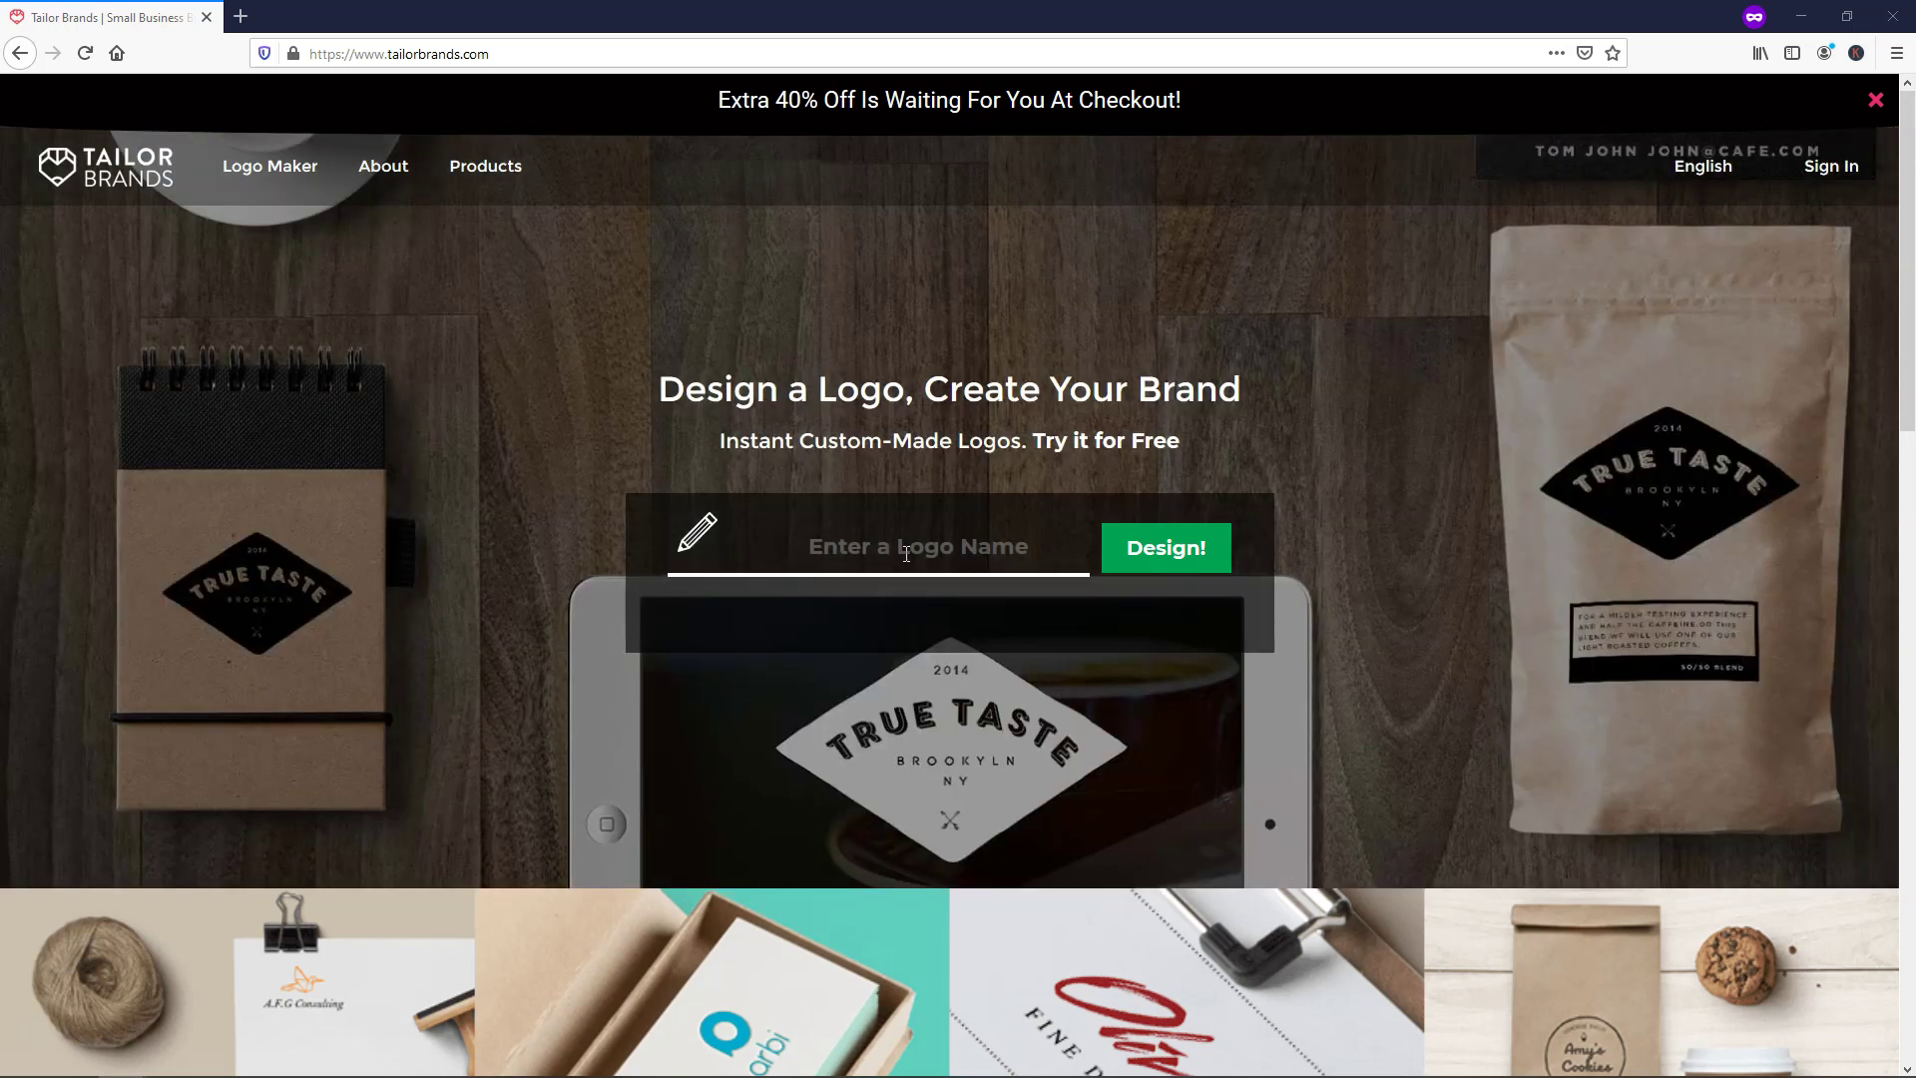
Enter 'TJ Landscaping' as the logo name and 'Lawns You'll Love' as the tagline, then generate designs
{"action": "left_click", "coordinate": [906, 554]}
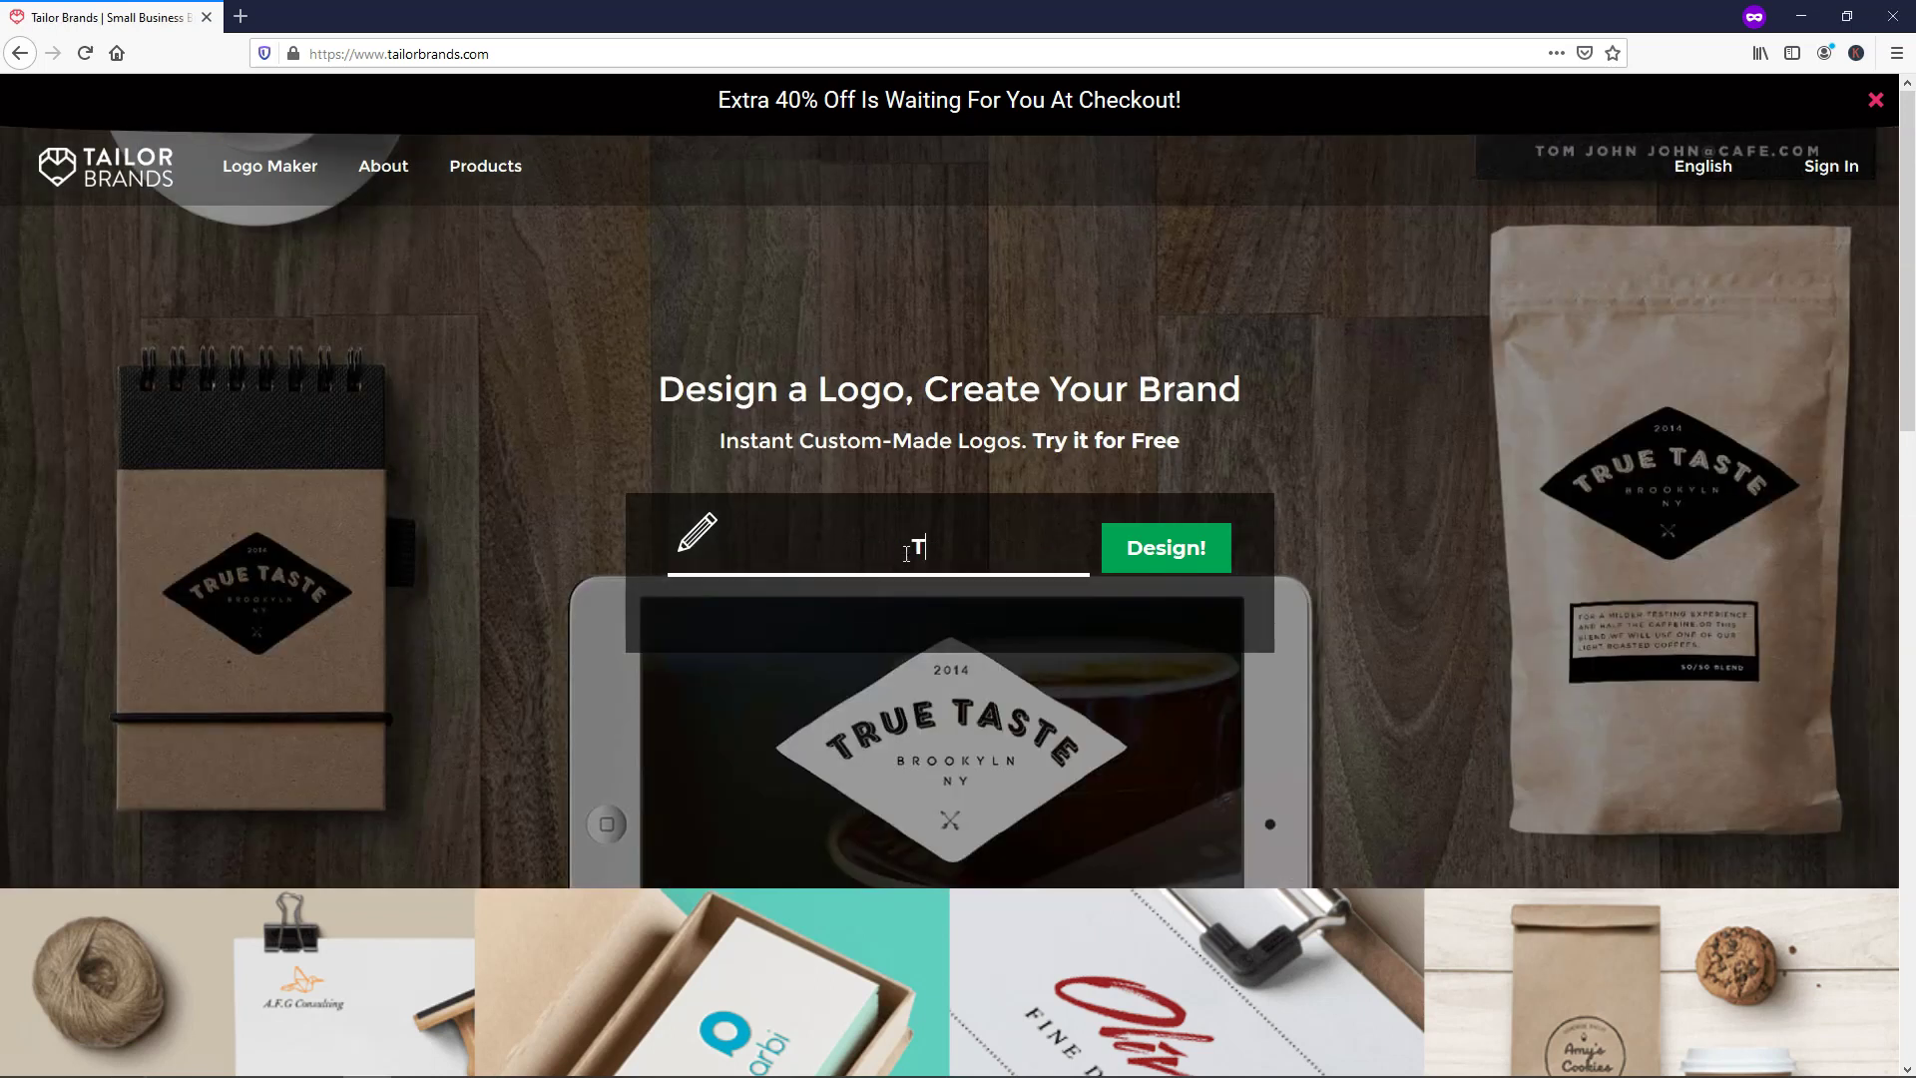
{"action": "type", "text": "TJ La"}
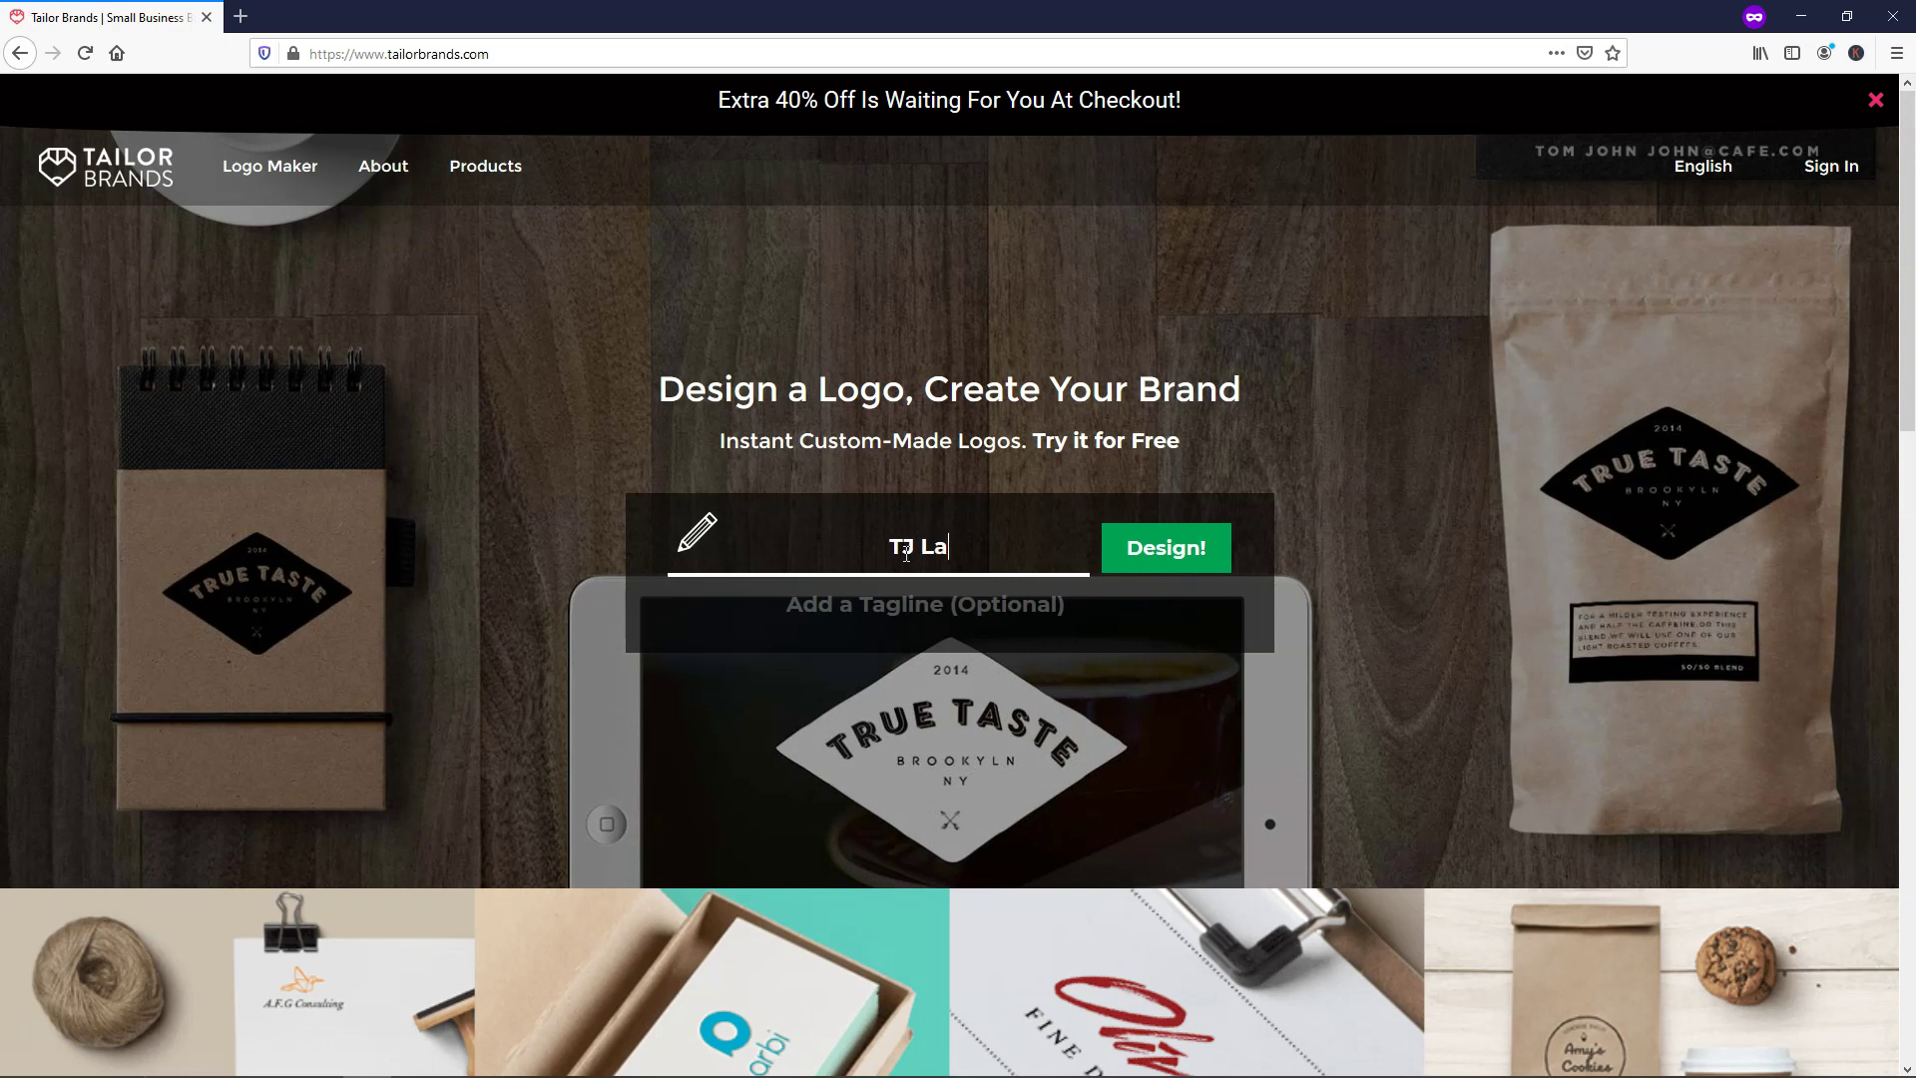
{"action": "type", "text": "ndscaping"}
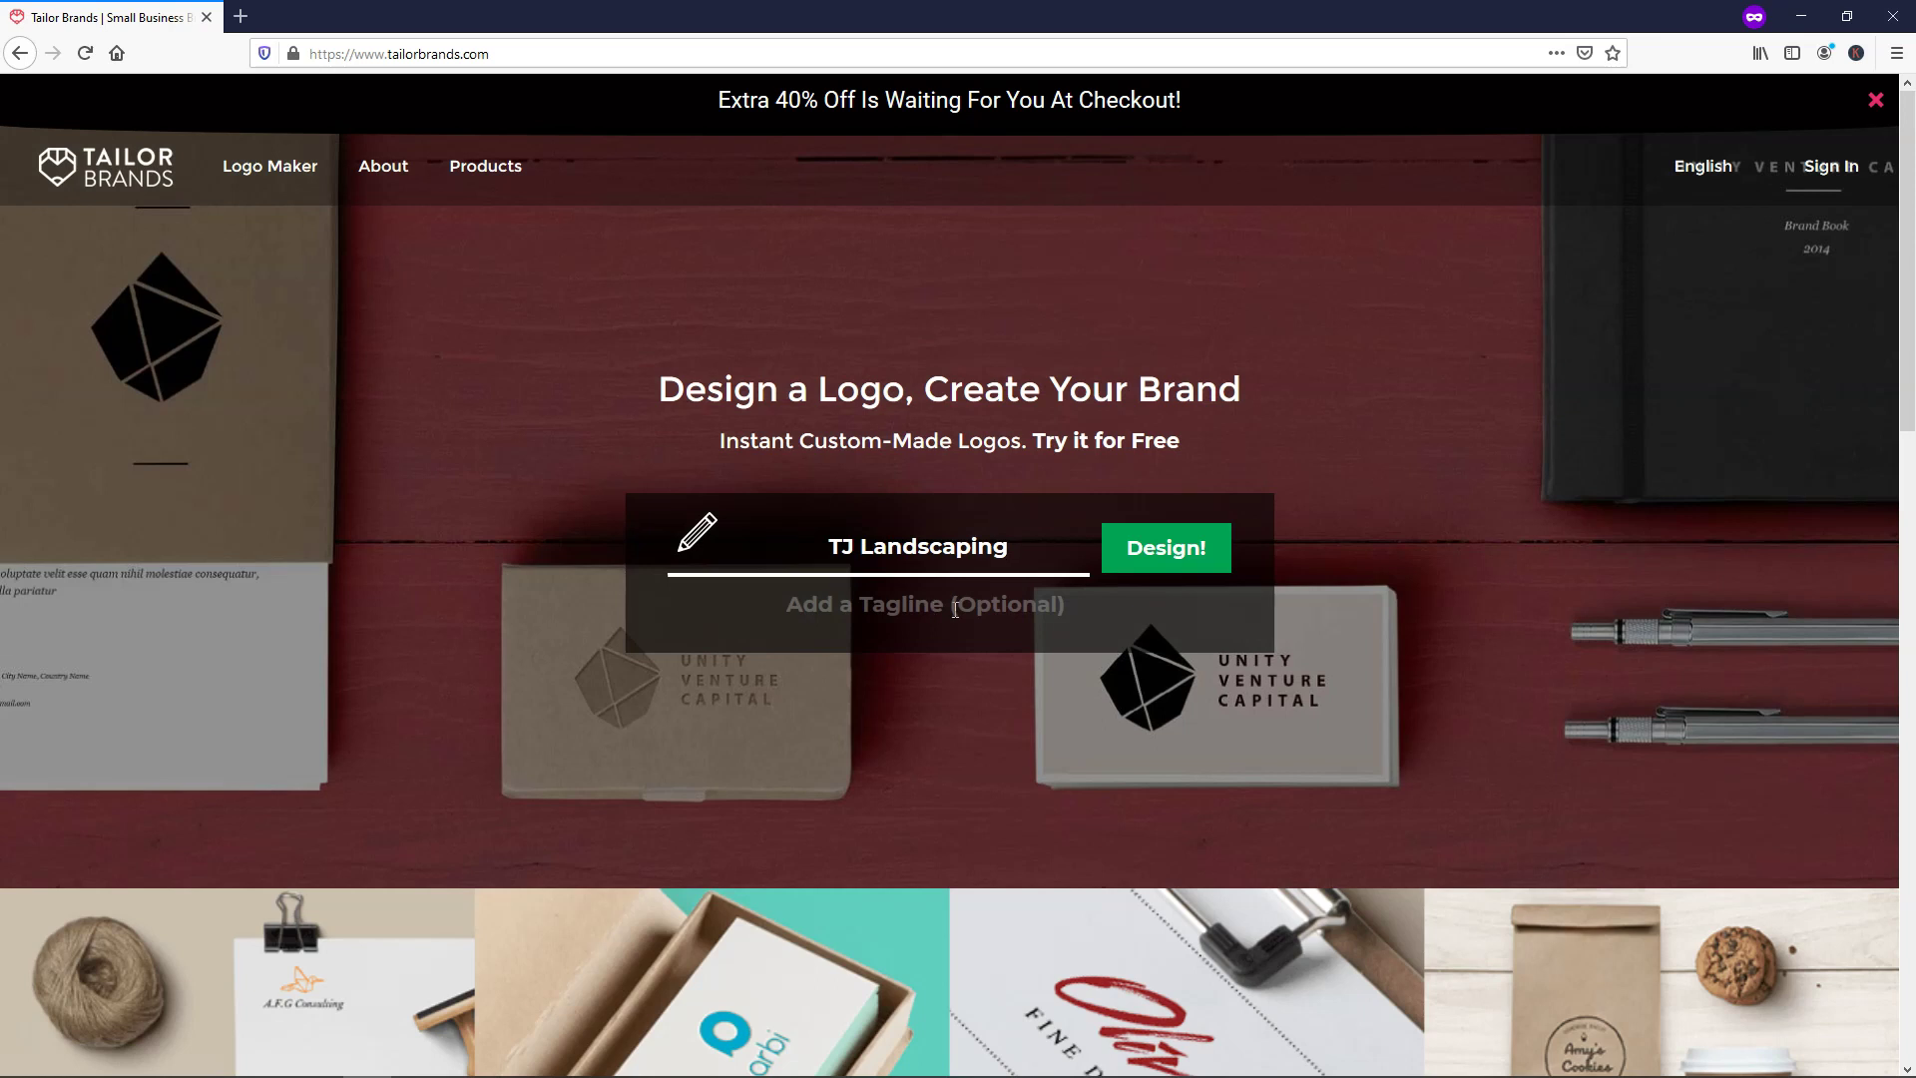
{"action": "type", "text": "Lawns You"}
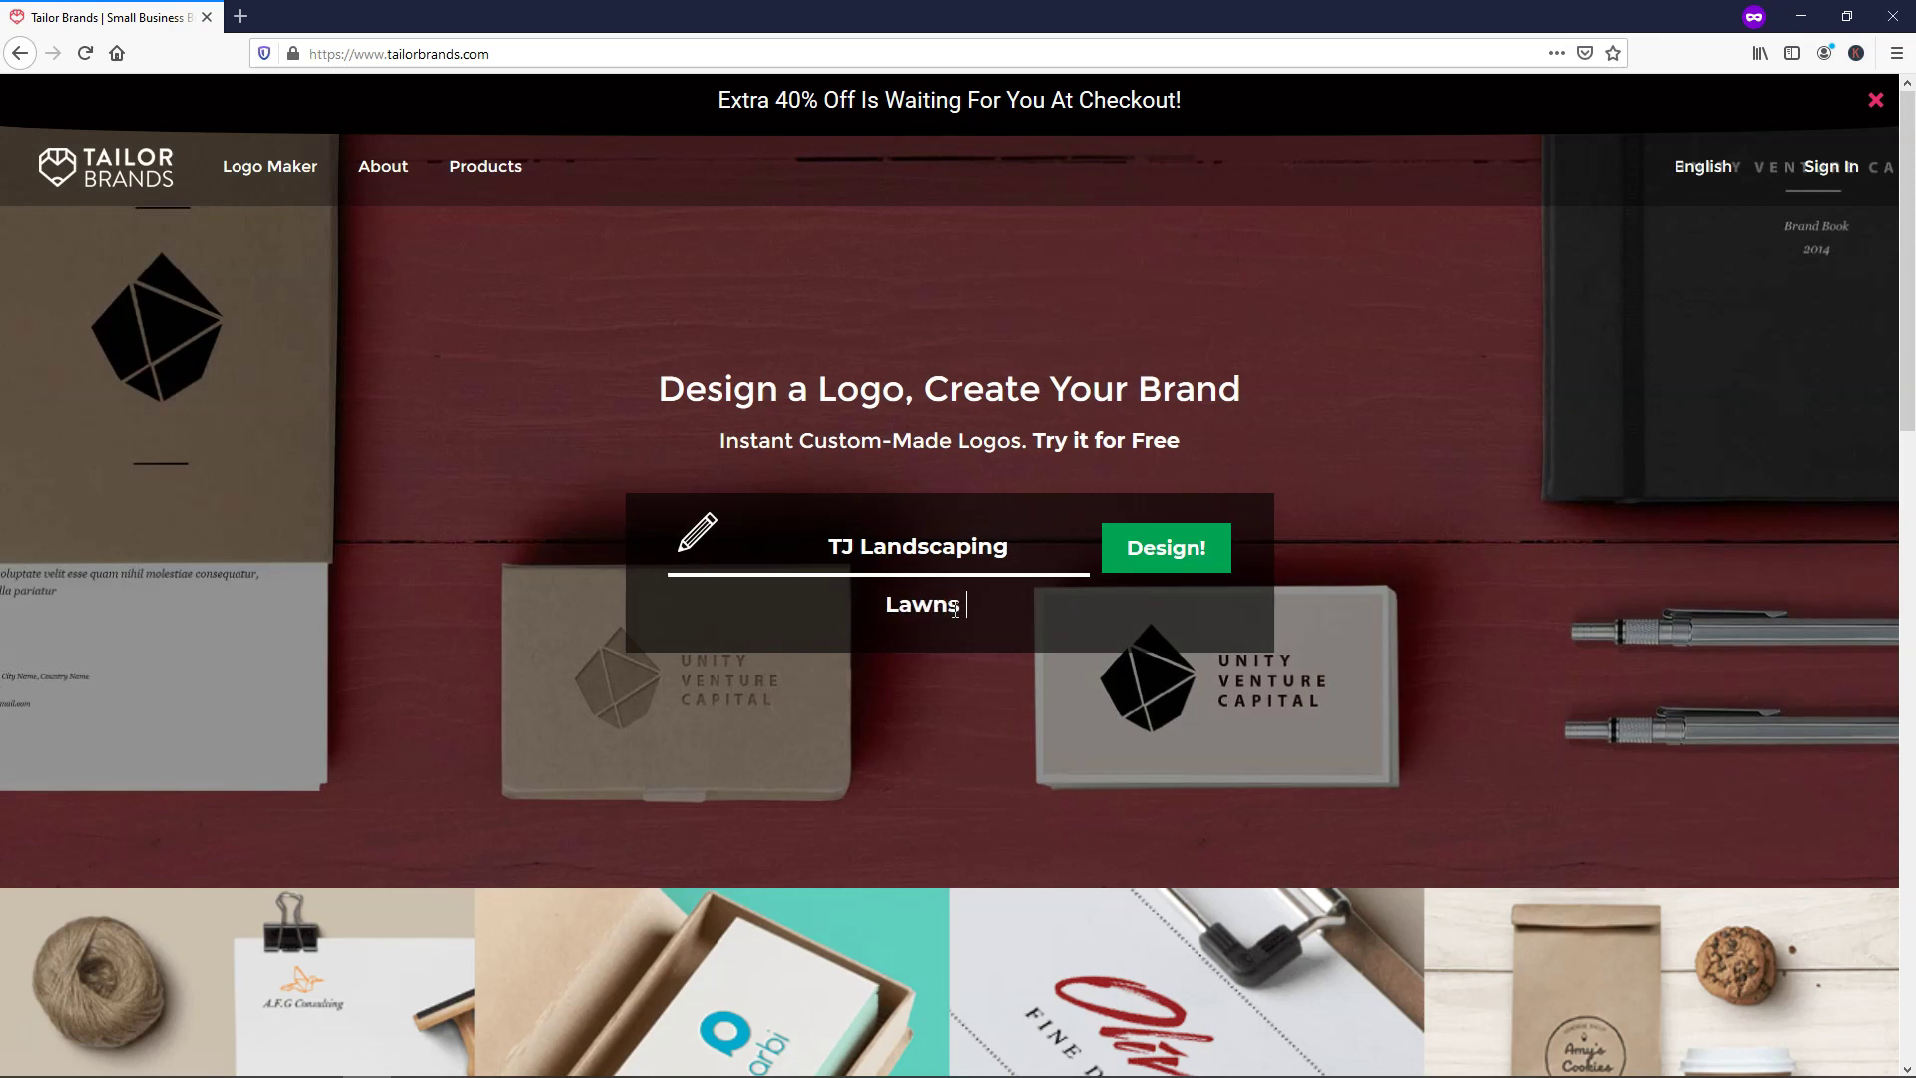
{"action": "type", "text": "'ll Love"}
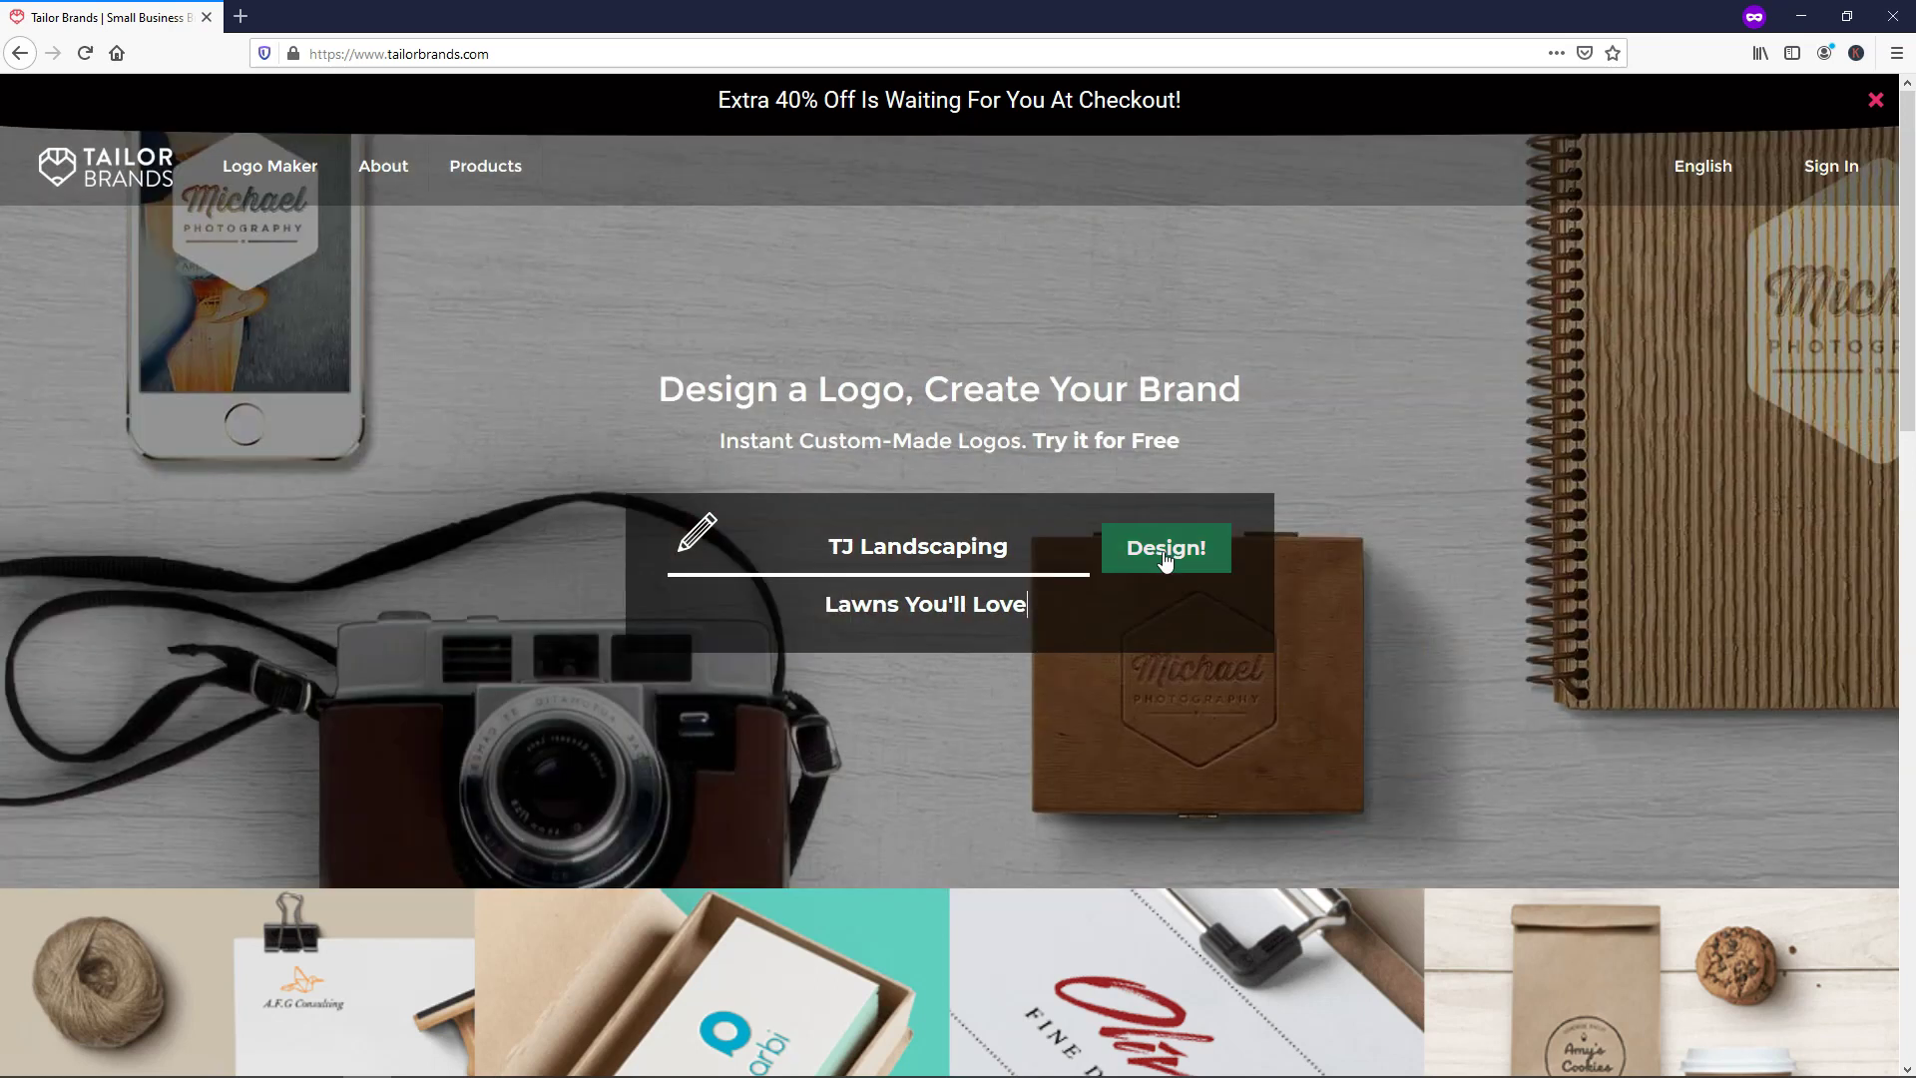
{"action": "left_click", "coordinate": [1164, 554]}
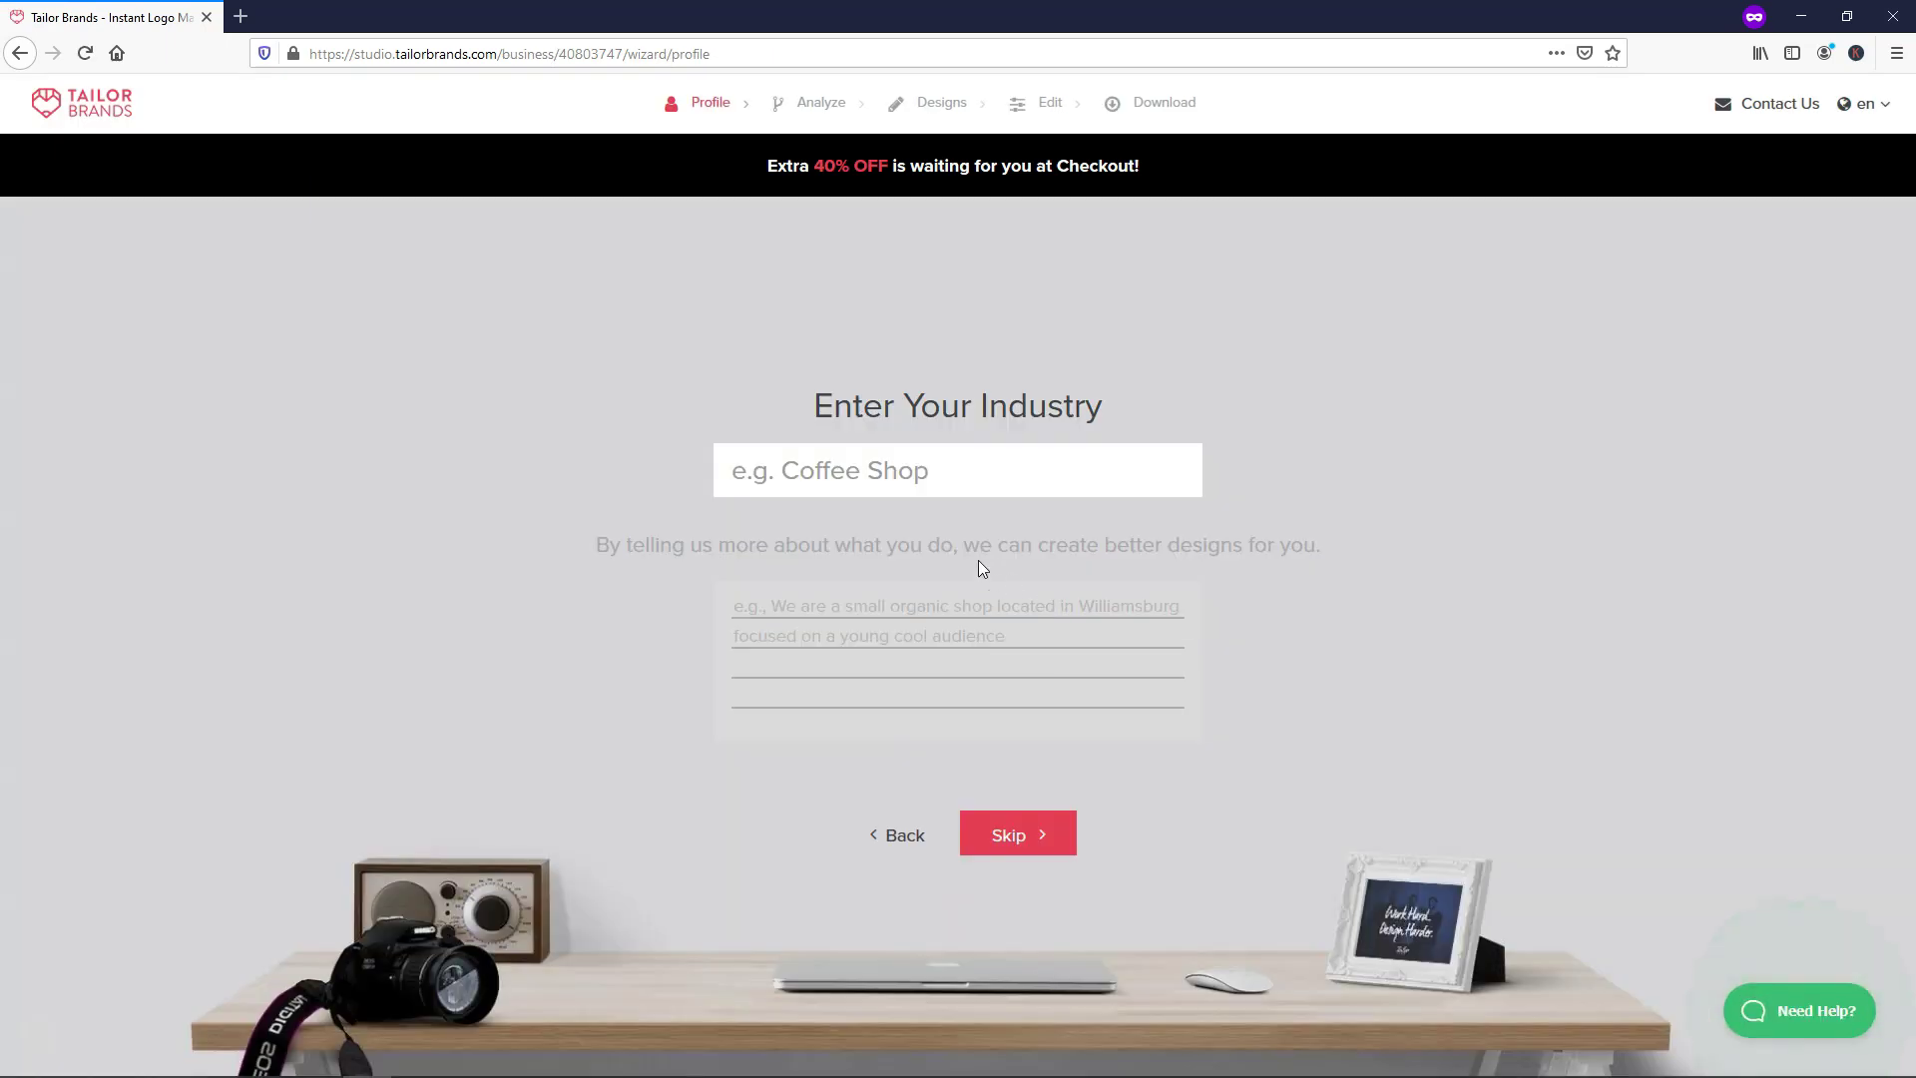
Set the business industry to Landscape
{"action": "left_click", "coordinate": [910, 477]}
{"action": "type", "text": "land"}
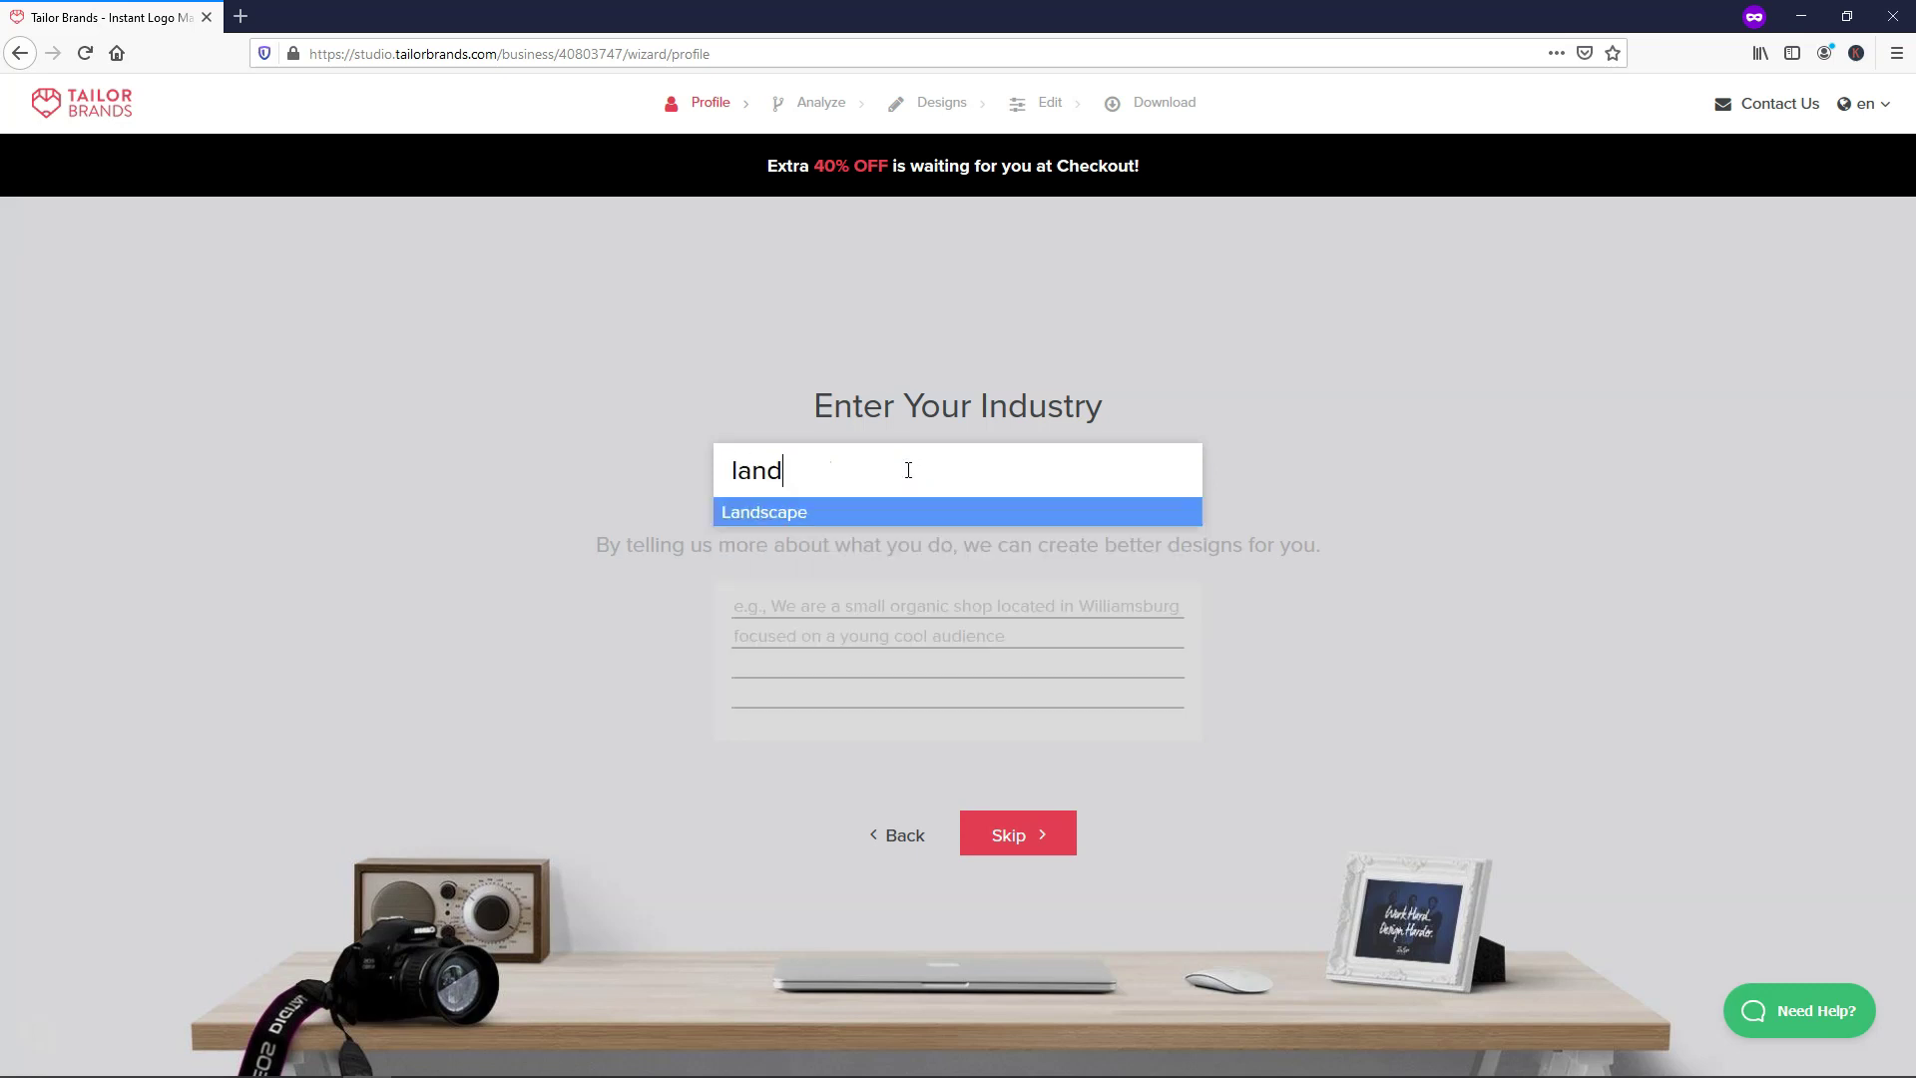
{"action": "left_click", "coordinate": [802, 514]}
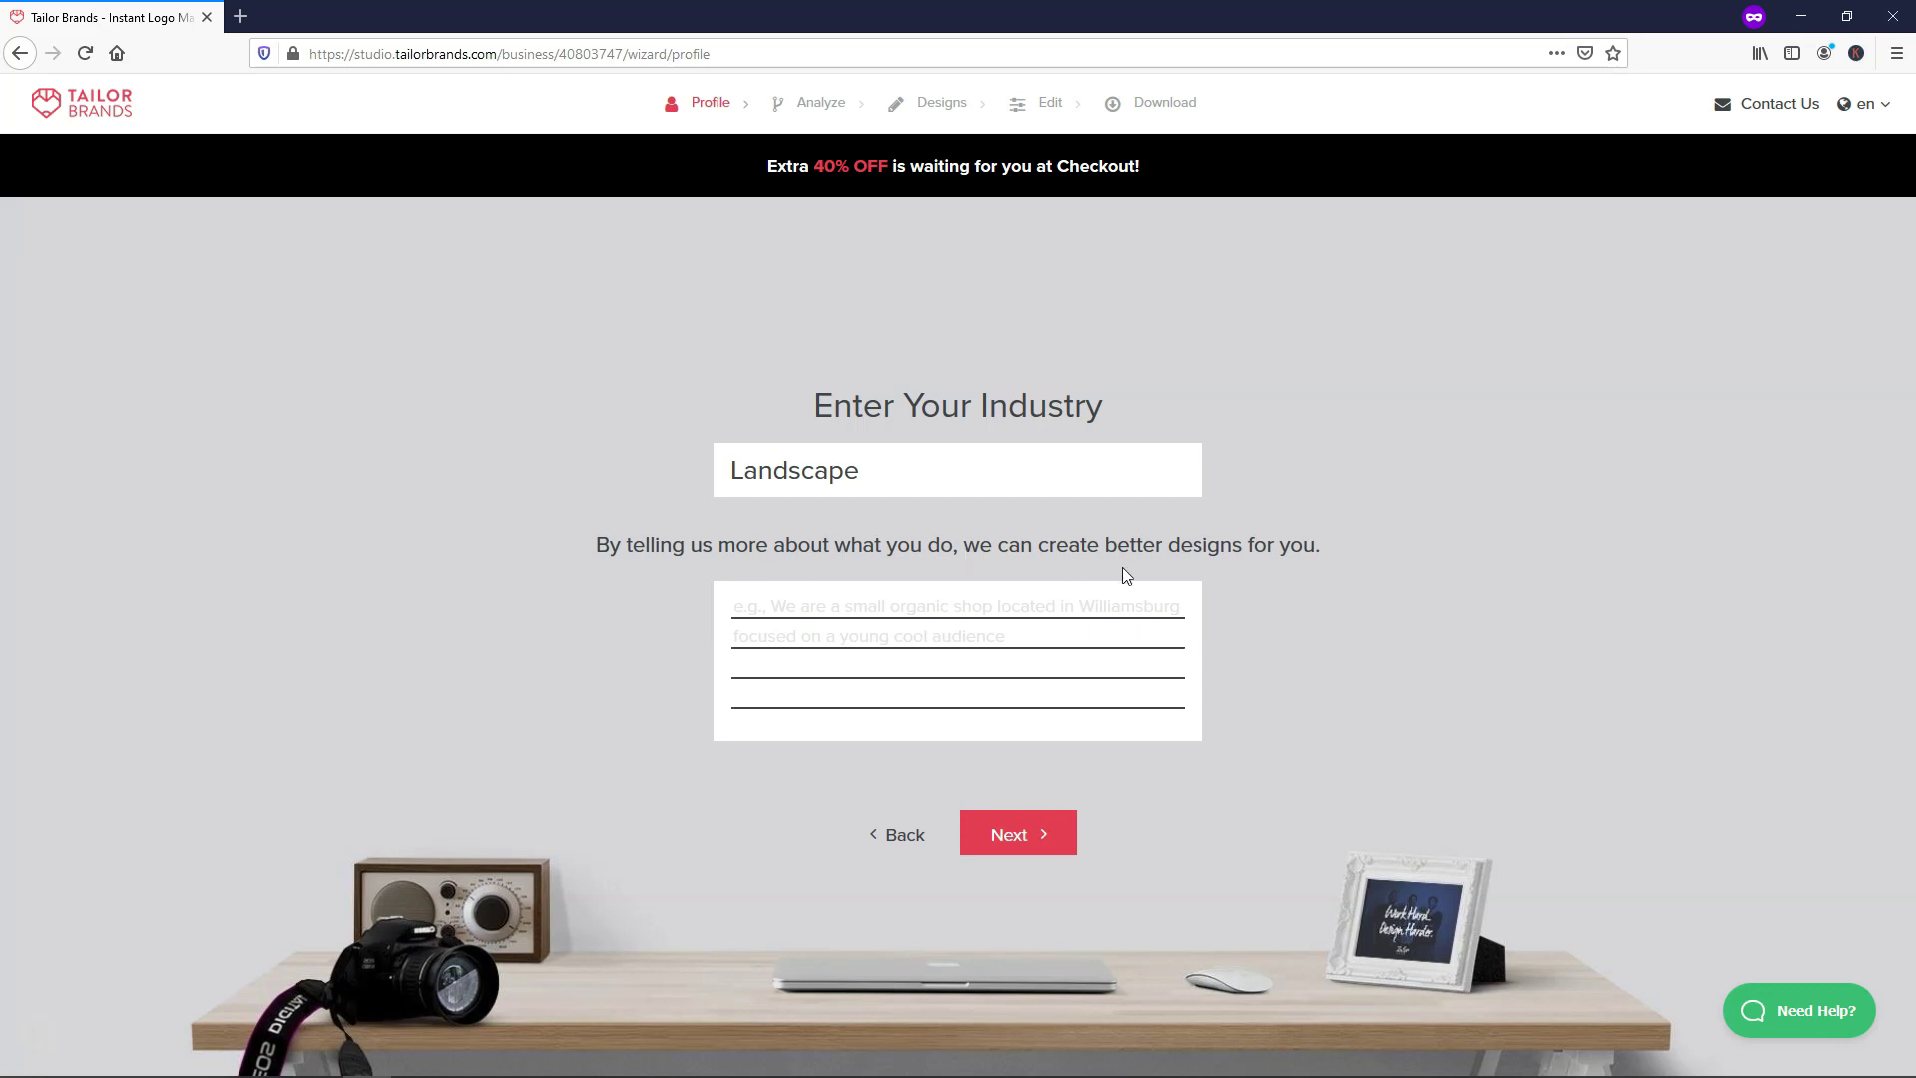
Describe the business as 'We are a landscaping company that provides lawn care services.' and continue
{"action": "left_click", "coordinate": [893, 604]}
{"action": "type", "text": "We a"}
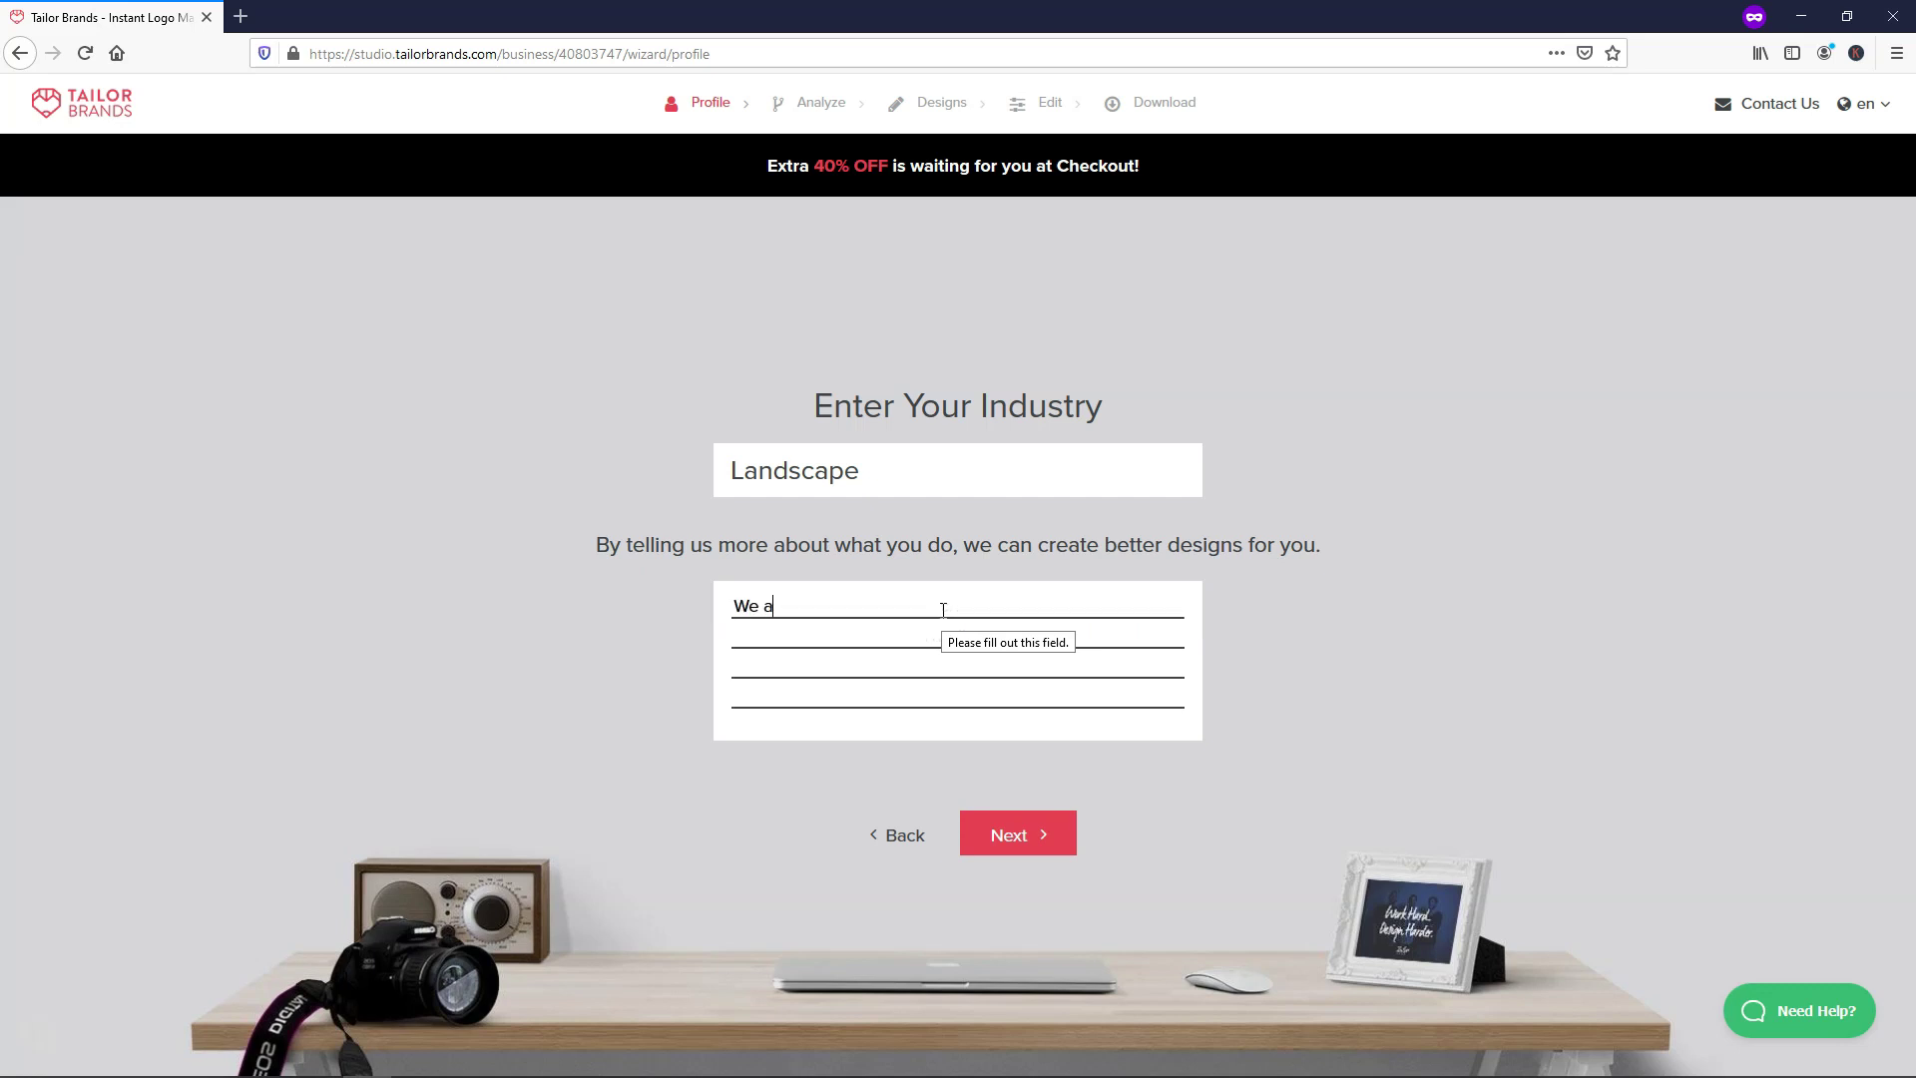
{"action": "type", "text": "re a landscaping company that provides l"}
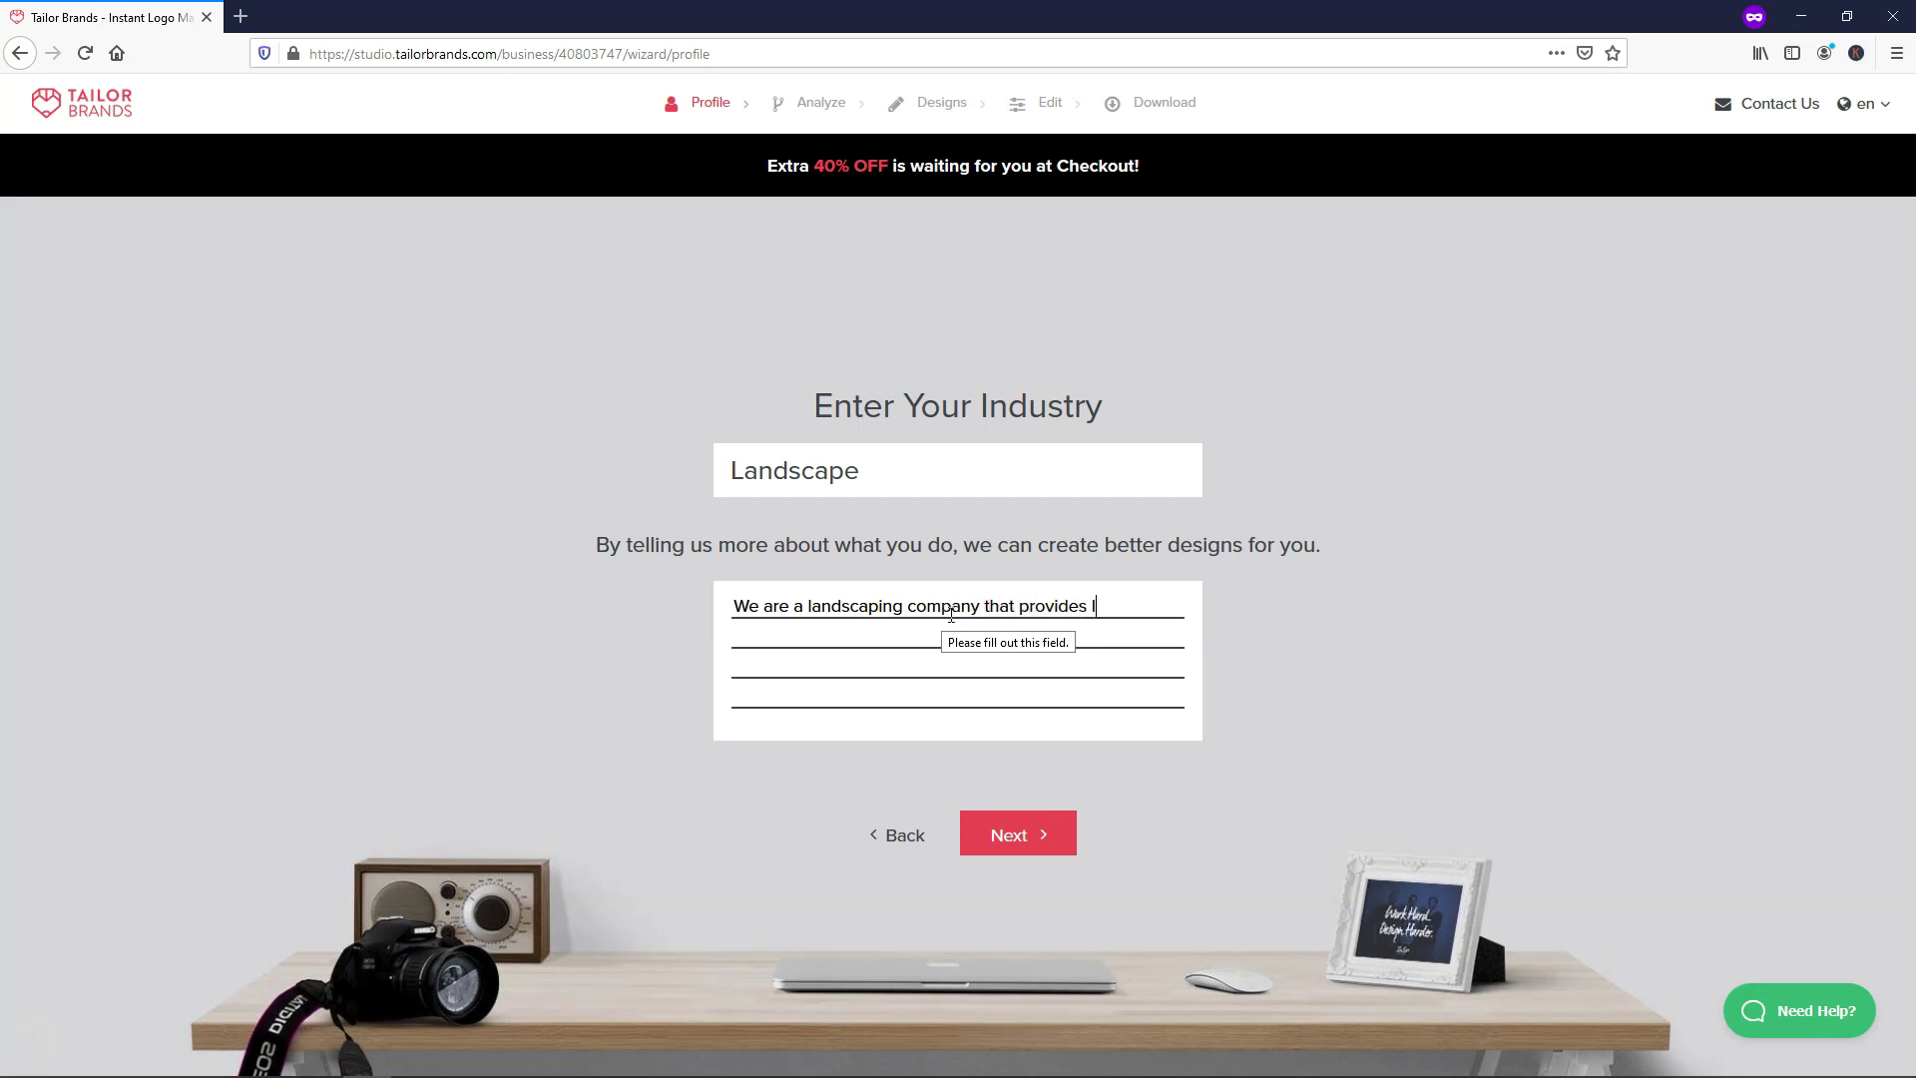
{"action": "type", "text": "awn care services."}
{"action": "left_click", "coordinate": [1007, 833]}
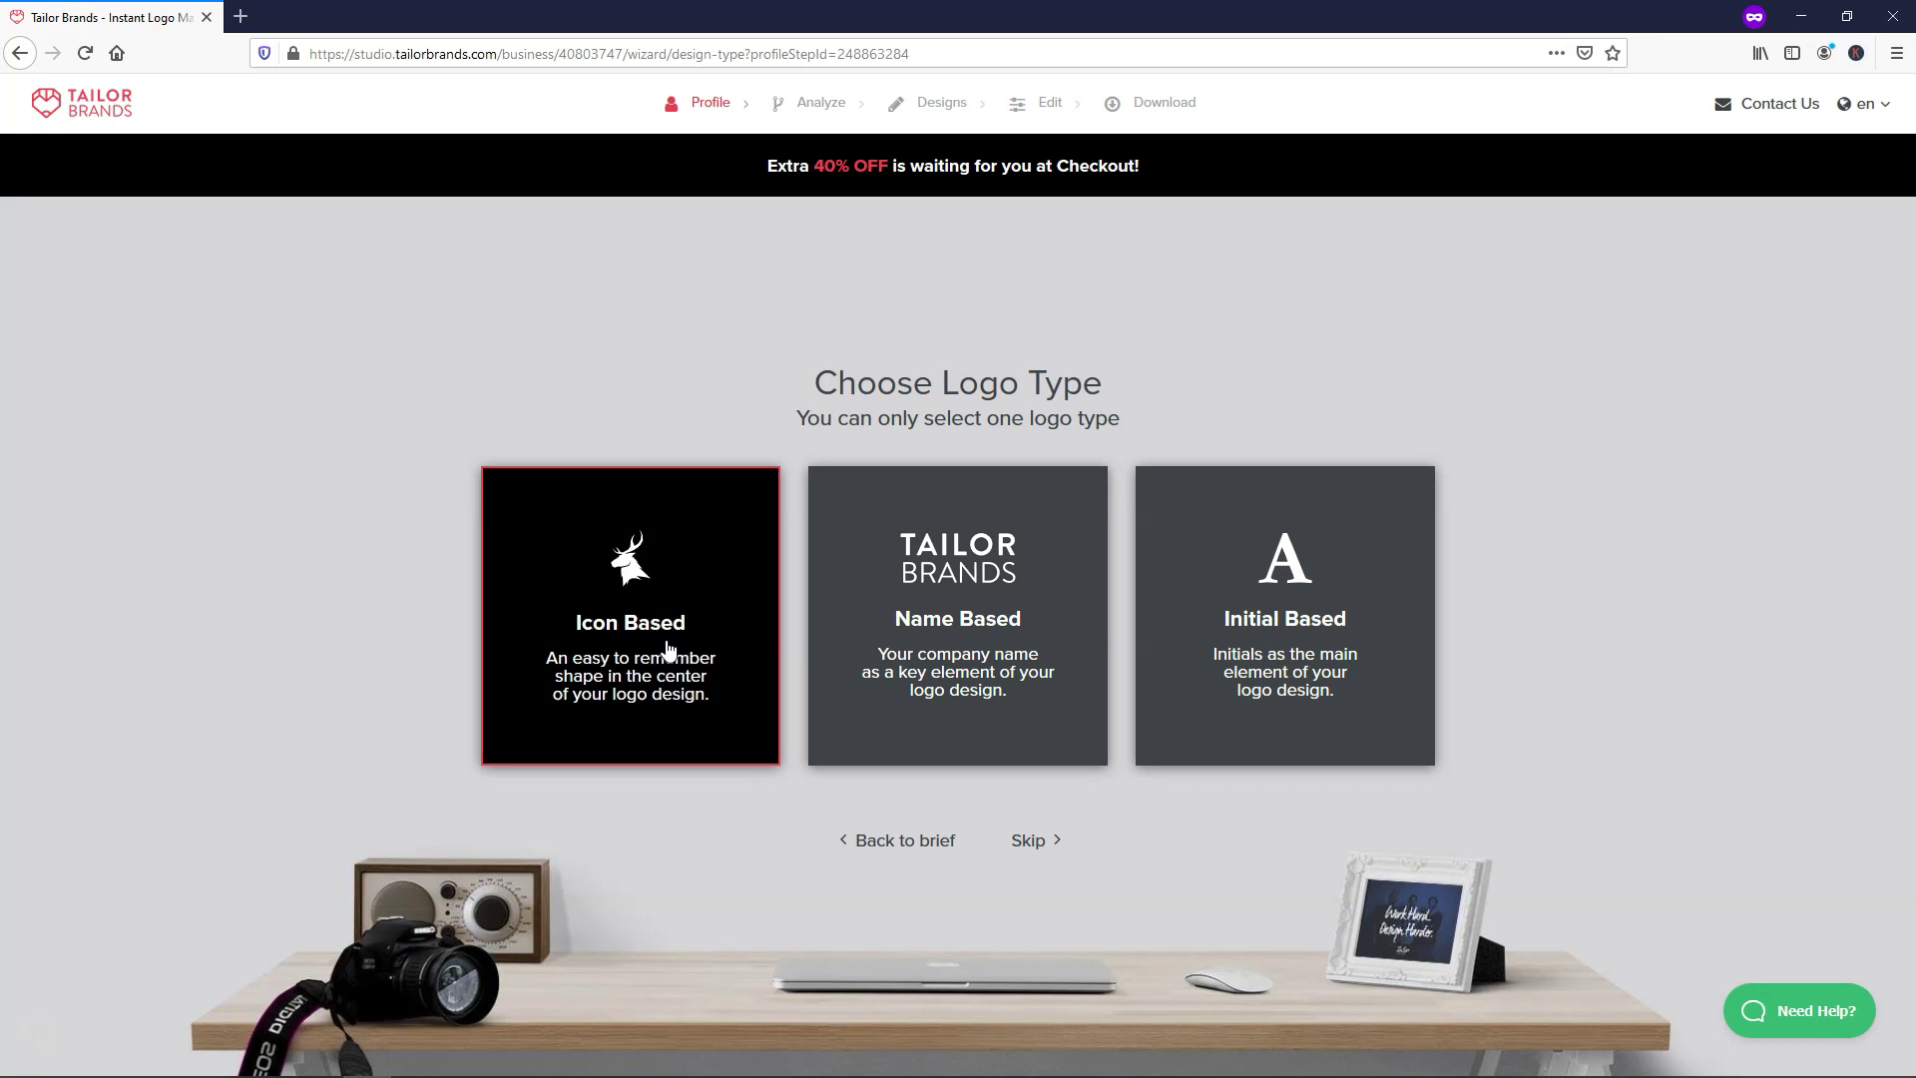
Pick the Icon Based card on the Choose Logo Type step
{"action": "left_click", "coordinate": [667, 647]}
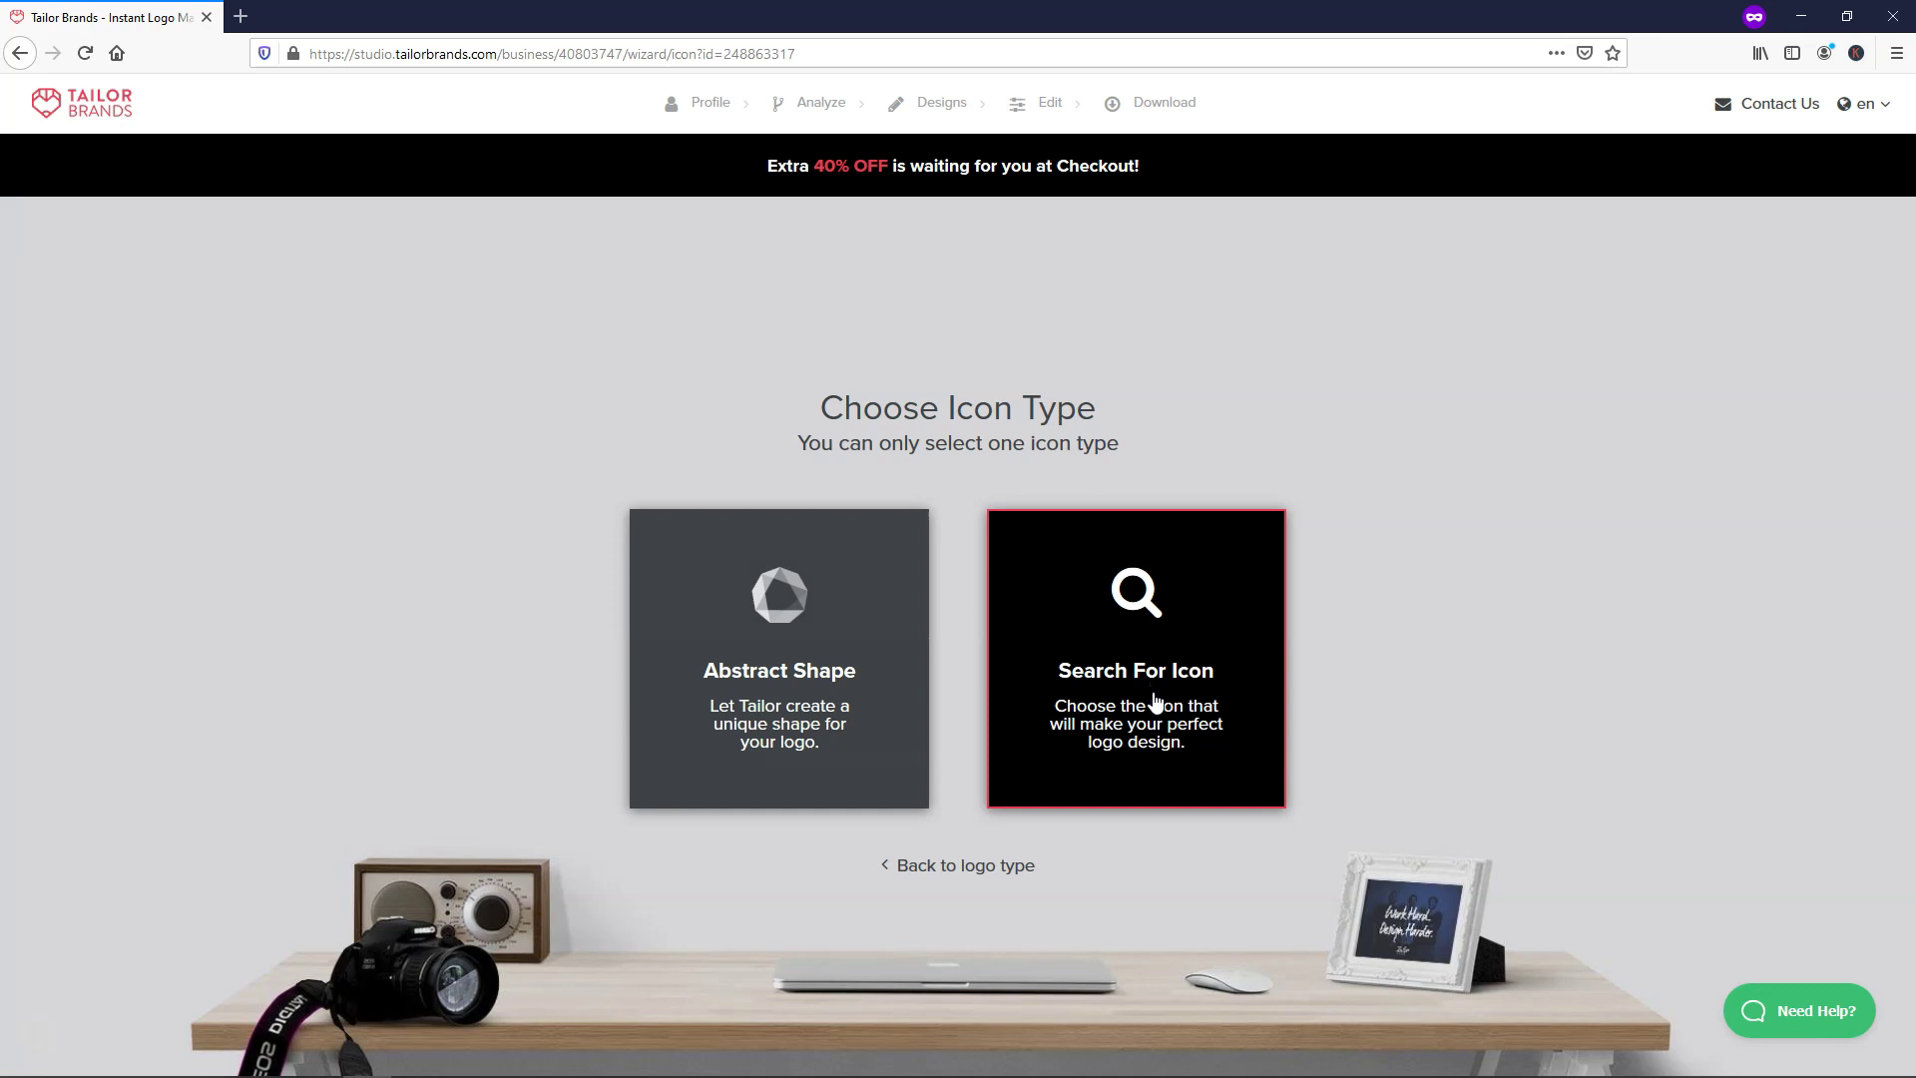
Search the landscape icons, load more results, and select the sunlit farm-house-and-field icon
{"action": "left_click", "coordinate": [1155, 701]}
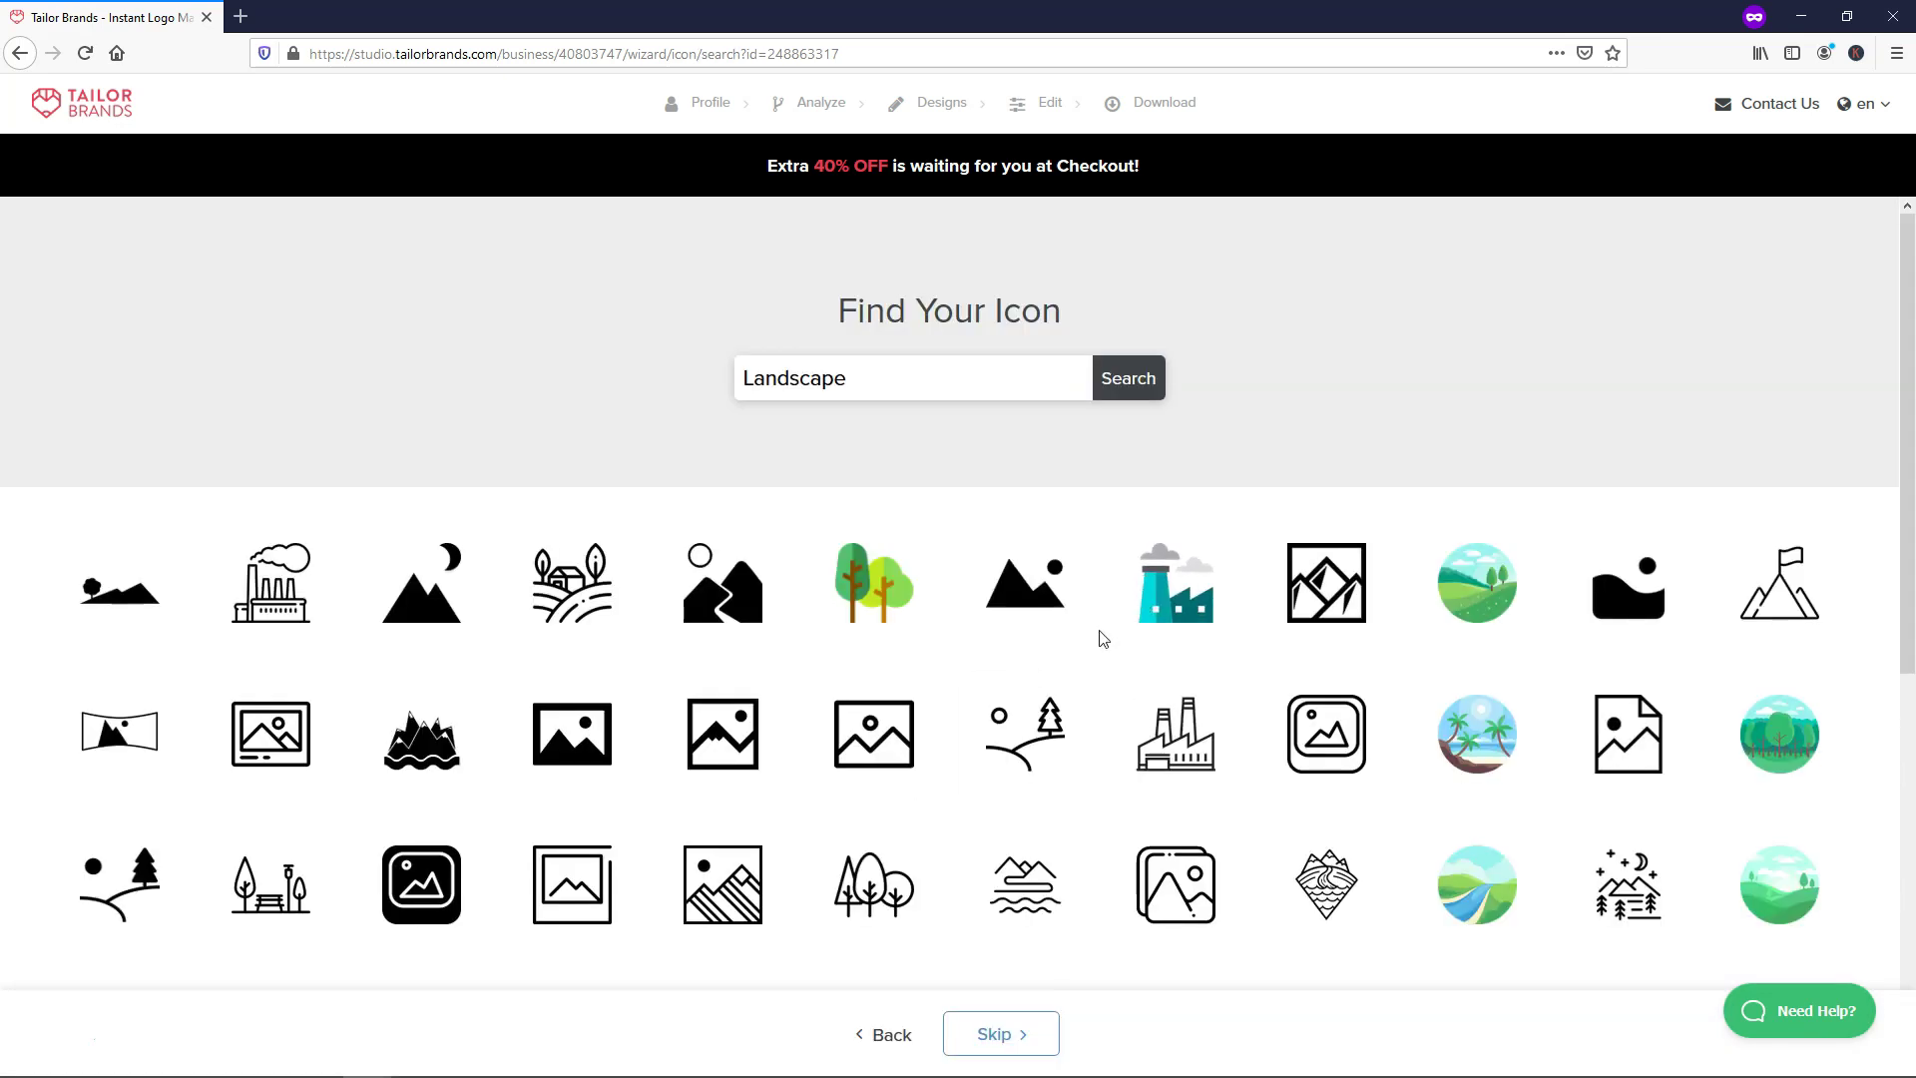
{"action": "scroll", "coordinate": [1026, 698], "scroll_direction": "down", "scroll_amount": 3}
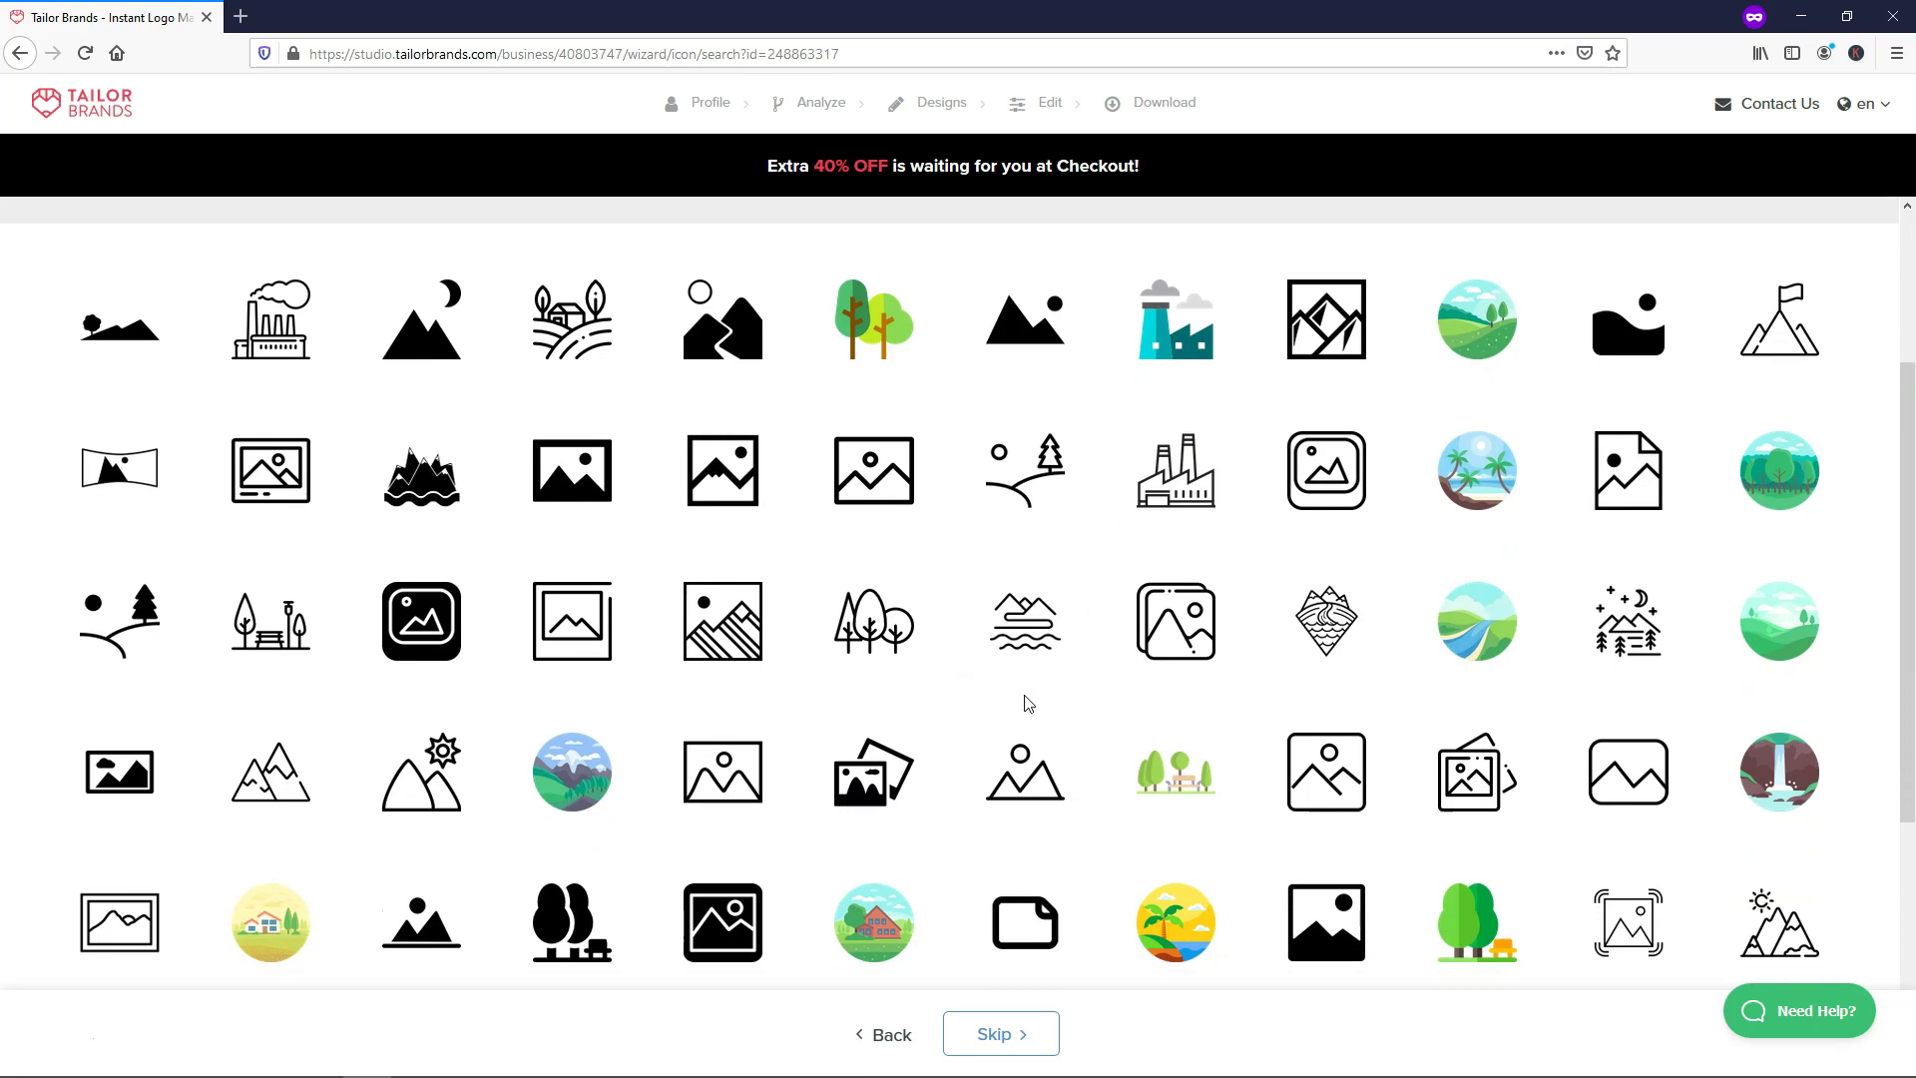
{"action": "scroll", "coordinate": [1027, 703], "scroll_direction": "down", "scroll_amount": 4}
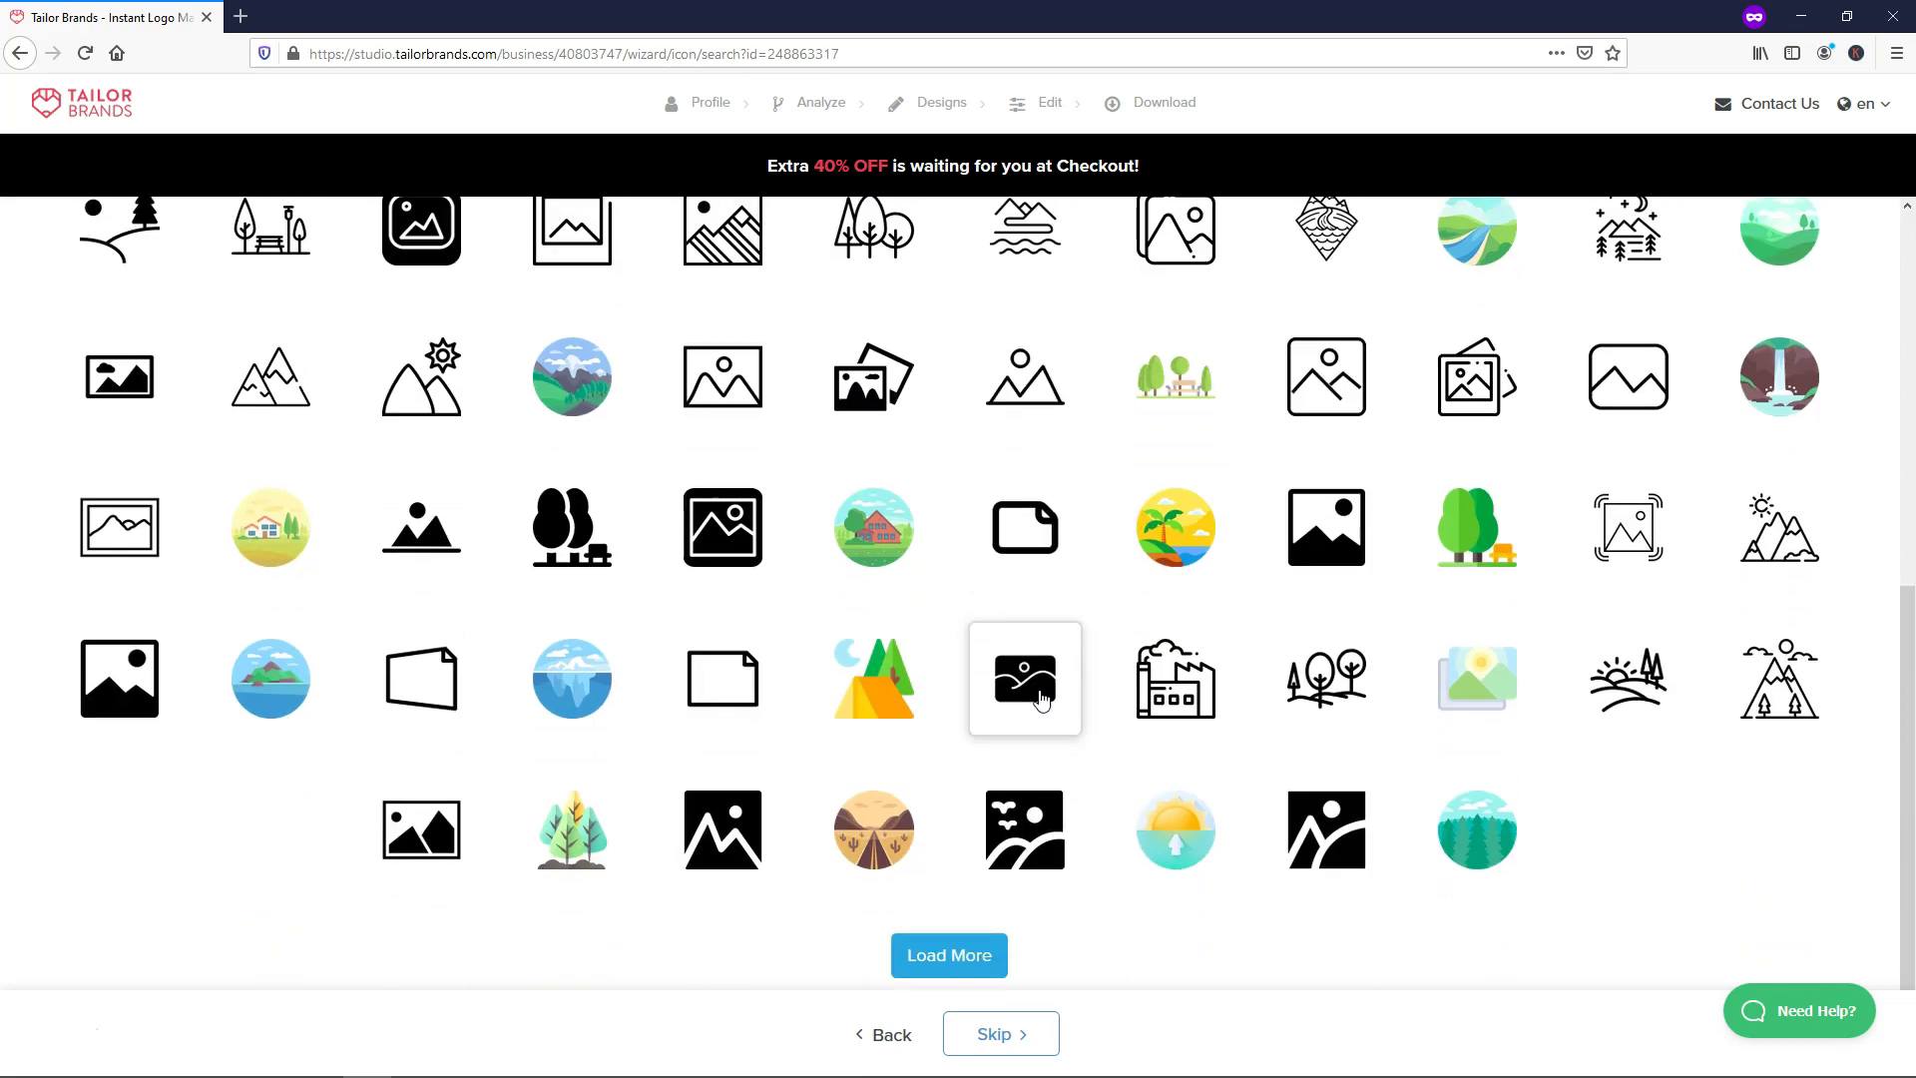
{"action": "scroll", "coordinate": [1023, 713], "scroll_direction": "up", "scroll_amount": 8}
{"action": "scroll", "coordinate": [1018, 718], "scroll_direction": "down", "scroll_amount": 8}
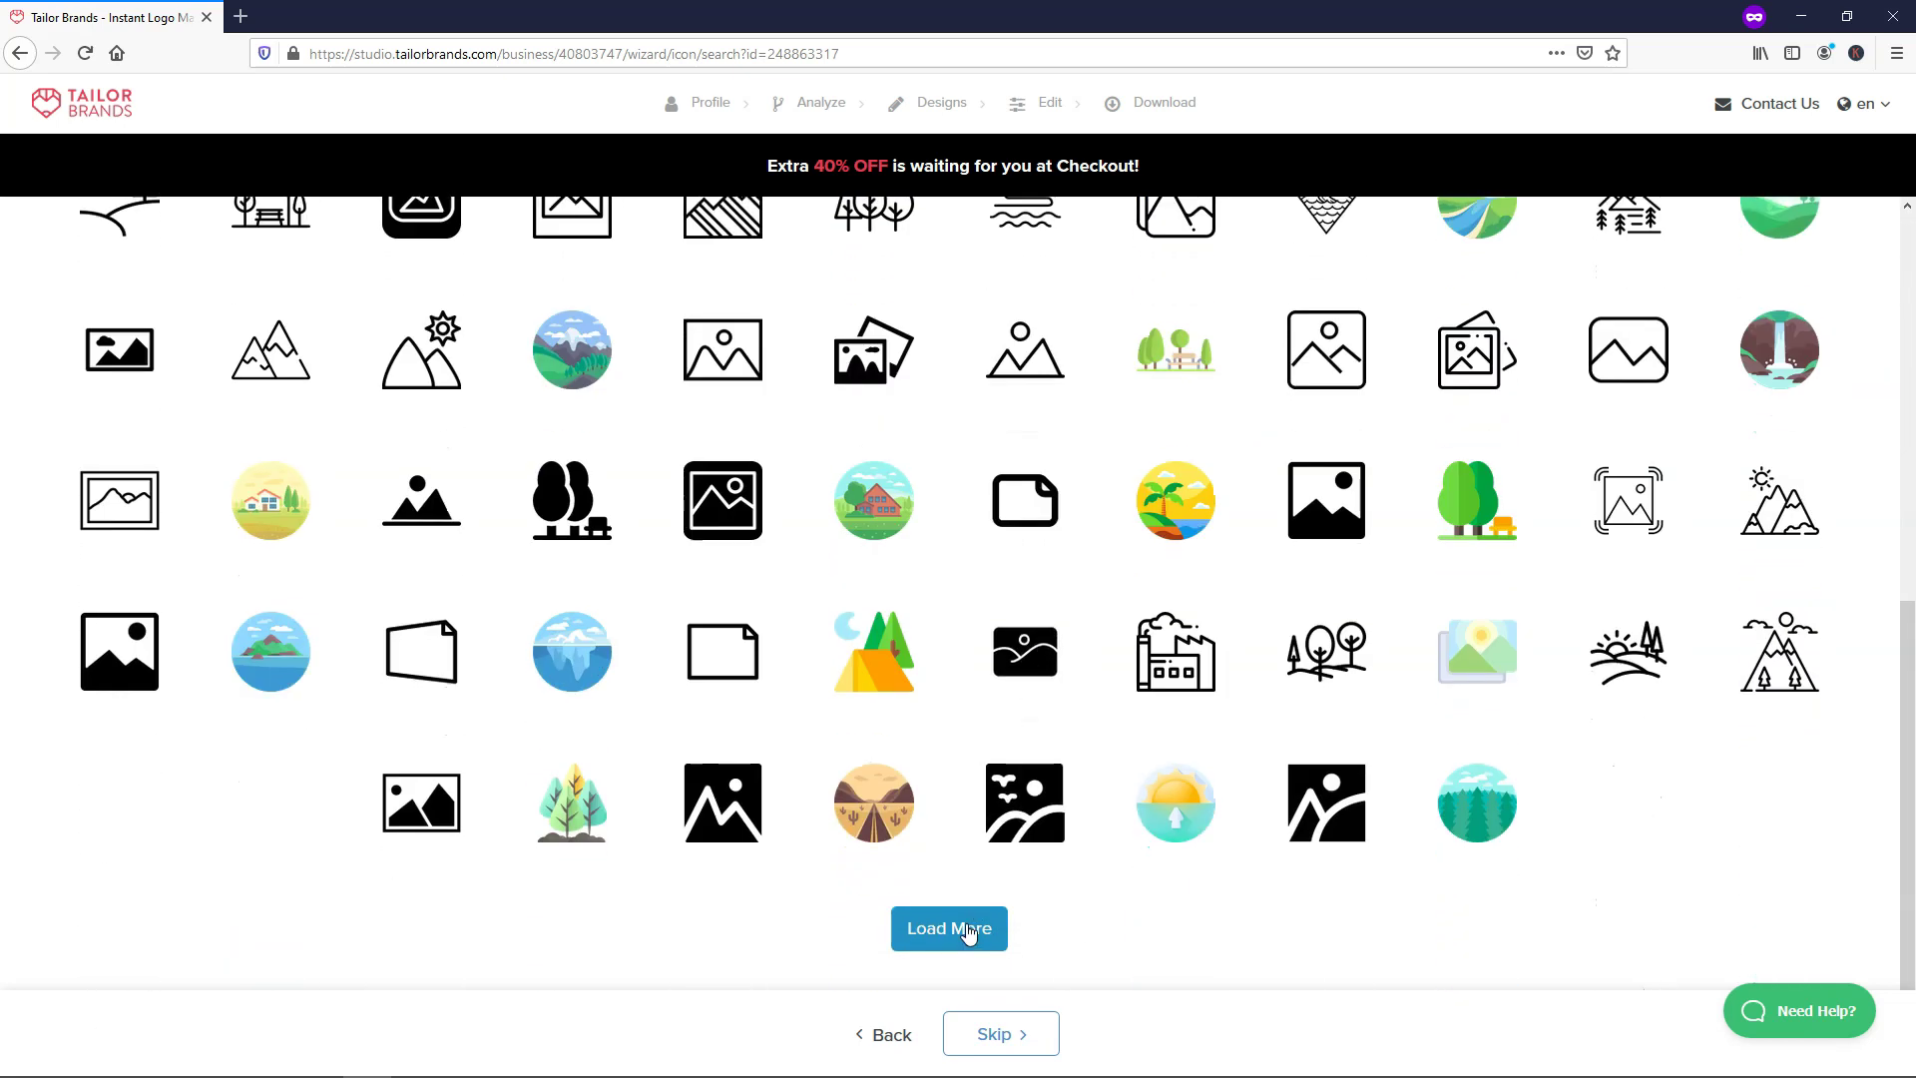
{"action": "left_click", "coordinate": [975, 927]}
{"action": "scroll", "coordinate": [1006, 638], "scroll_direction": "up", "scroll_amount": 10}
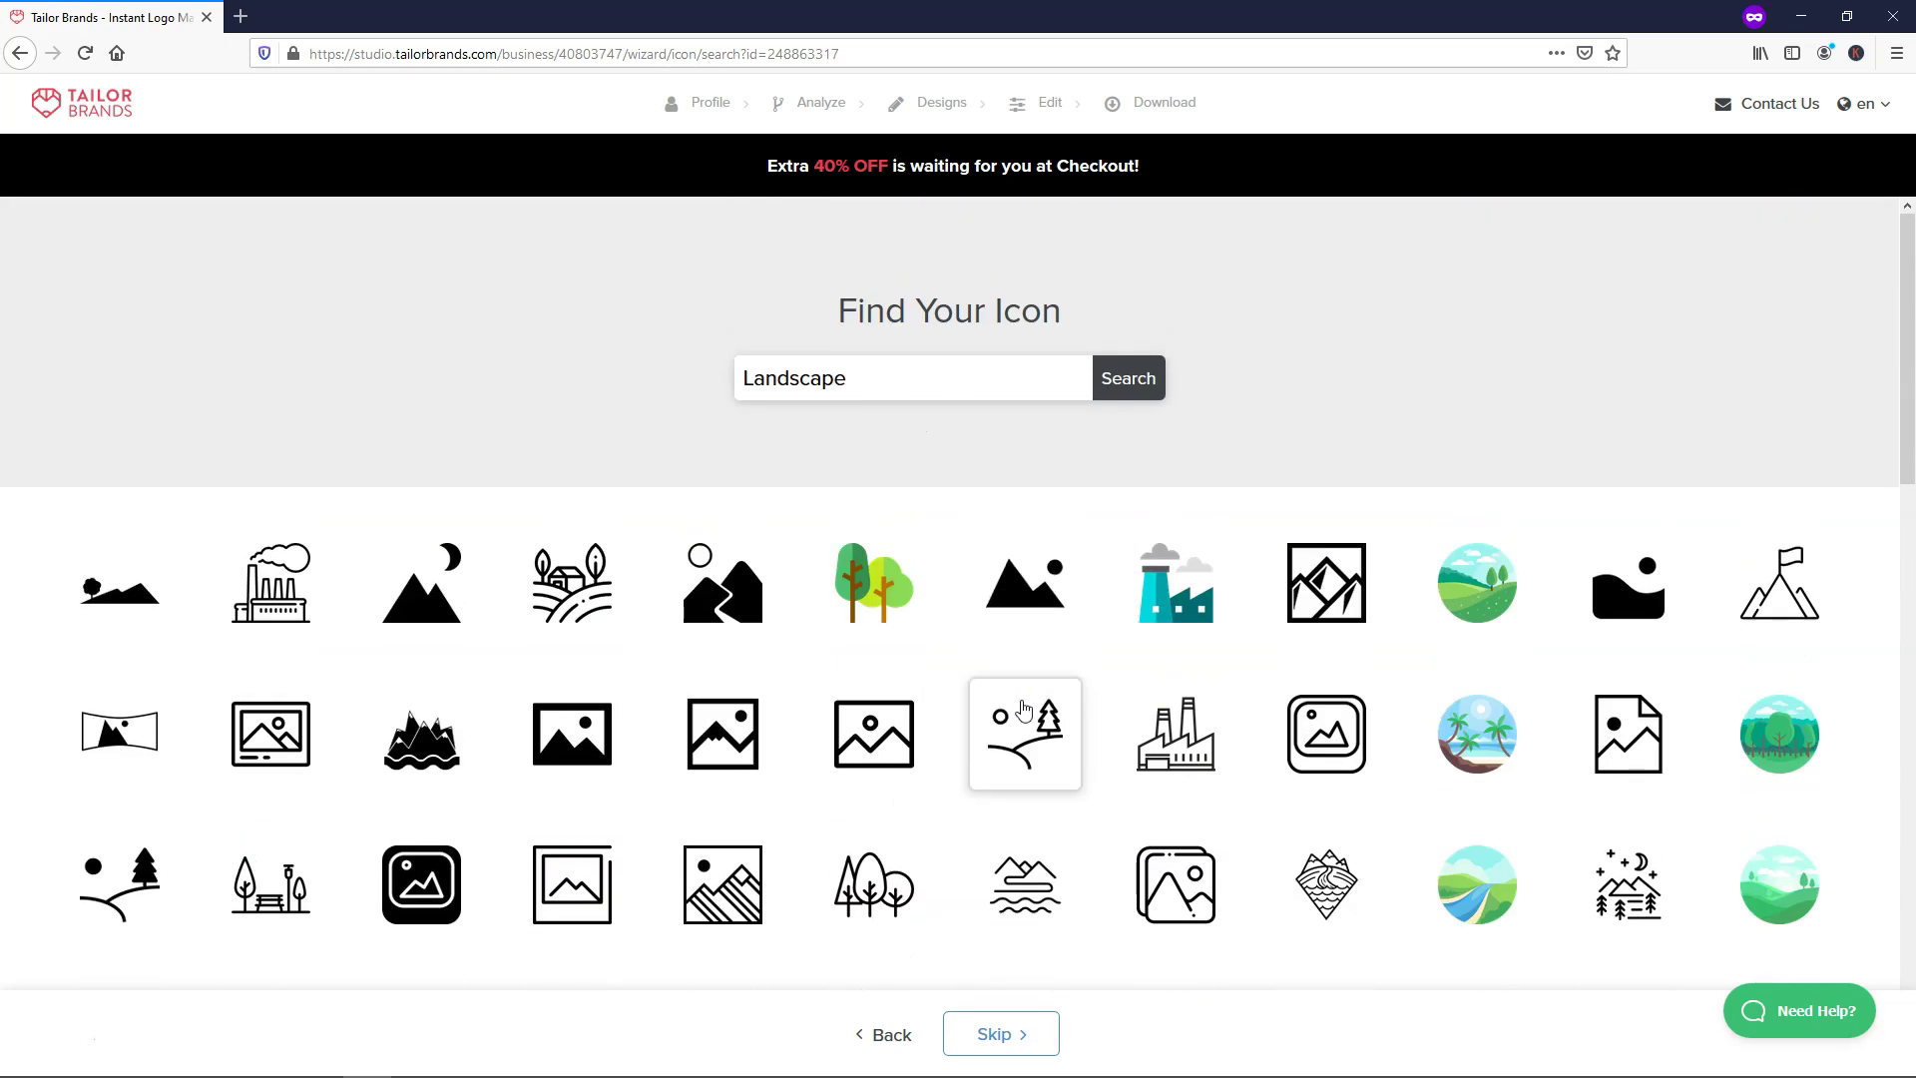
{"action": "scroll", "coordinate": [1018, 714], "scroll_direction": "down", "scroll_amount": 10}
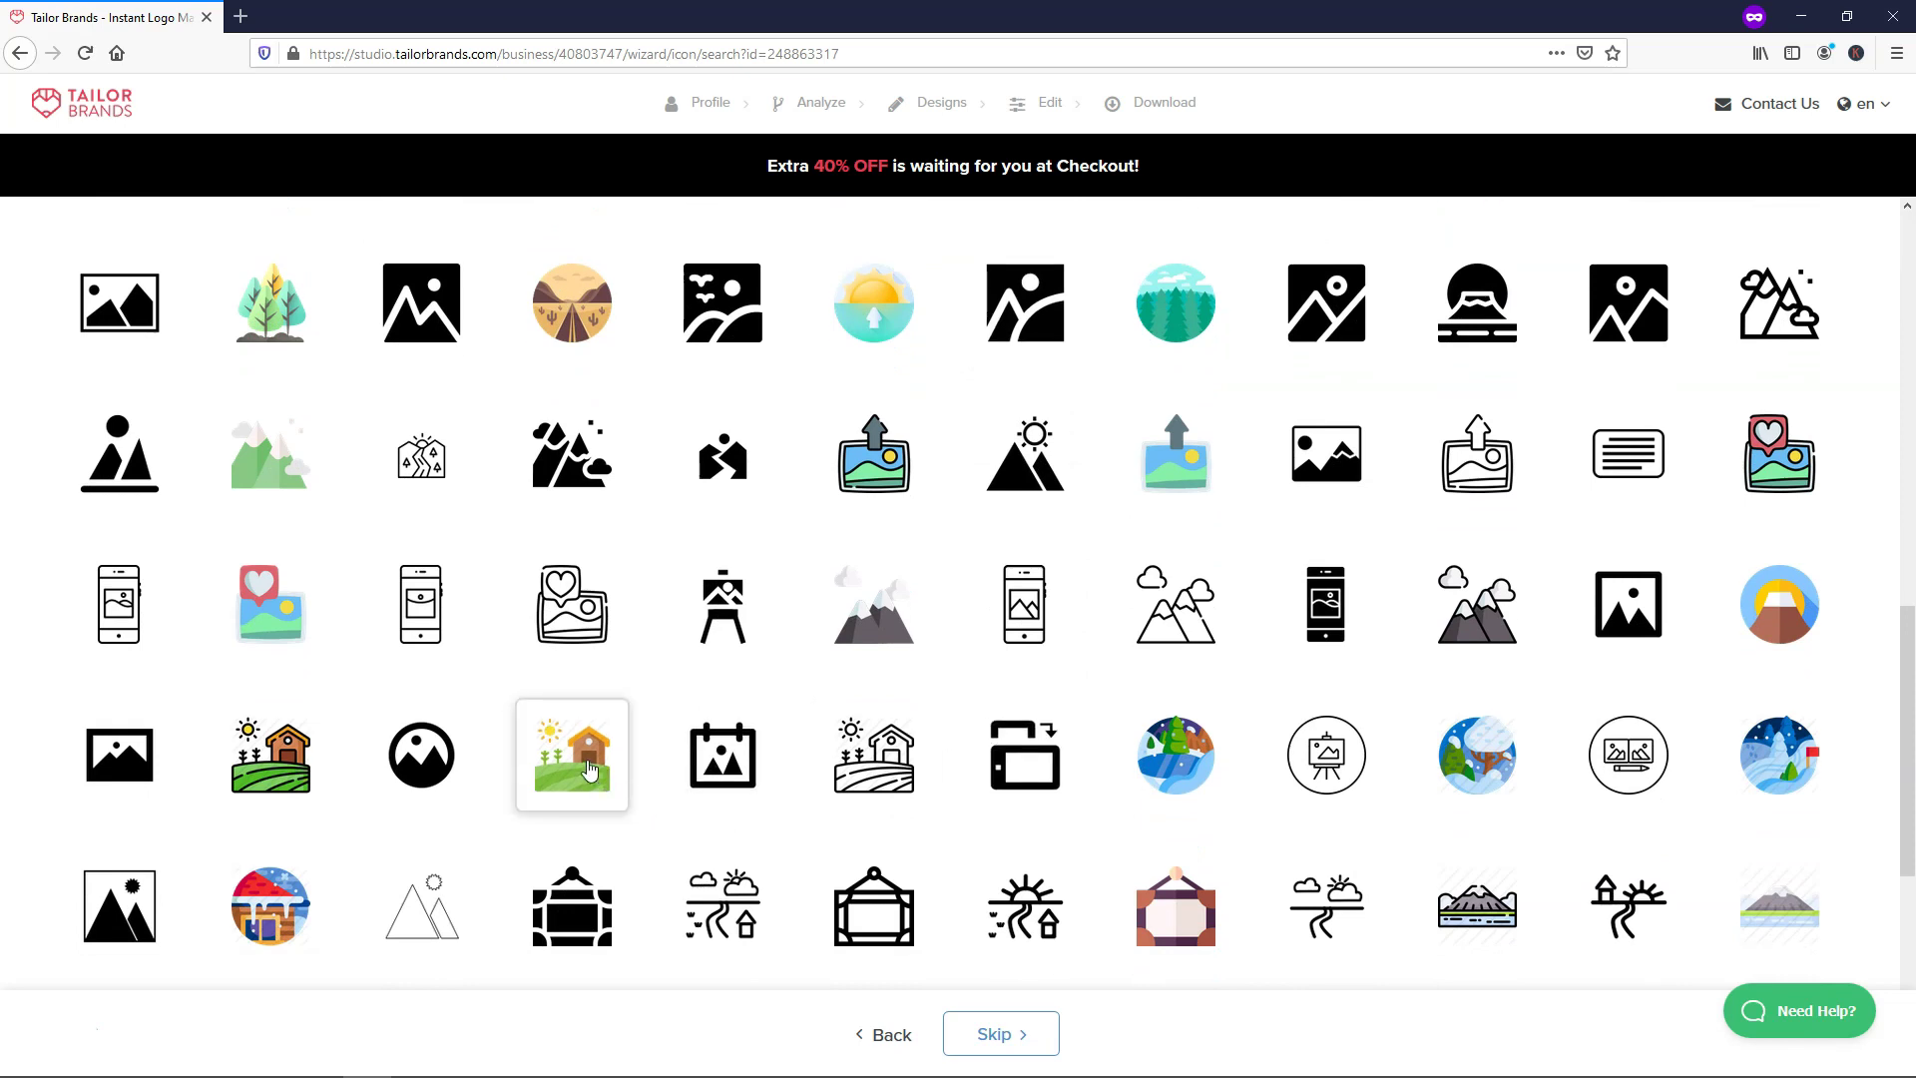
{"action": "left_click", "coordinate": [590, 769]}
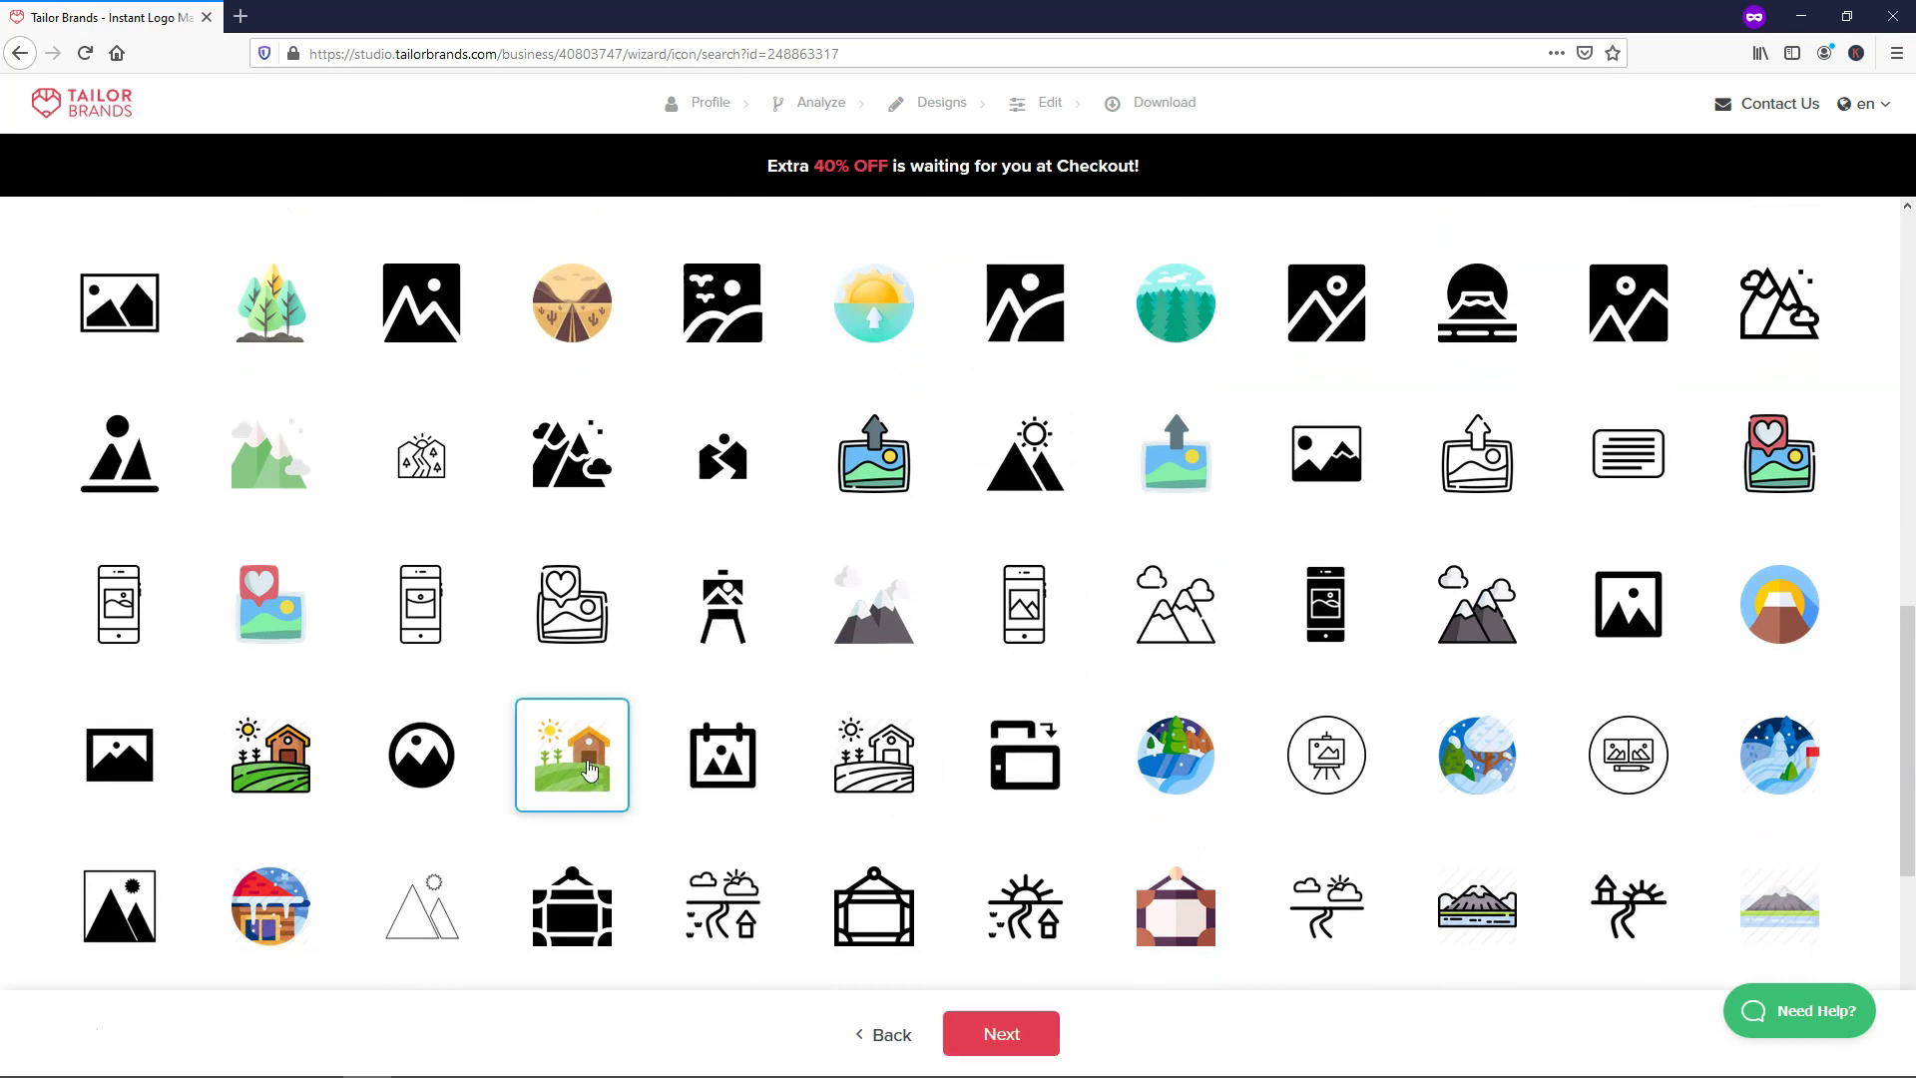
Answer every 'Which style suits you better?' lettering pair, choosing bold sans, serif and thin sans styles
{"action": "left_click", "coordinate": [1001, 1035]}
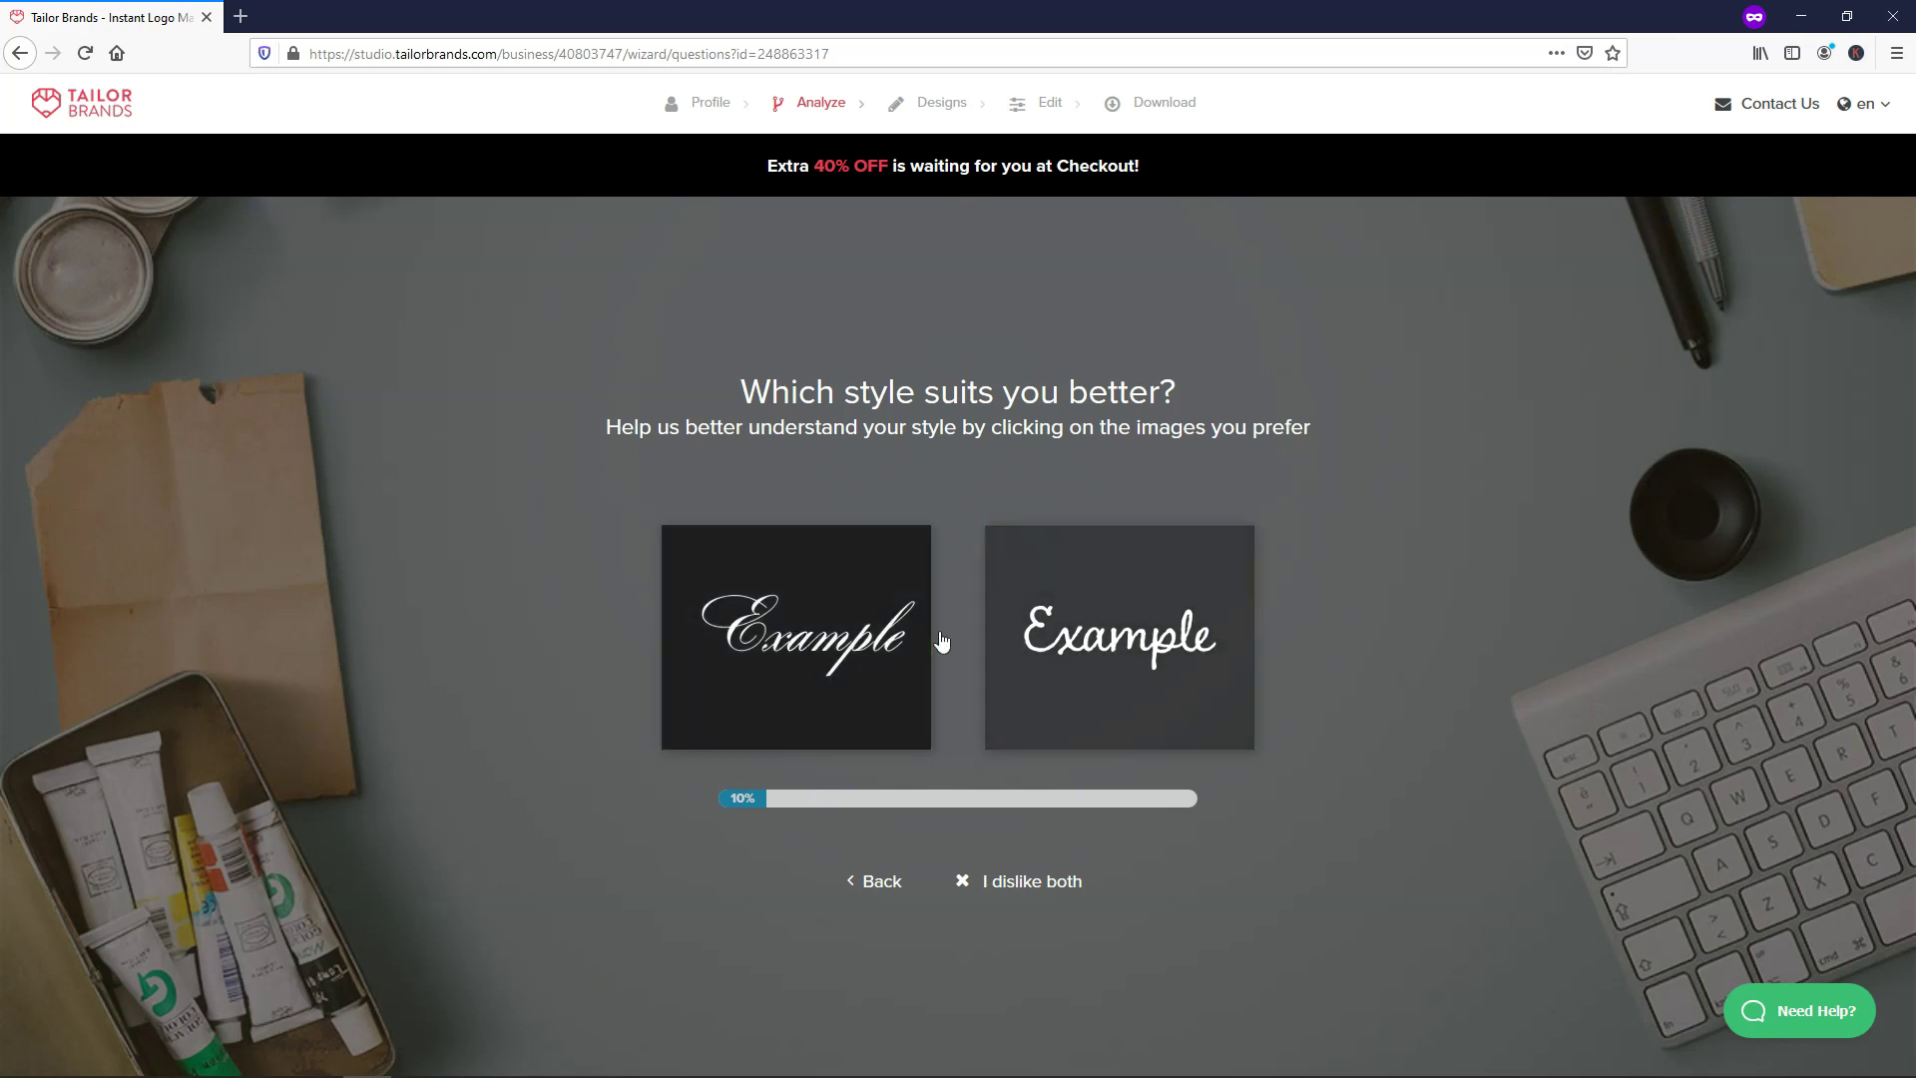
{"action": "left_click", "coordinate": [1088, 635]}
{"action": "left_click", "coordinate": [1095, 637]}
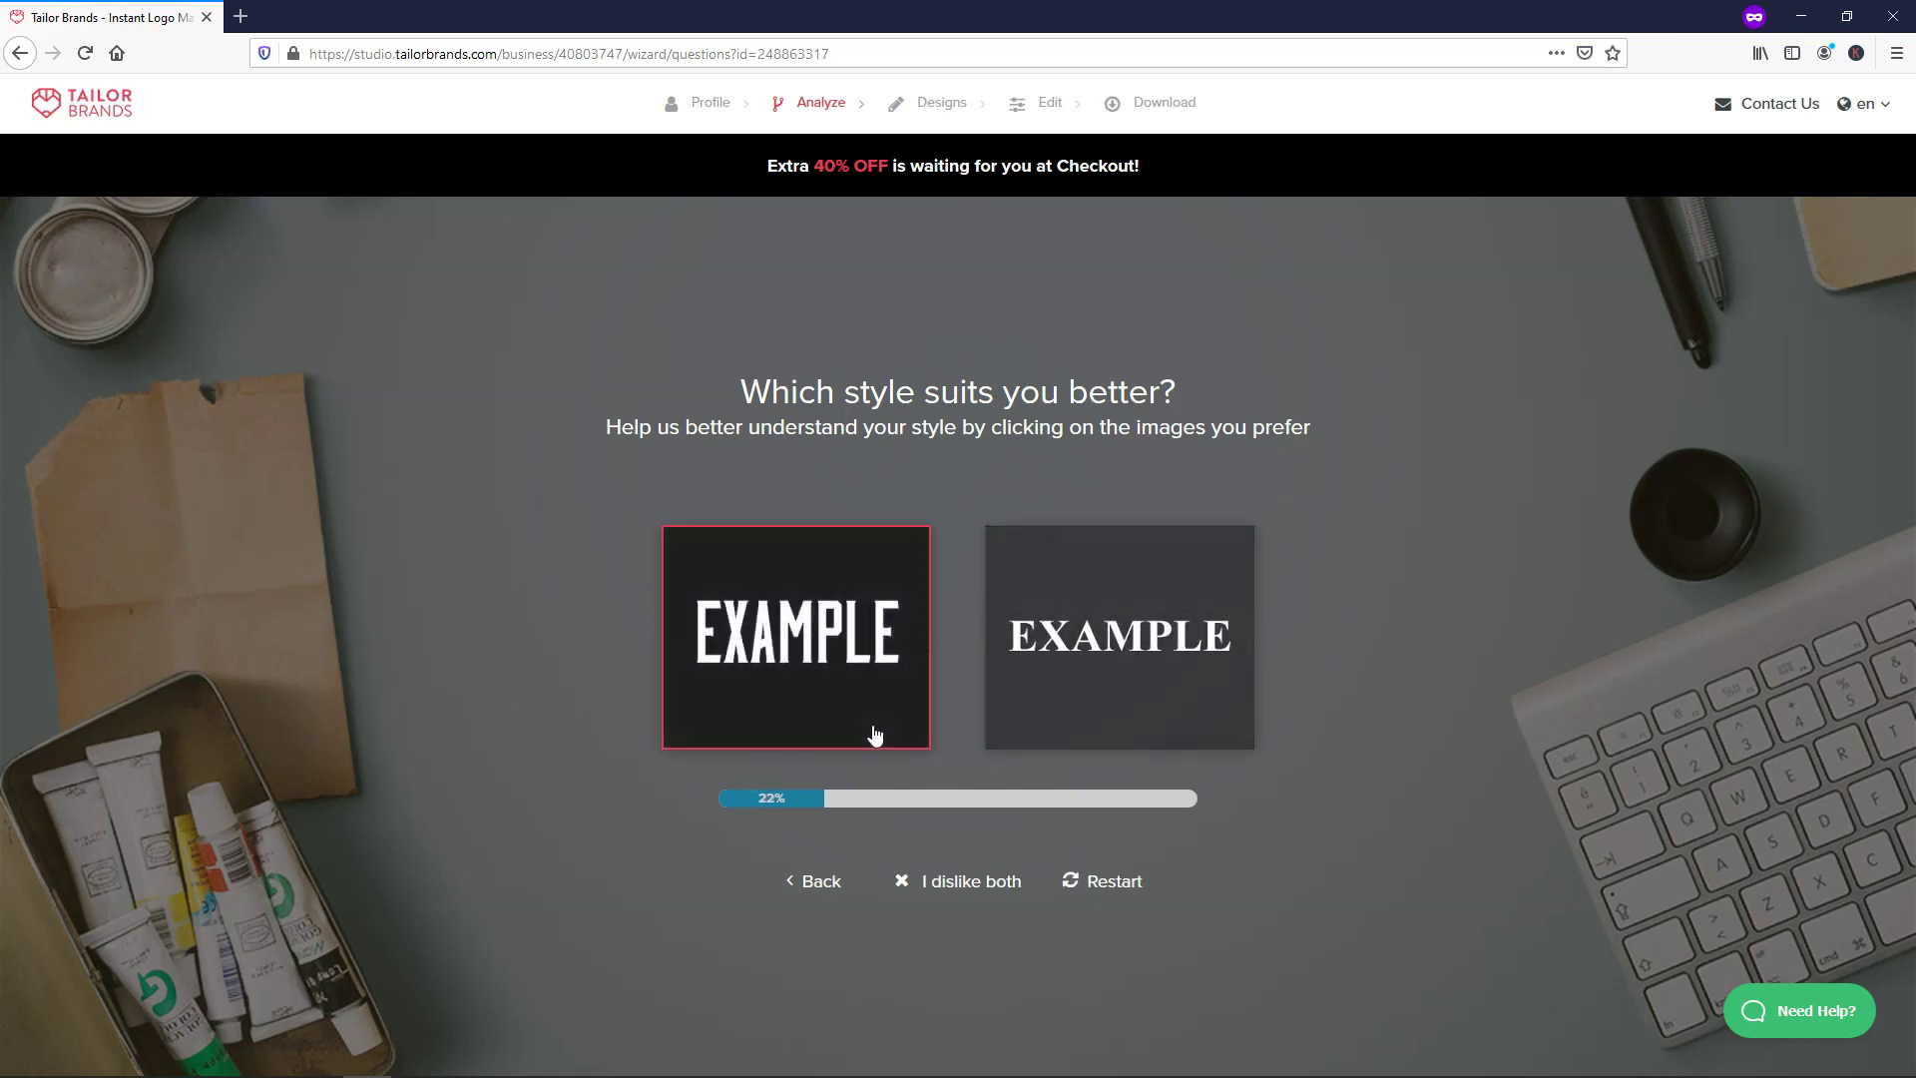
{"action": "left_click", "coordinate": [1057, 677]}
{"action": "left_click", "coordinate": [1085, 668]}
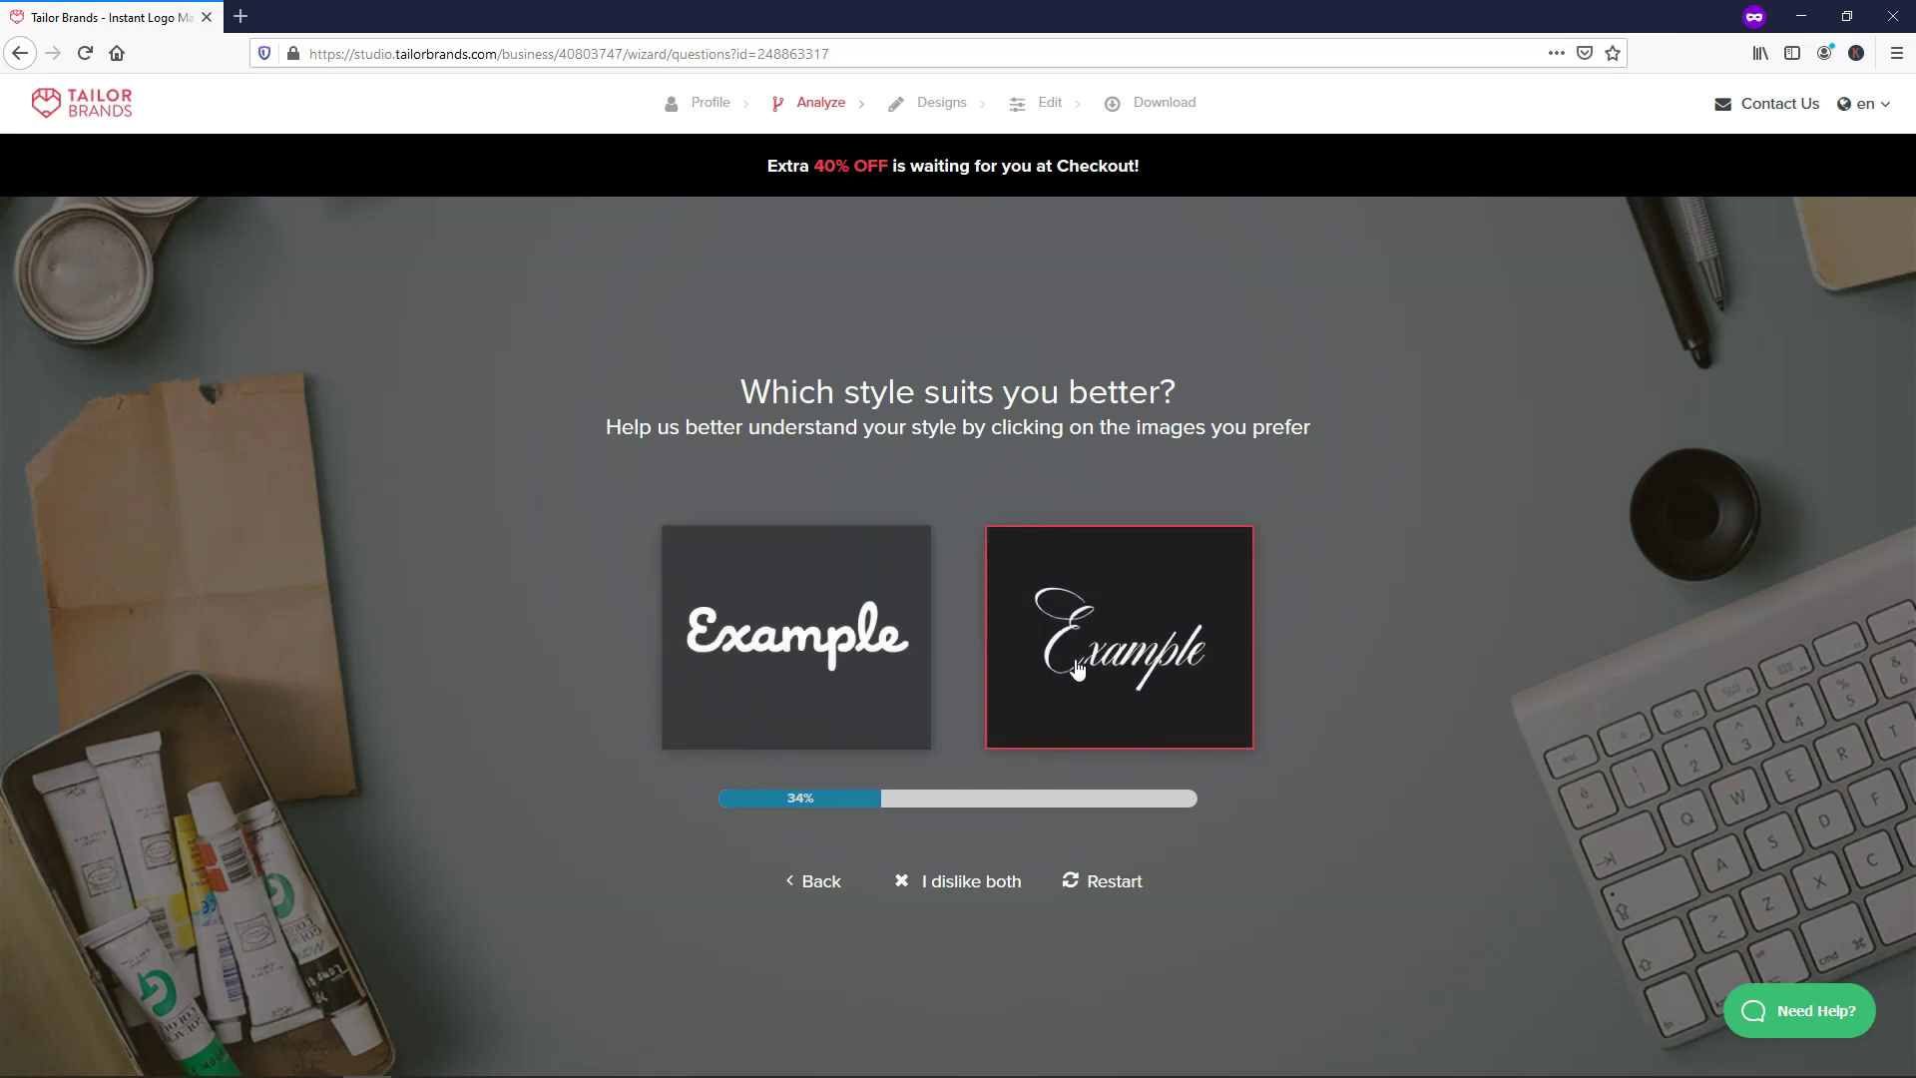
{"action": "left_click", "coordinate": [806, 676]}
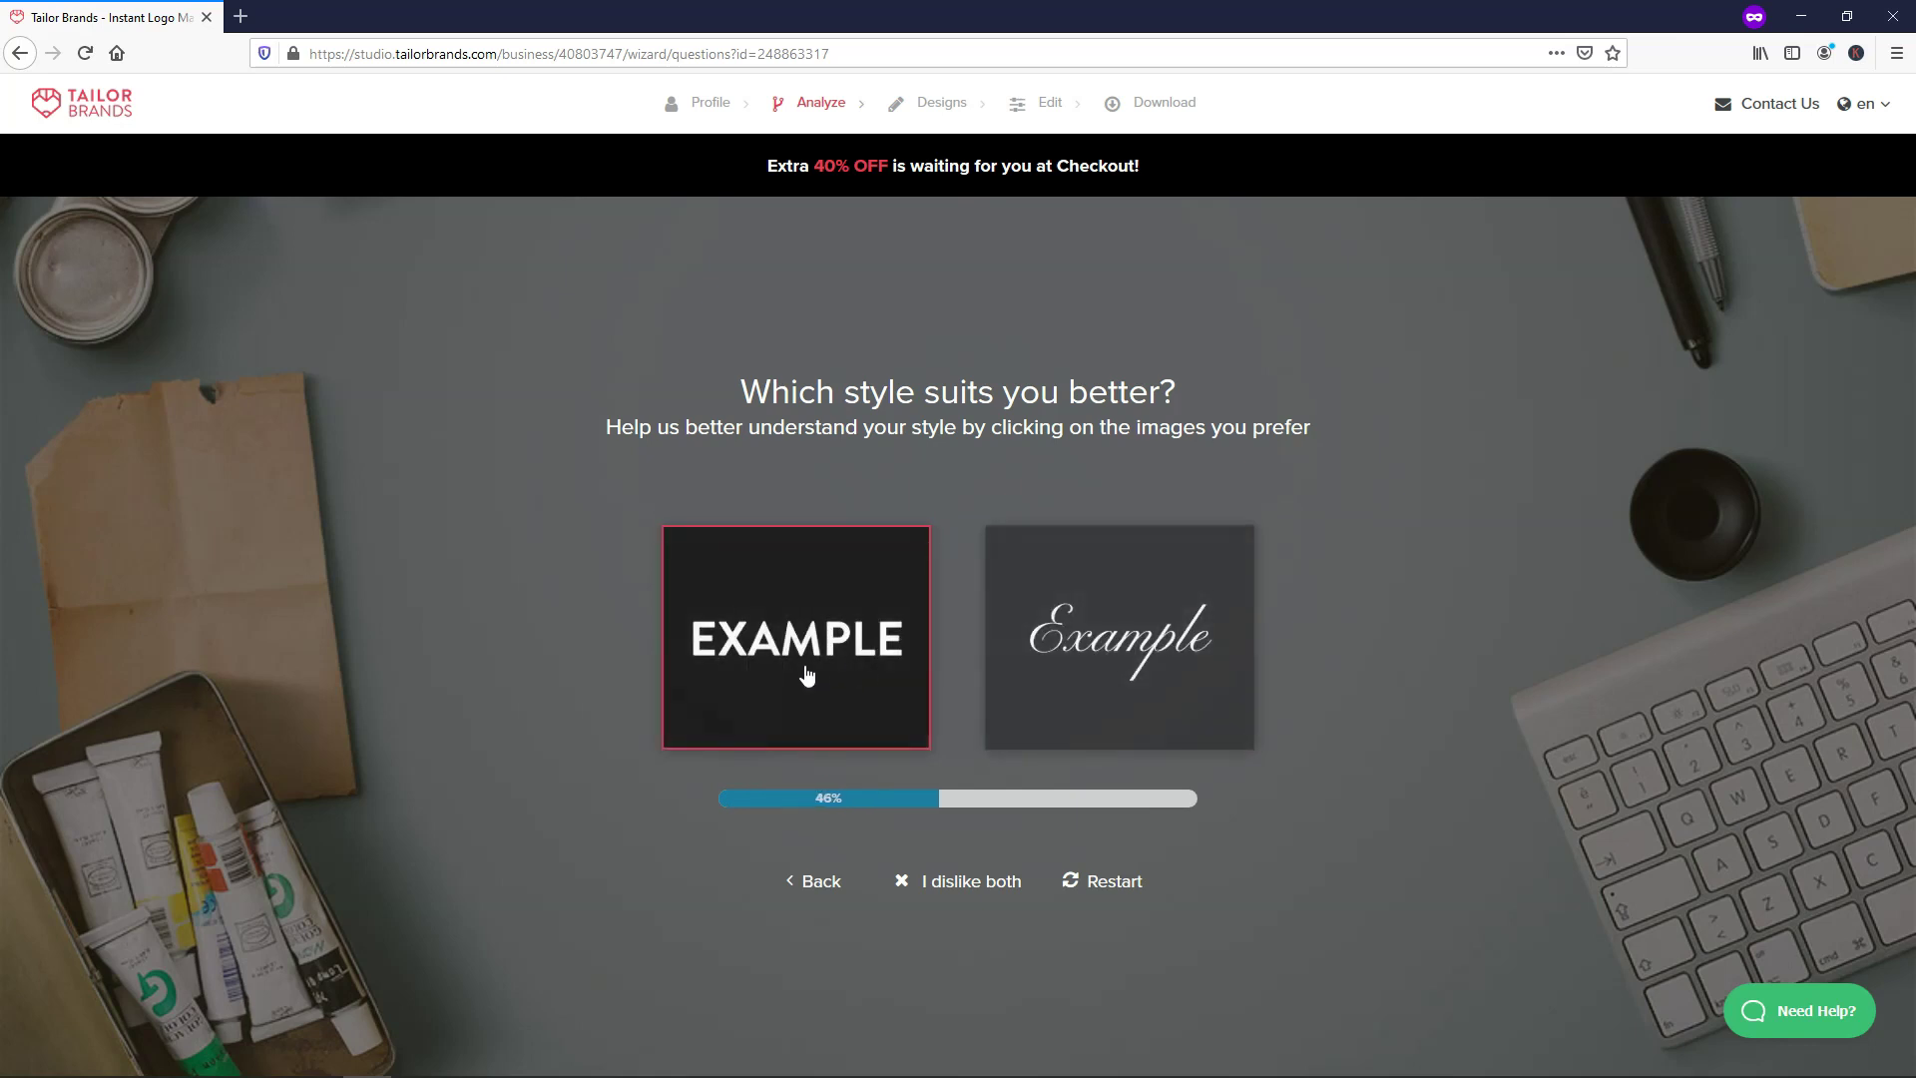
{"action": "left_click", "coordinate": [806, 675]}
{"action": "left_click", "coordinate": [1062, 655]}
{"action": "left_click", "coordinate": [868, 674]}
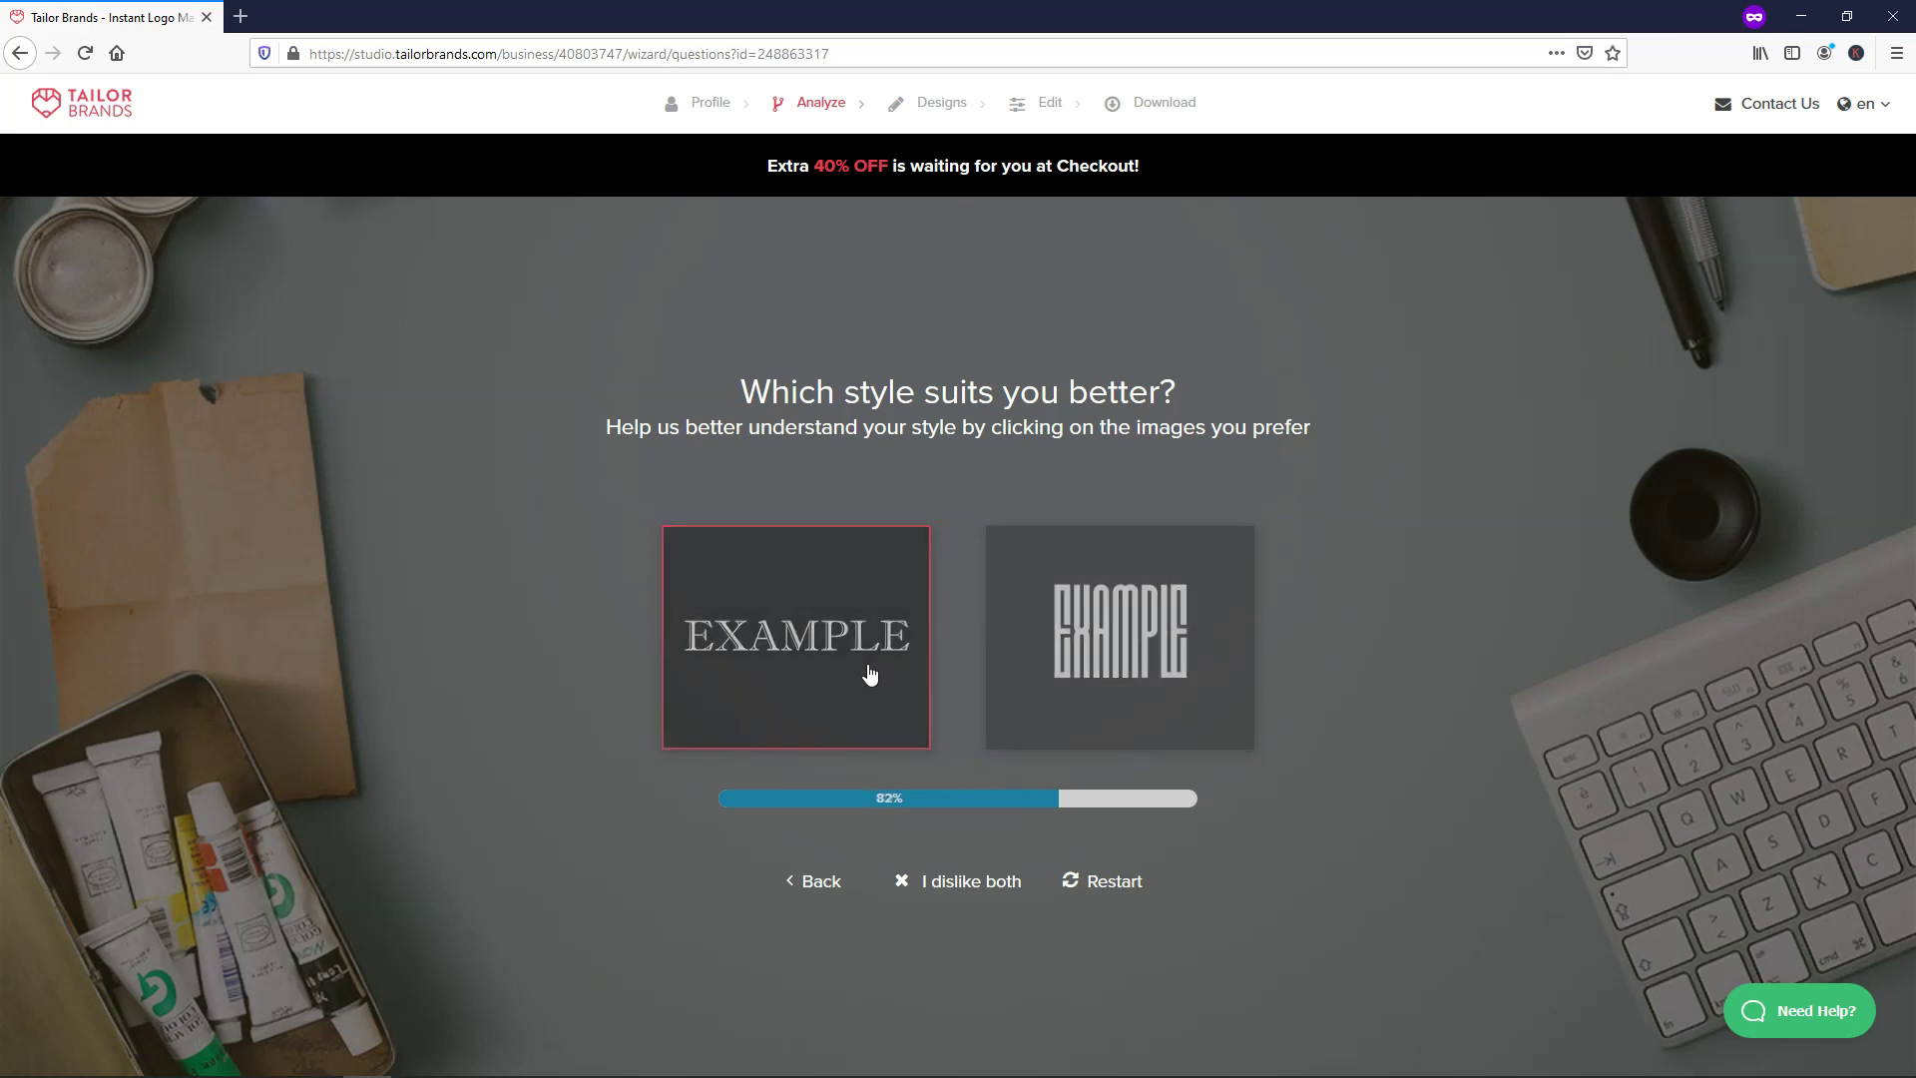
{"action": "left_click", "coordinate": [782, 668]}
{"action": "left_click", "coordinate": [1066, 666]}
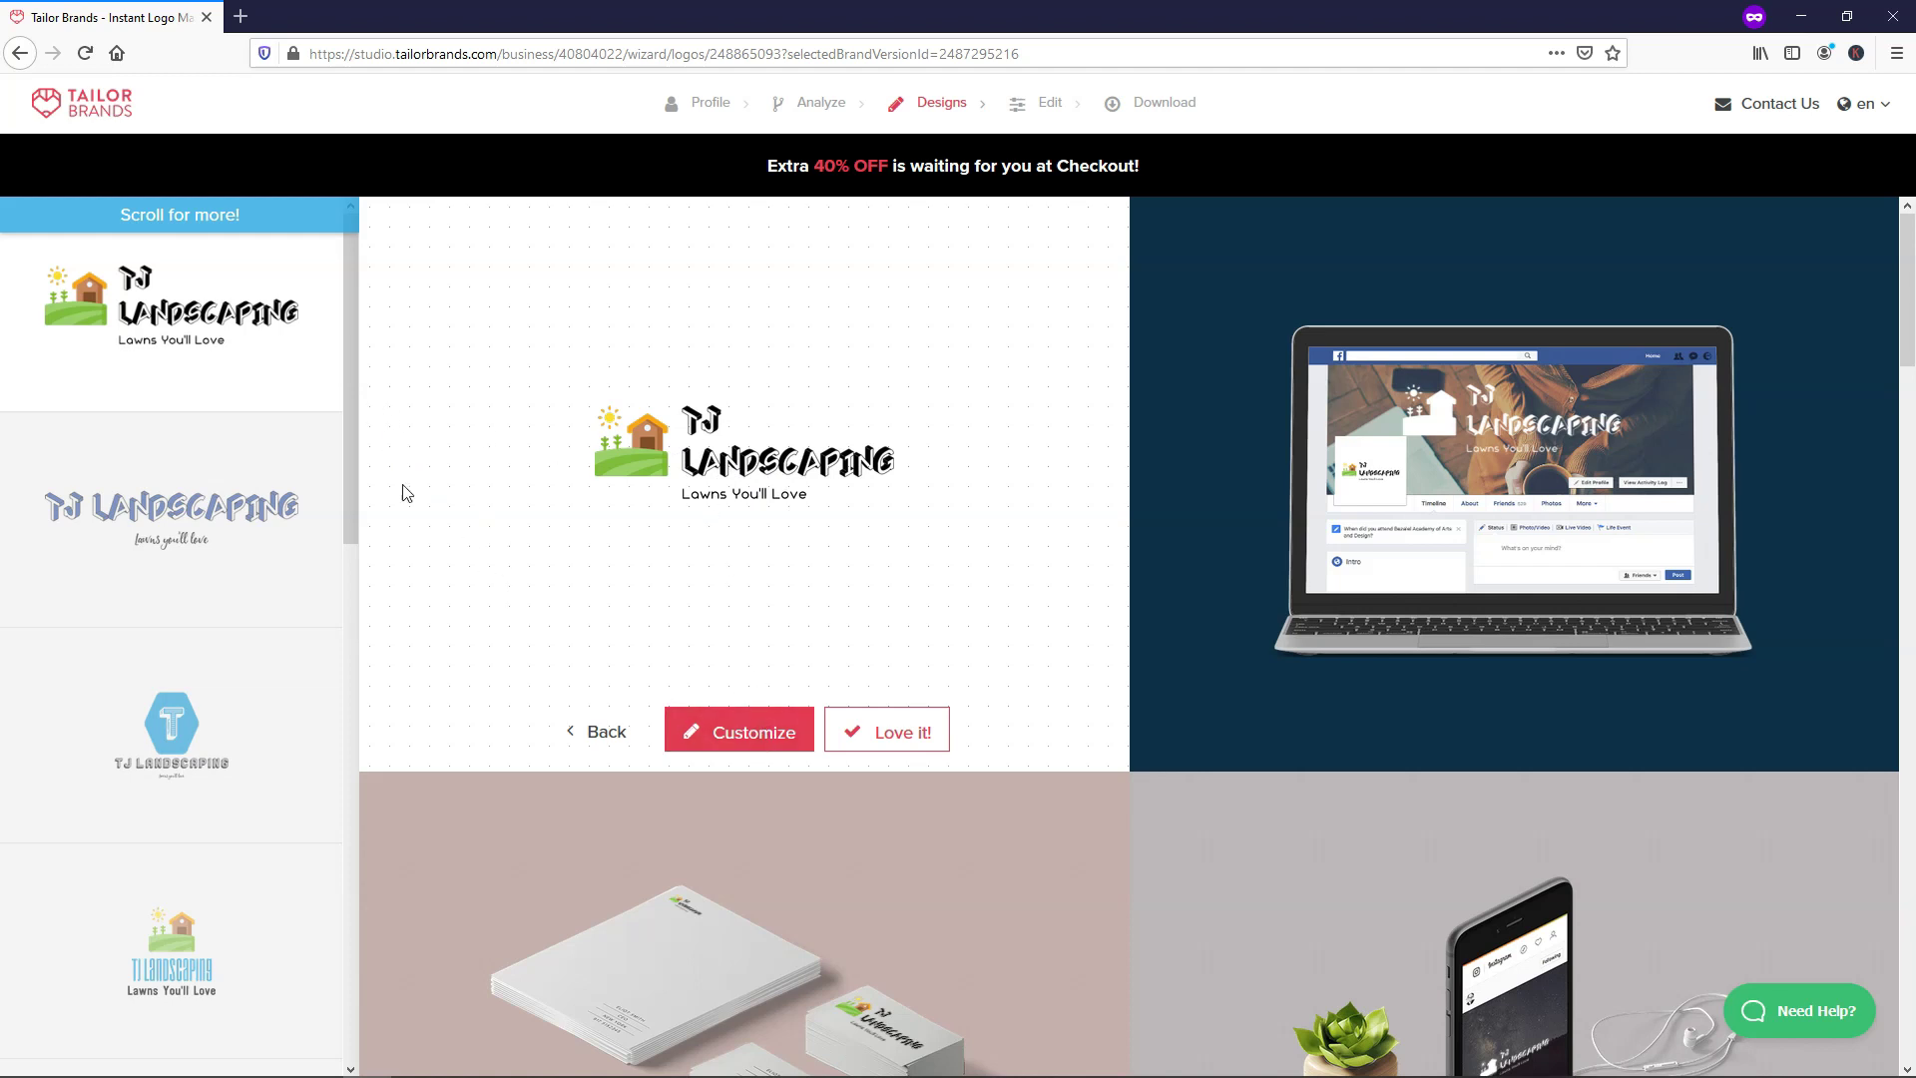
Select the red TJ LANDSCAPING design with the farm-house icon and open it for customizing
{"action": "scroll", "coordinate": [351, 417], "scroll_direction": "down", "scroll_amount": 1}
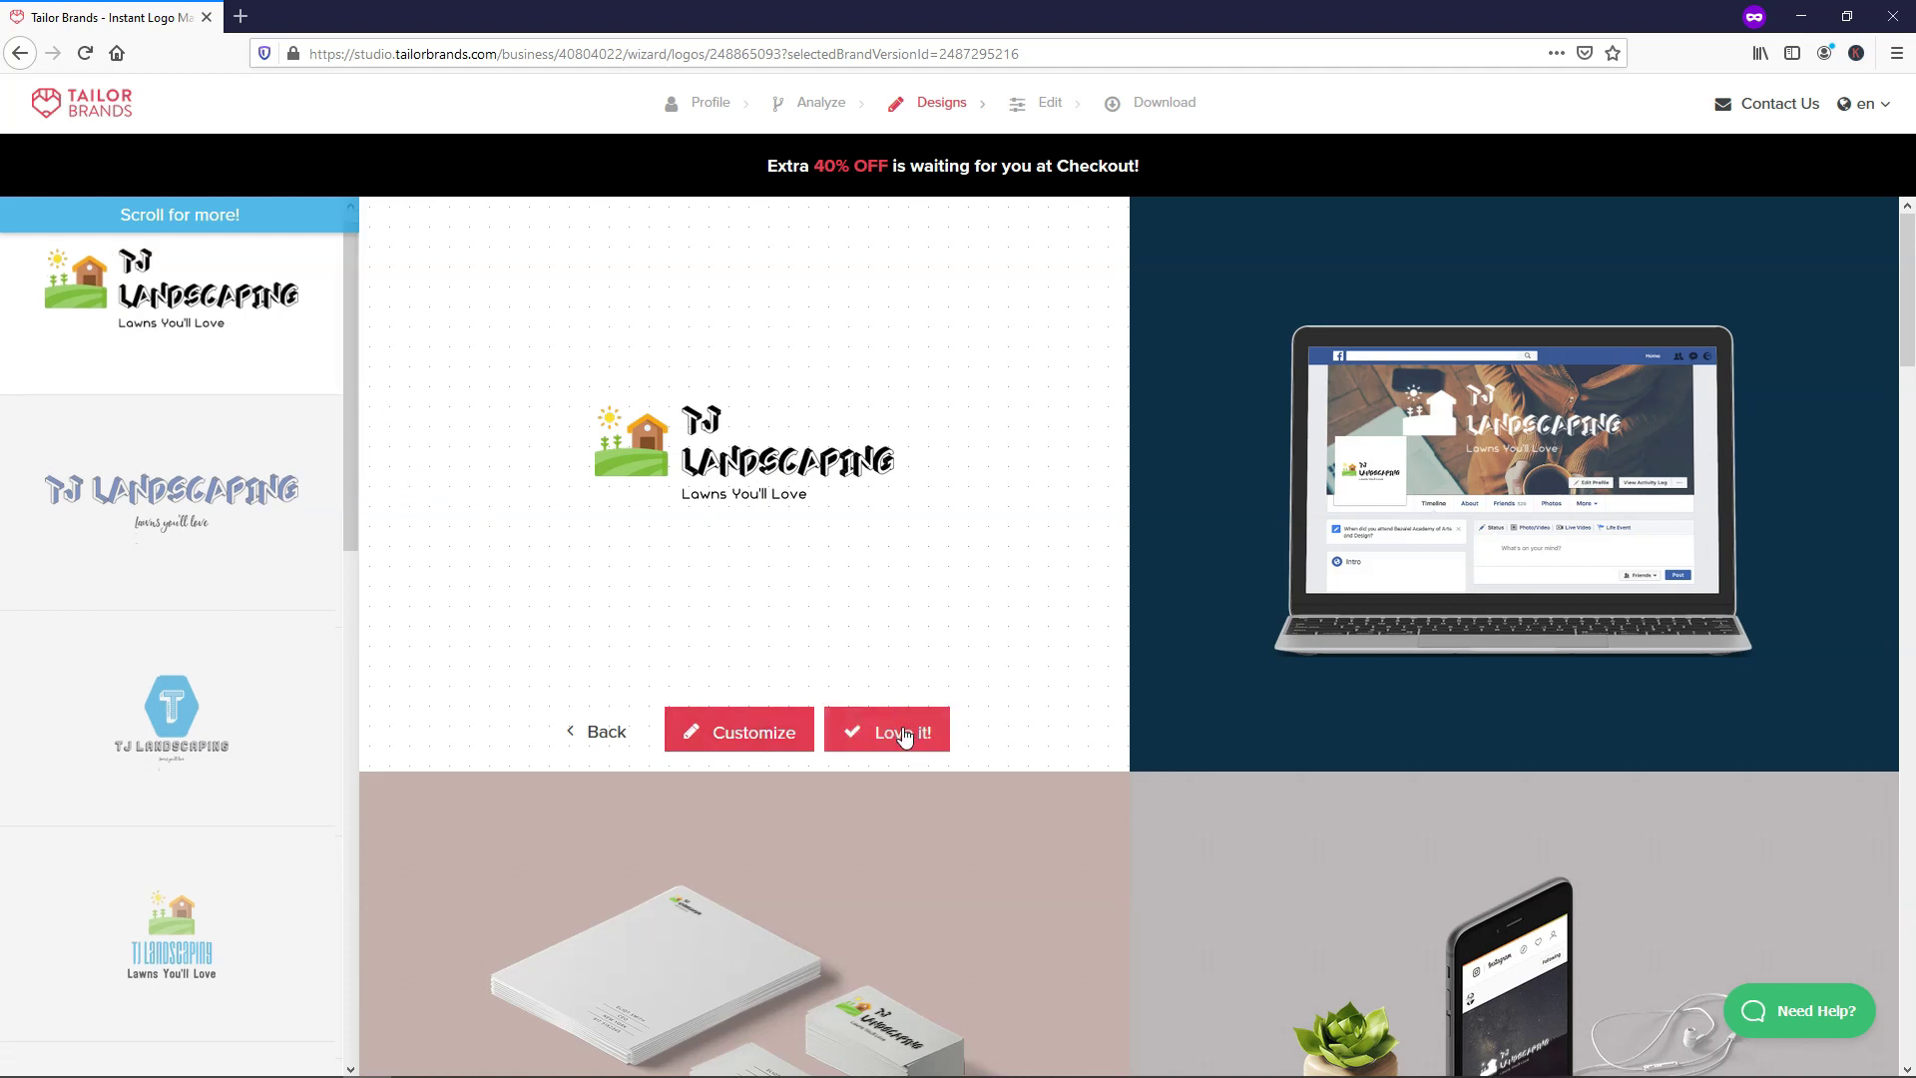
{"action": "left_click_drag", "start_coordinate": [356, 463], "coordinate": [337, 760]}
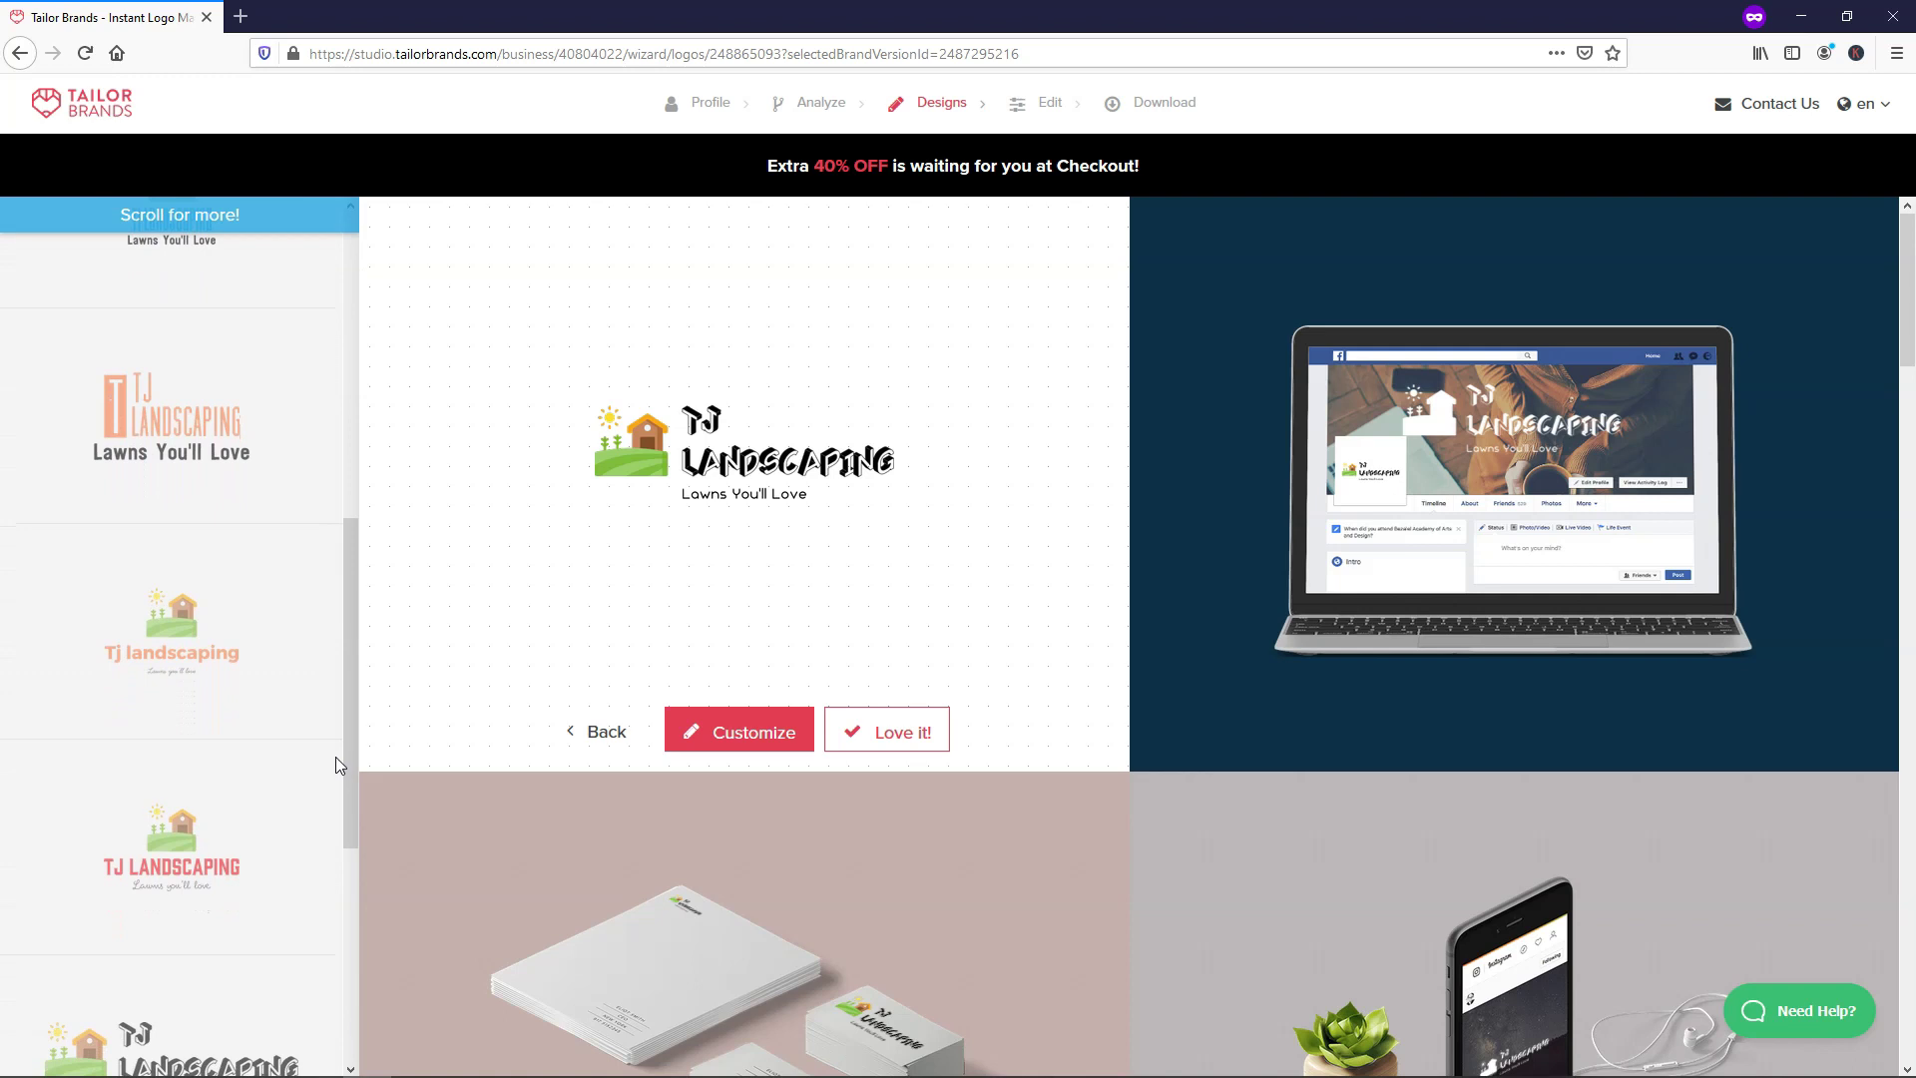
{"action": "left_click", "coordinate": [163, 866]}
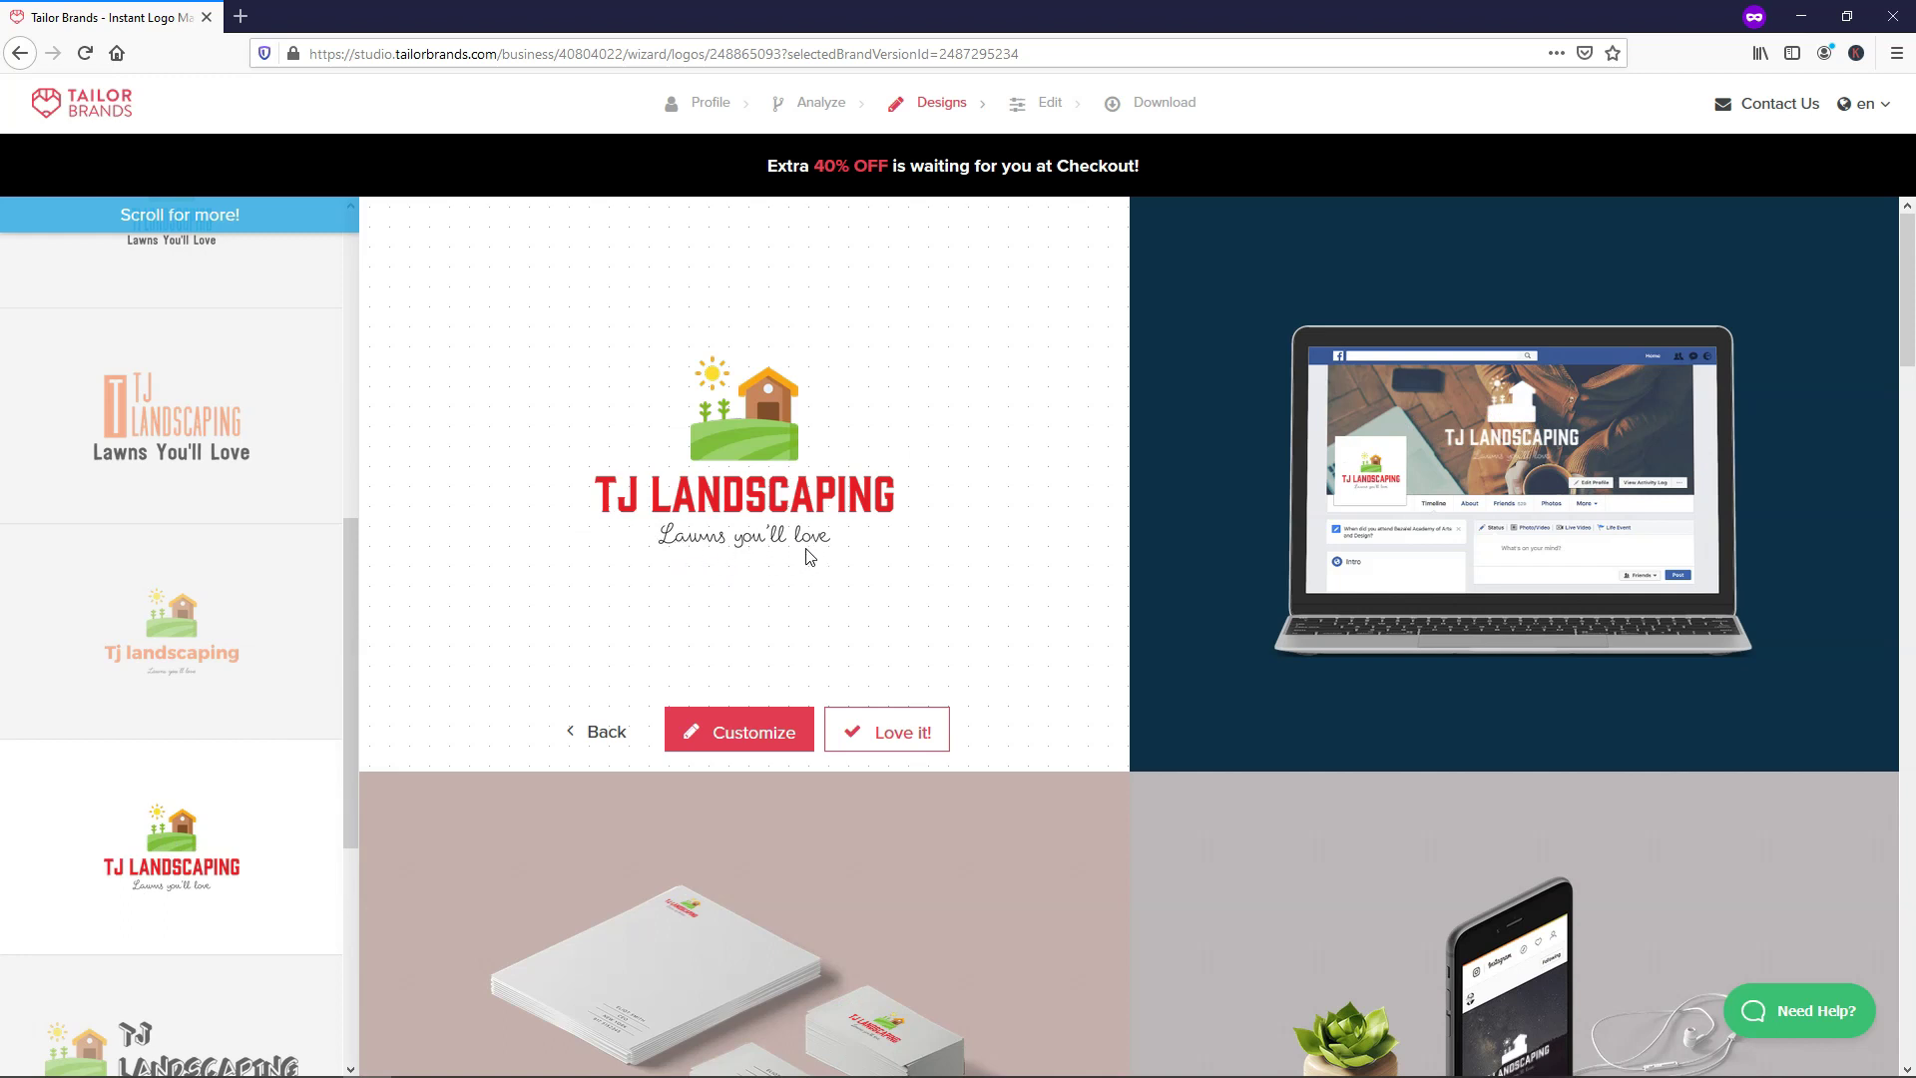
{"action": "left_click", "coordinate": [751, 738]}
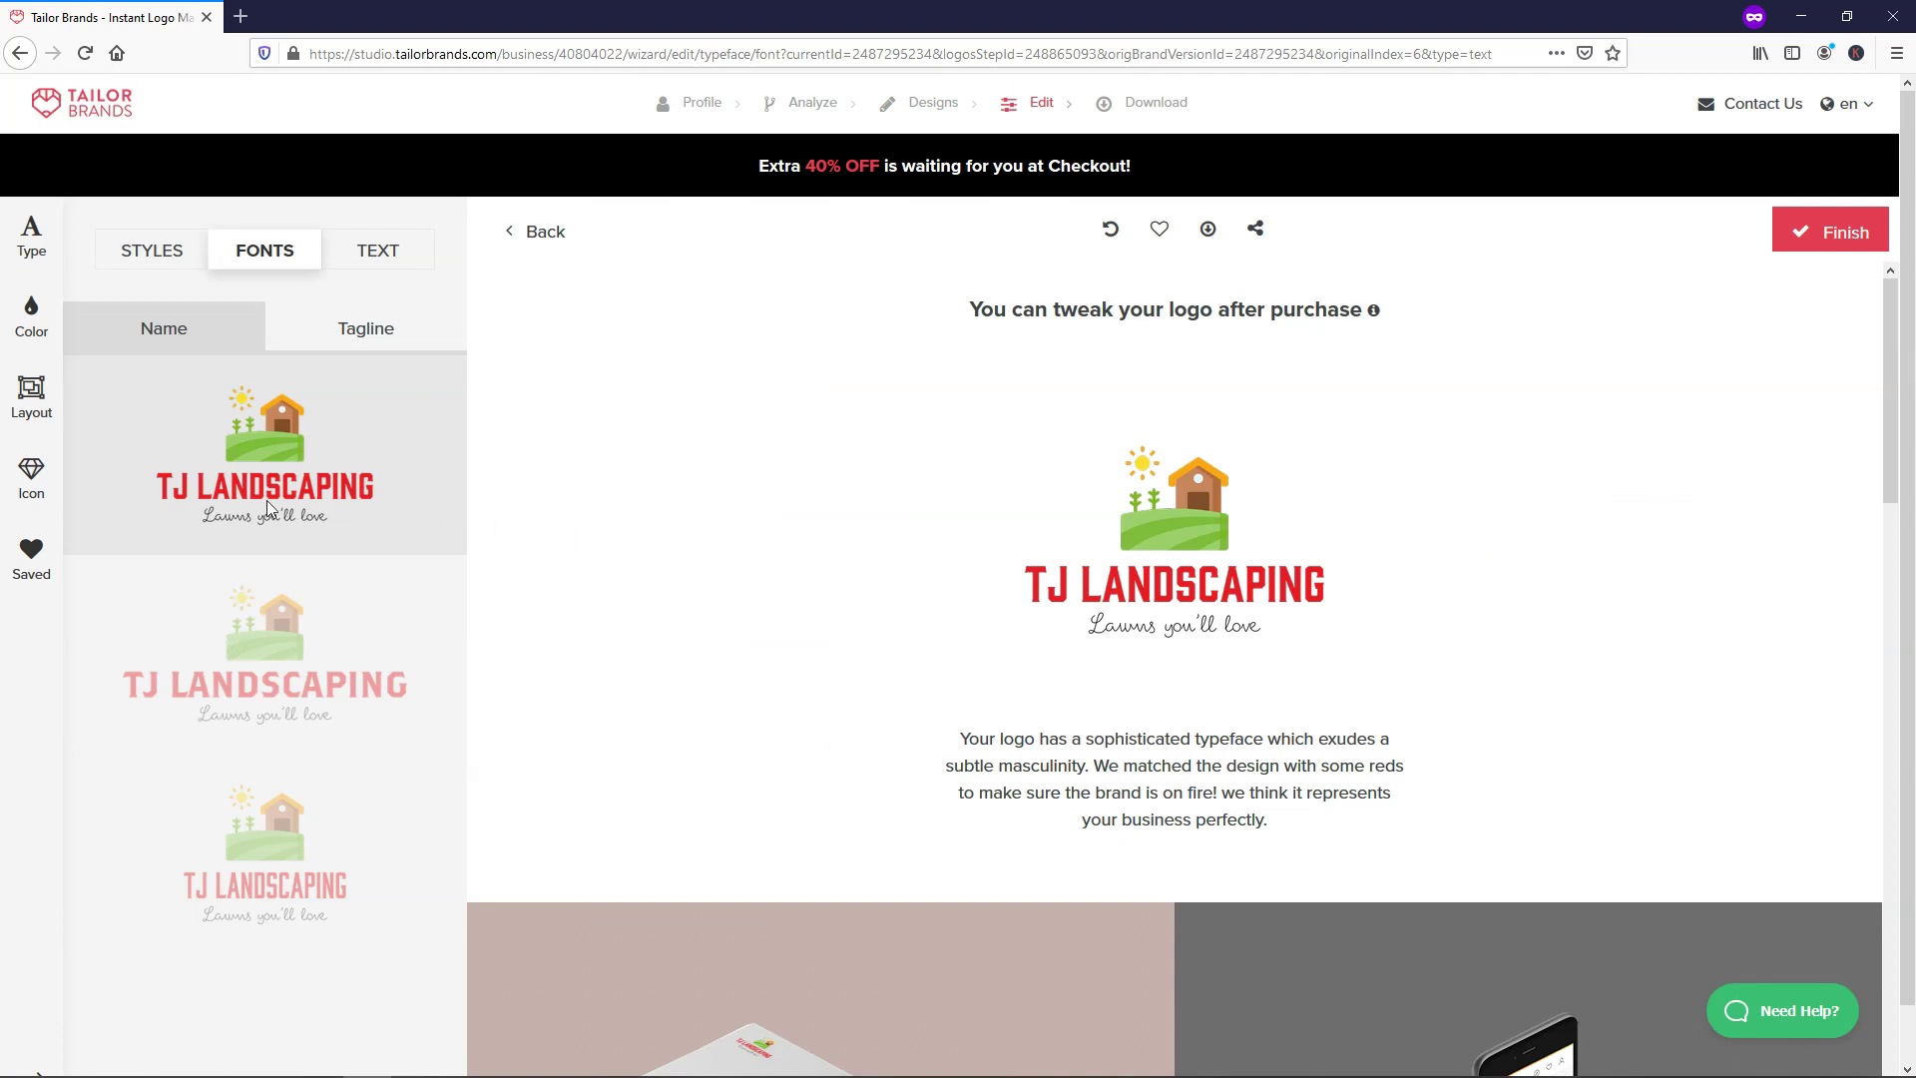
Look over the alternative name font previews in the editor's Fonts panel
{"action": "scroll", "coordinate": [281, 477], "scroll_direction": "down", "scroll_amount": 1}
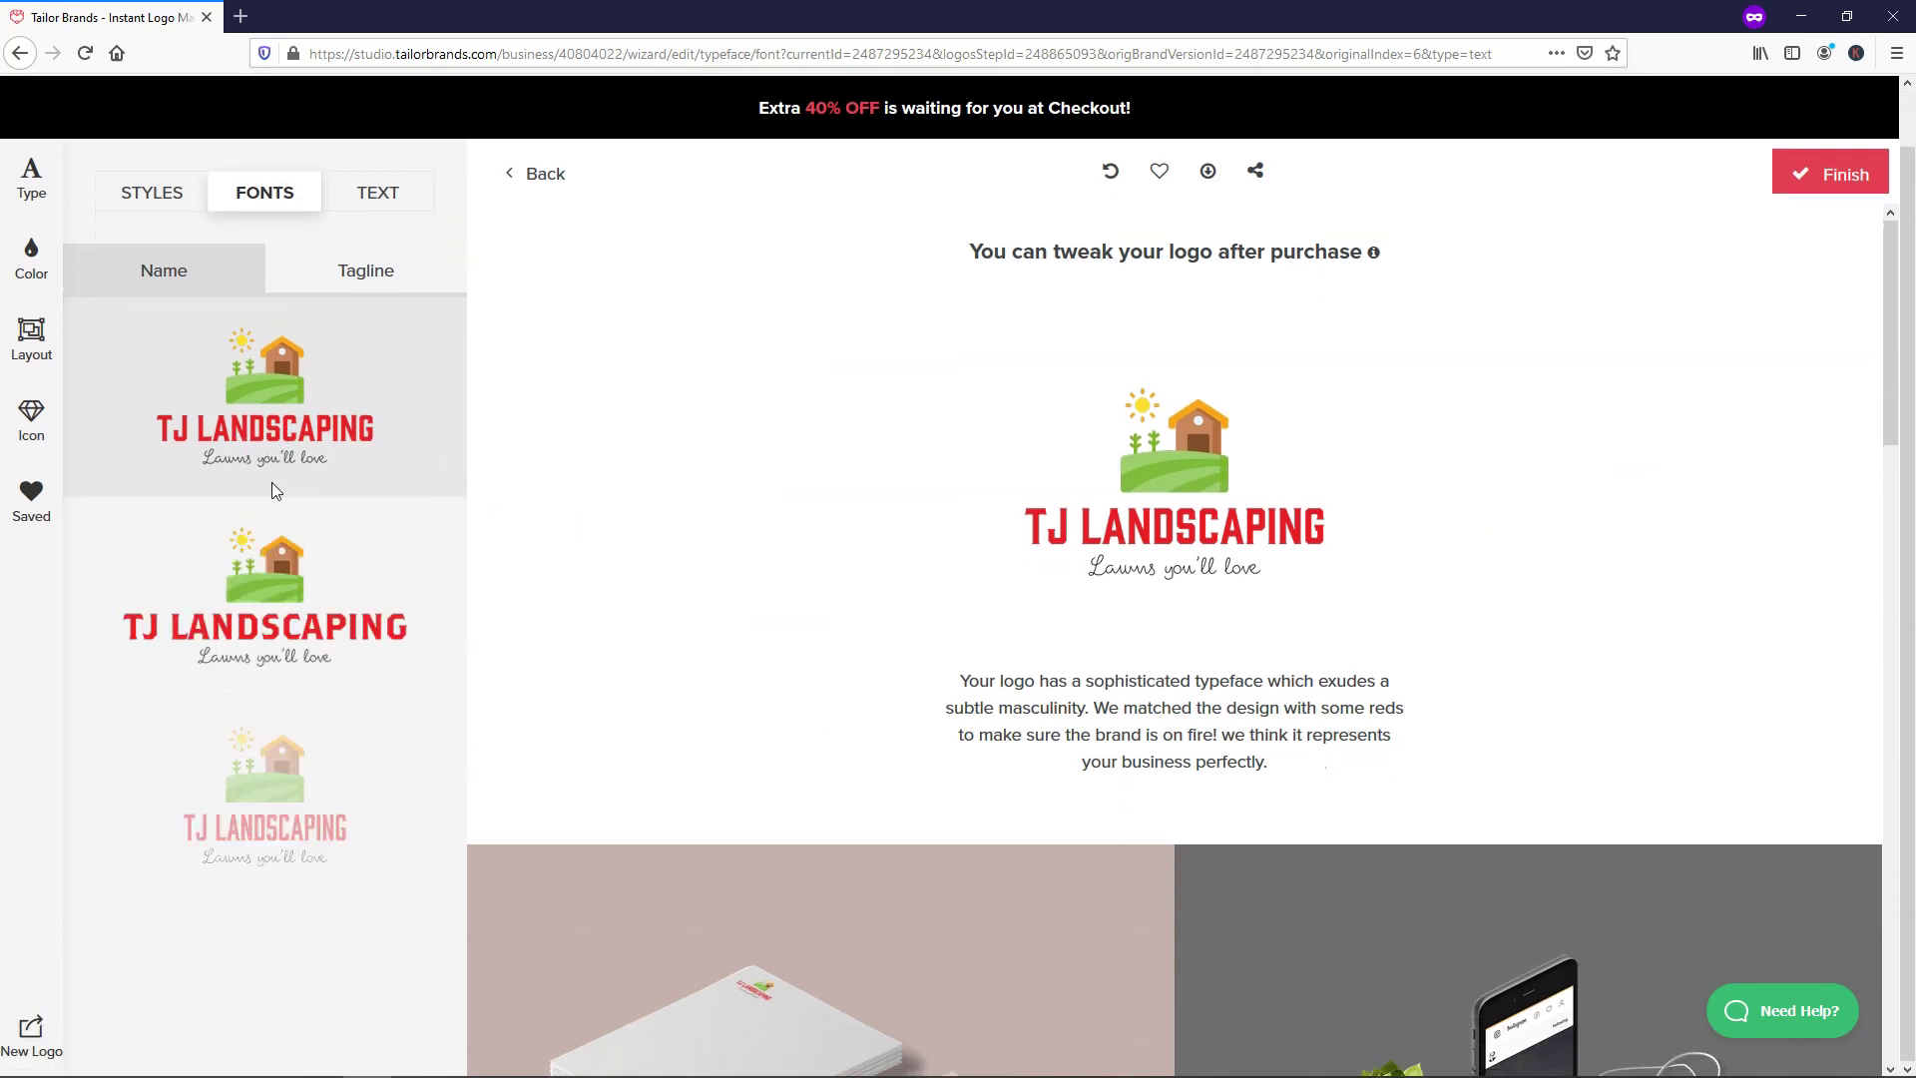
{"action": "scroll", "coordinate": [298, 520], "scroll_direction": "up", "scroll_amount": 1}
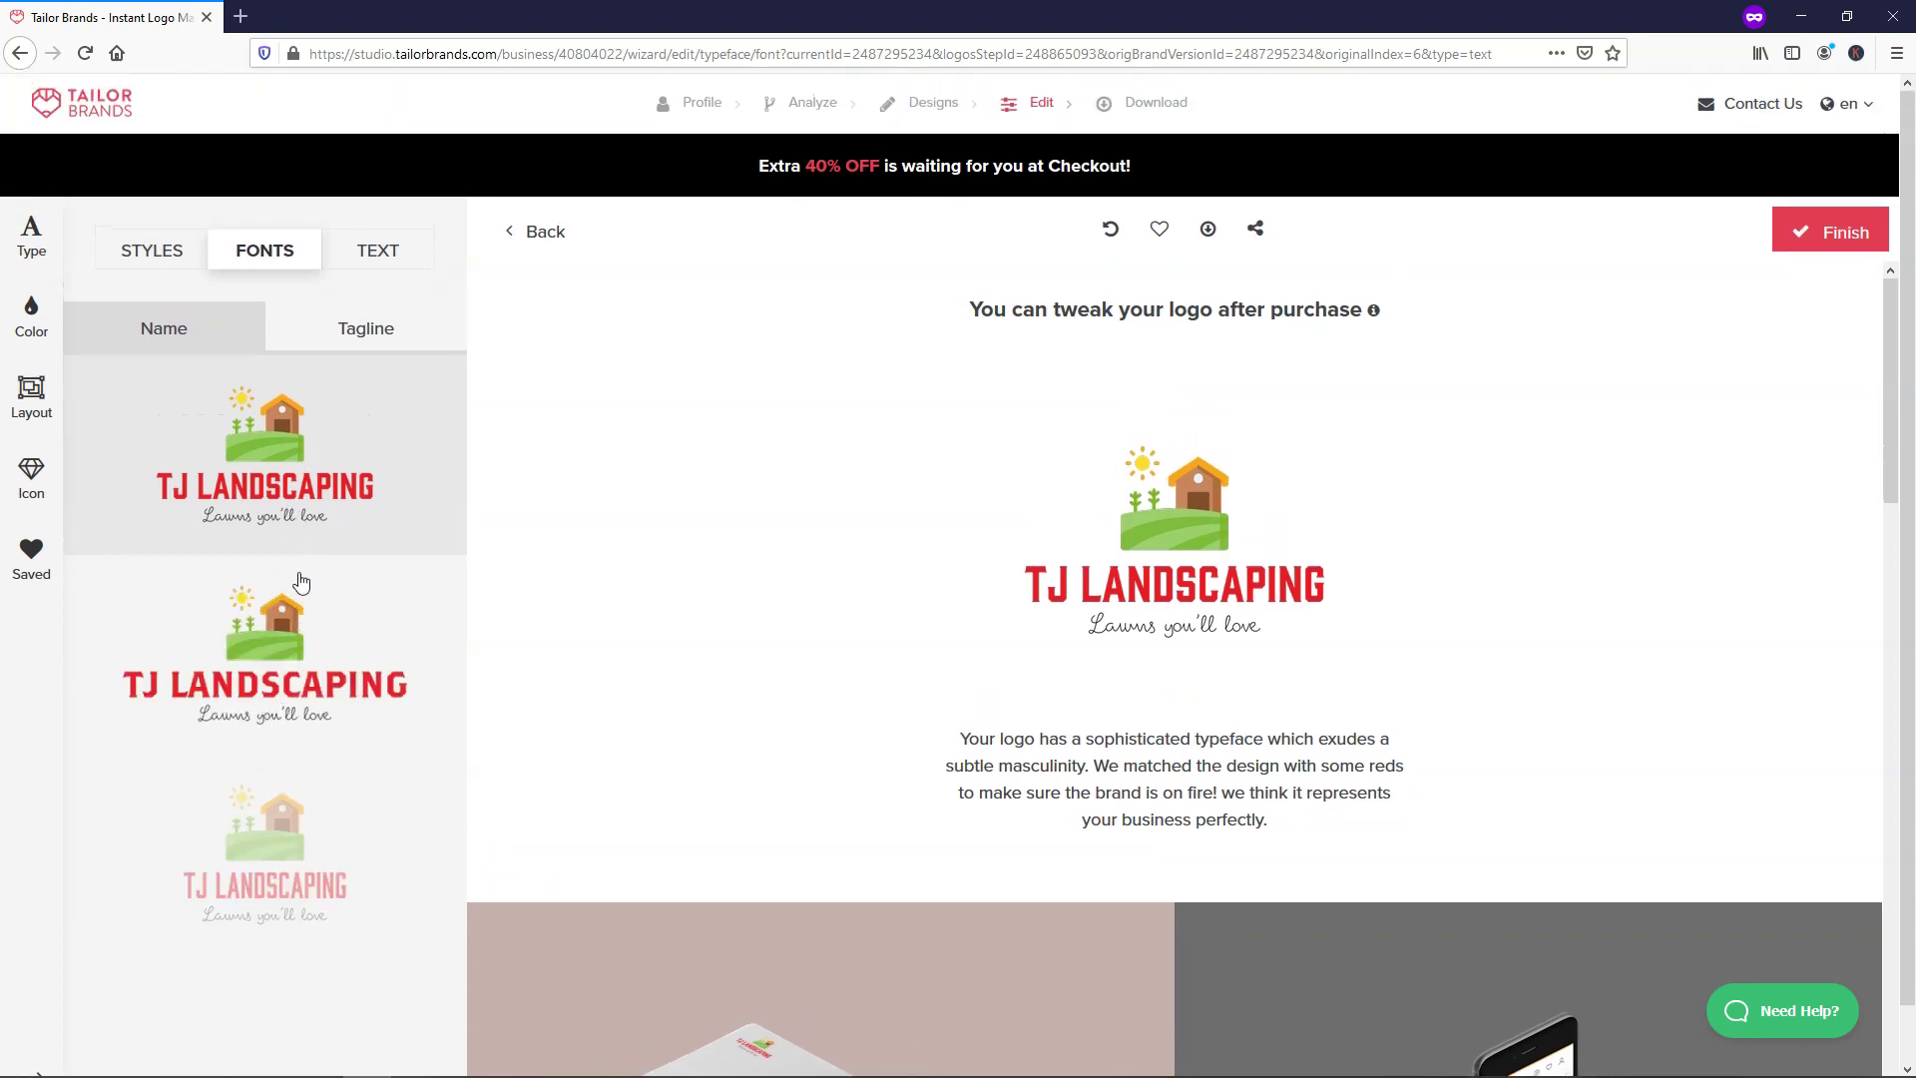
Apply the green, purple and grey palette after comparing it with the dark green, teal and black one
{"action": "left_click", "coordinate": [26, 333]}
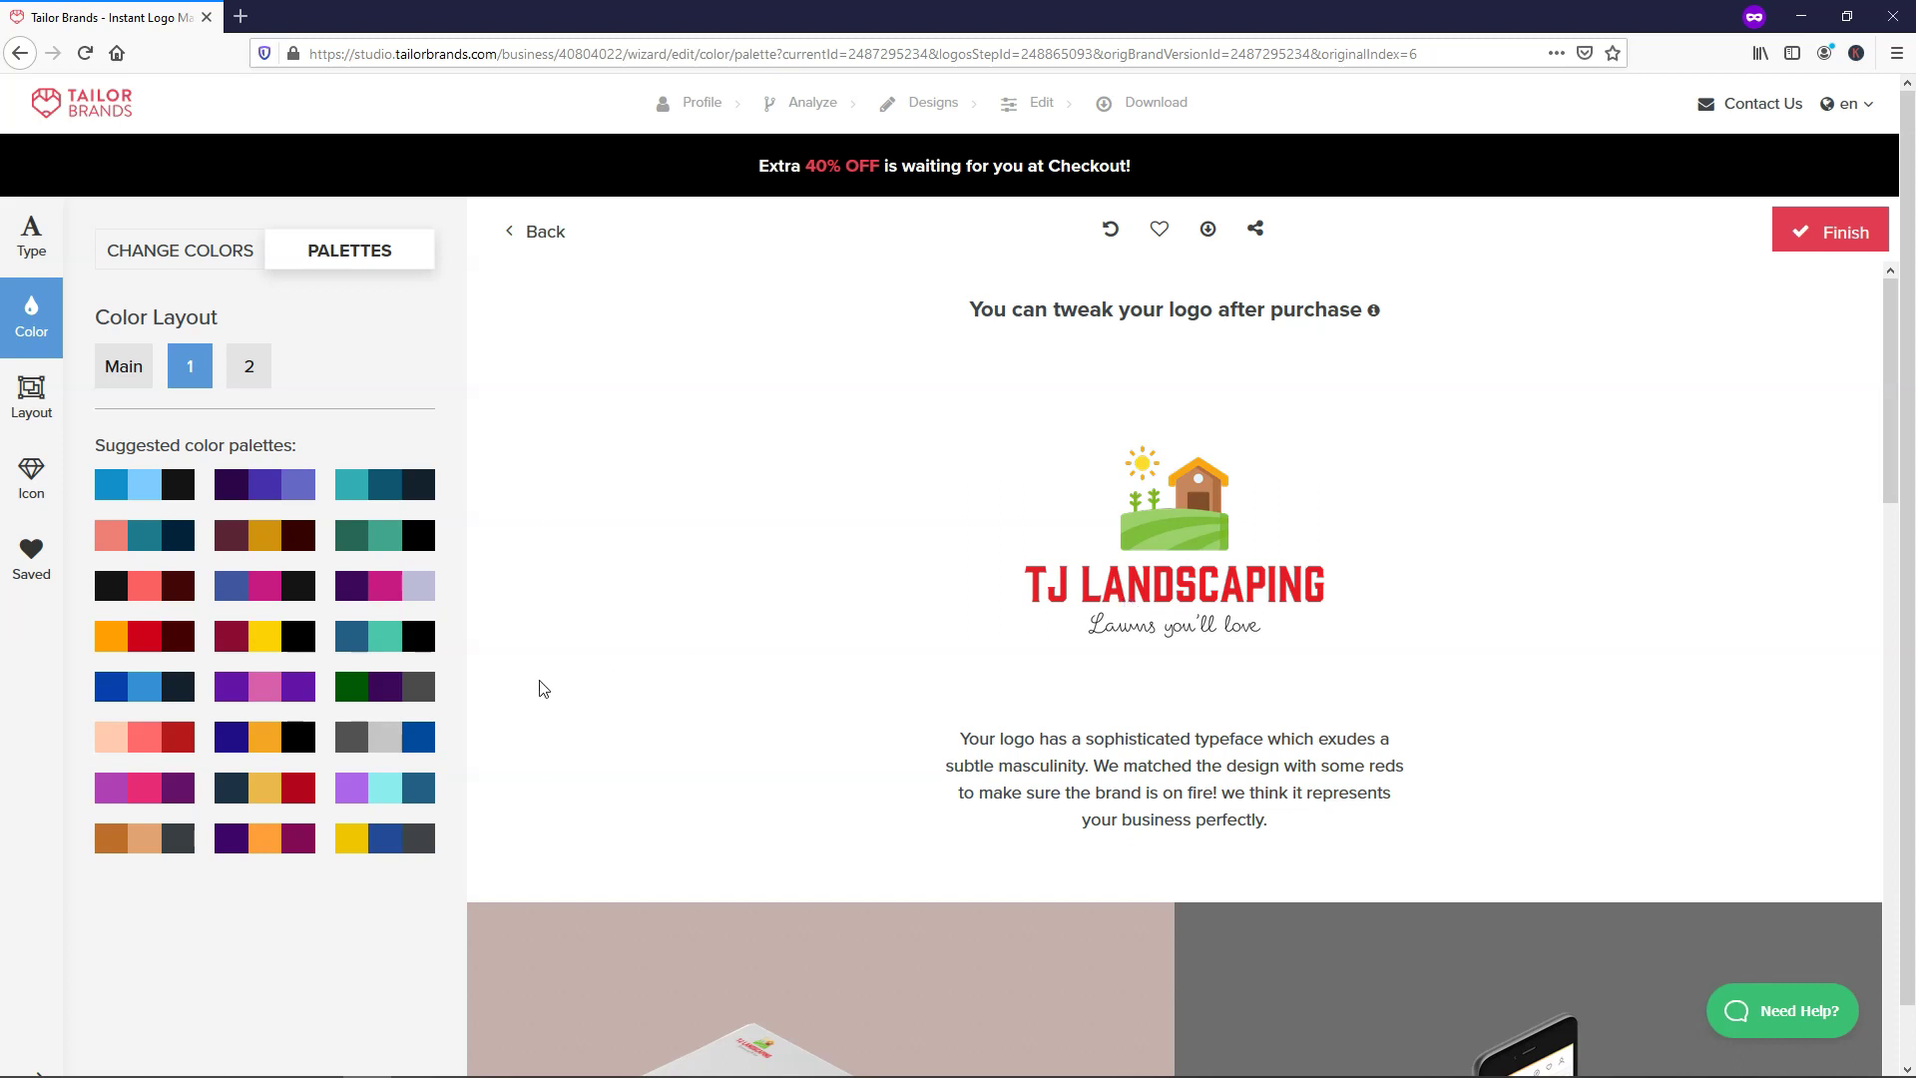
{"action": "left_click", "coordinate": [355, 695]}
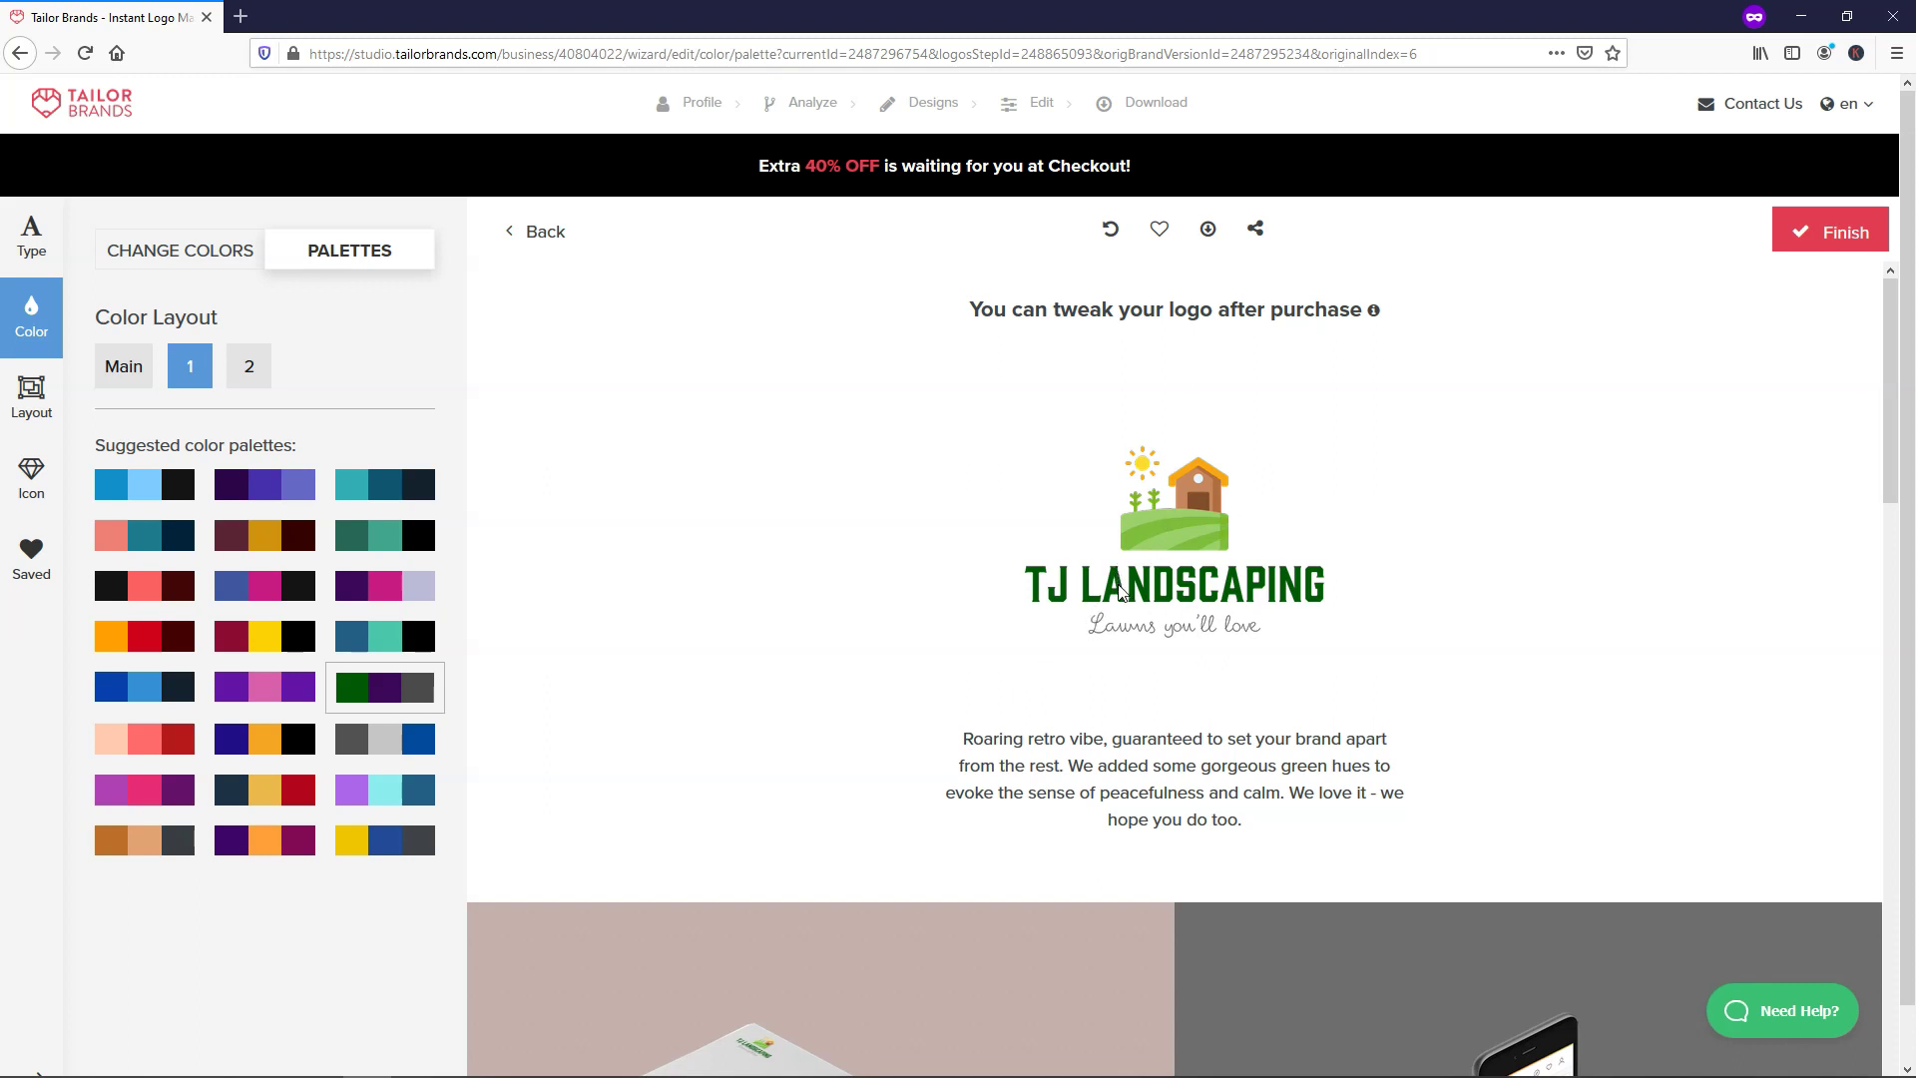
{"action": "left_click", "coordinate": [354, 549]}
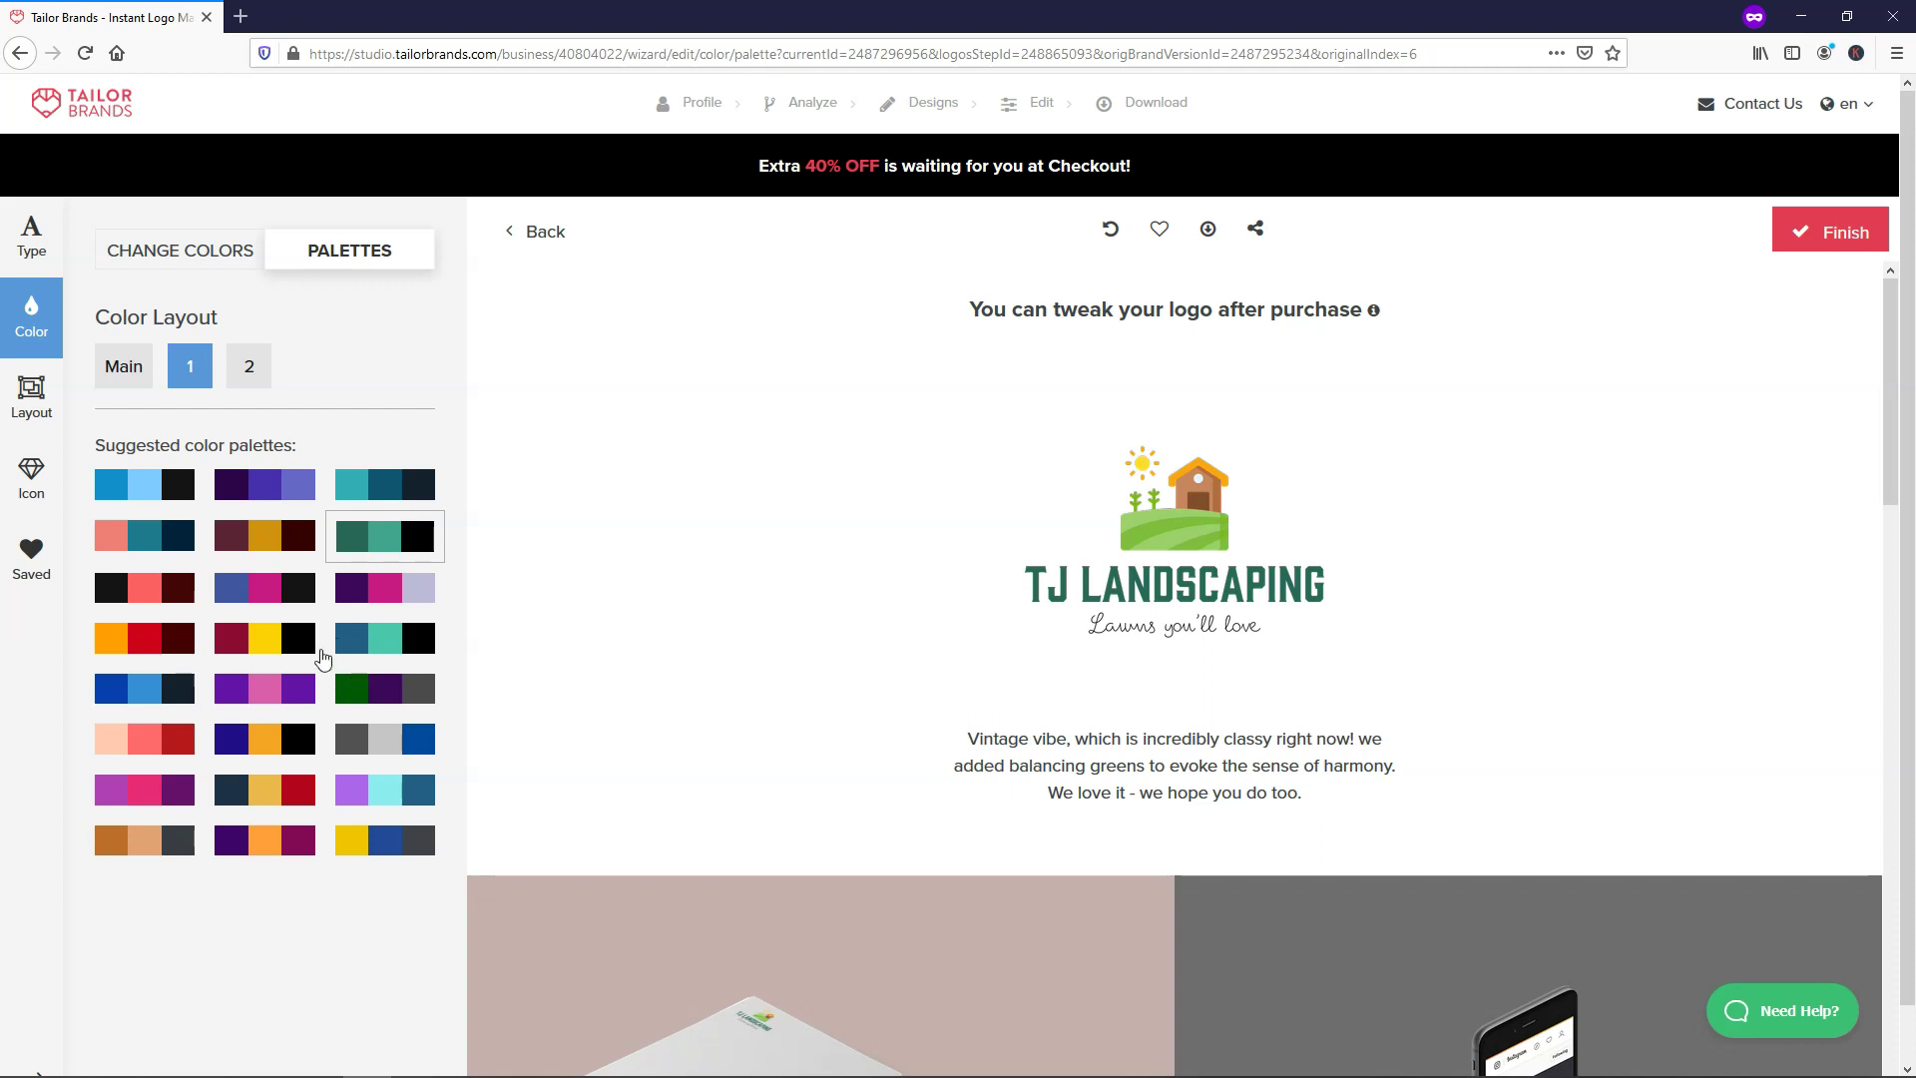
{"action": "left_click", "coordinate": [355, 699]}
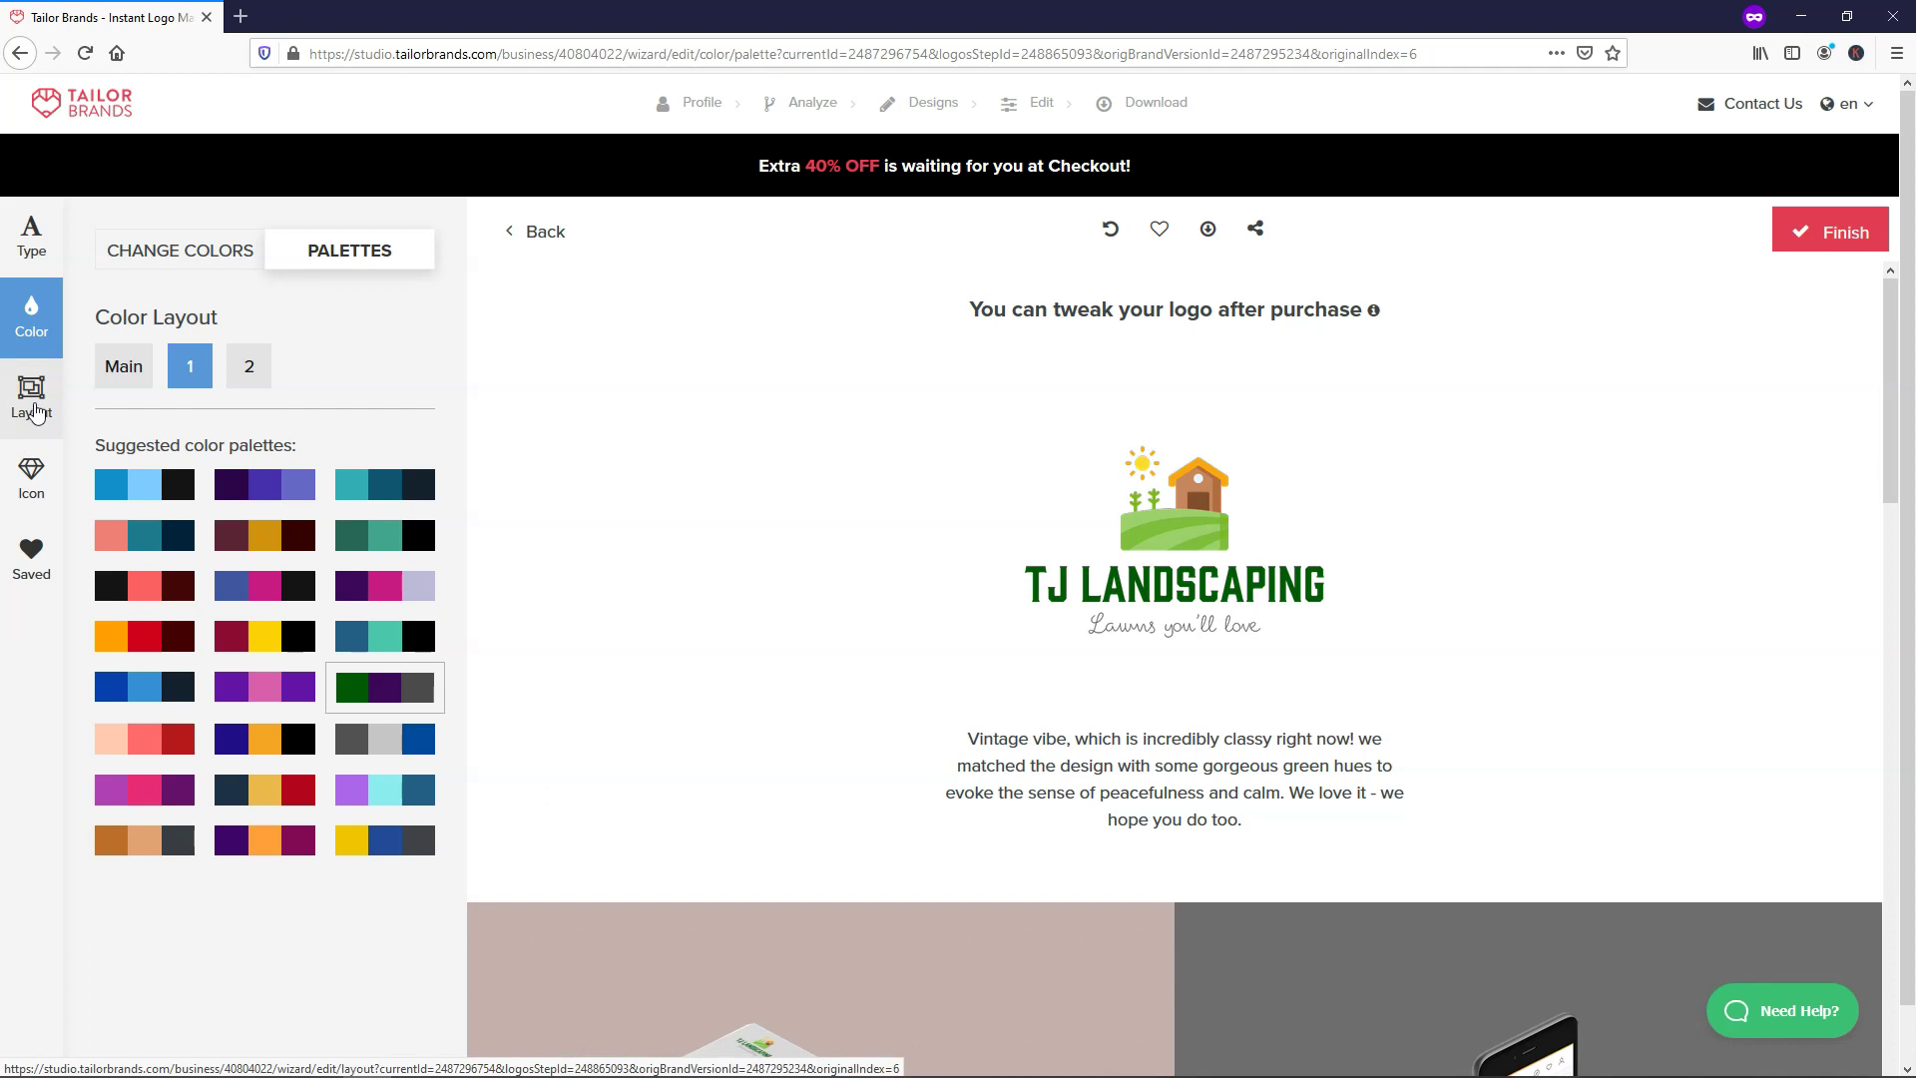
Choose the icon-left horizontal layout after trying other positions, then view the Saved logos
{"action": "left_click", "coordinate": [33, 404]}
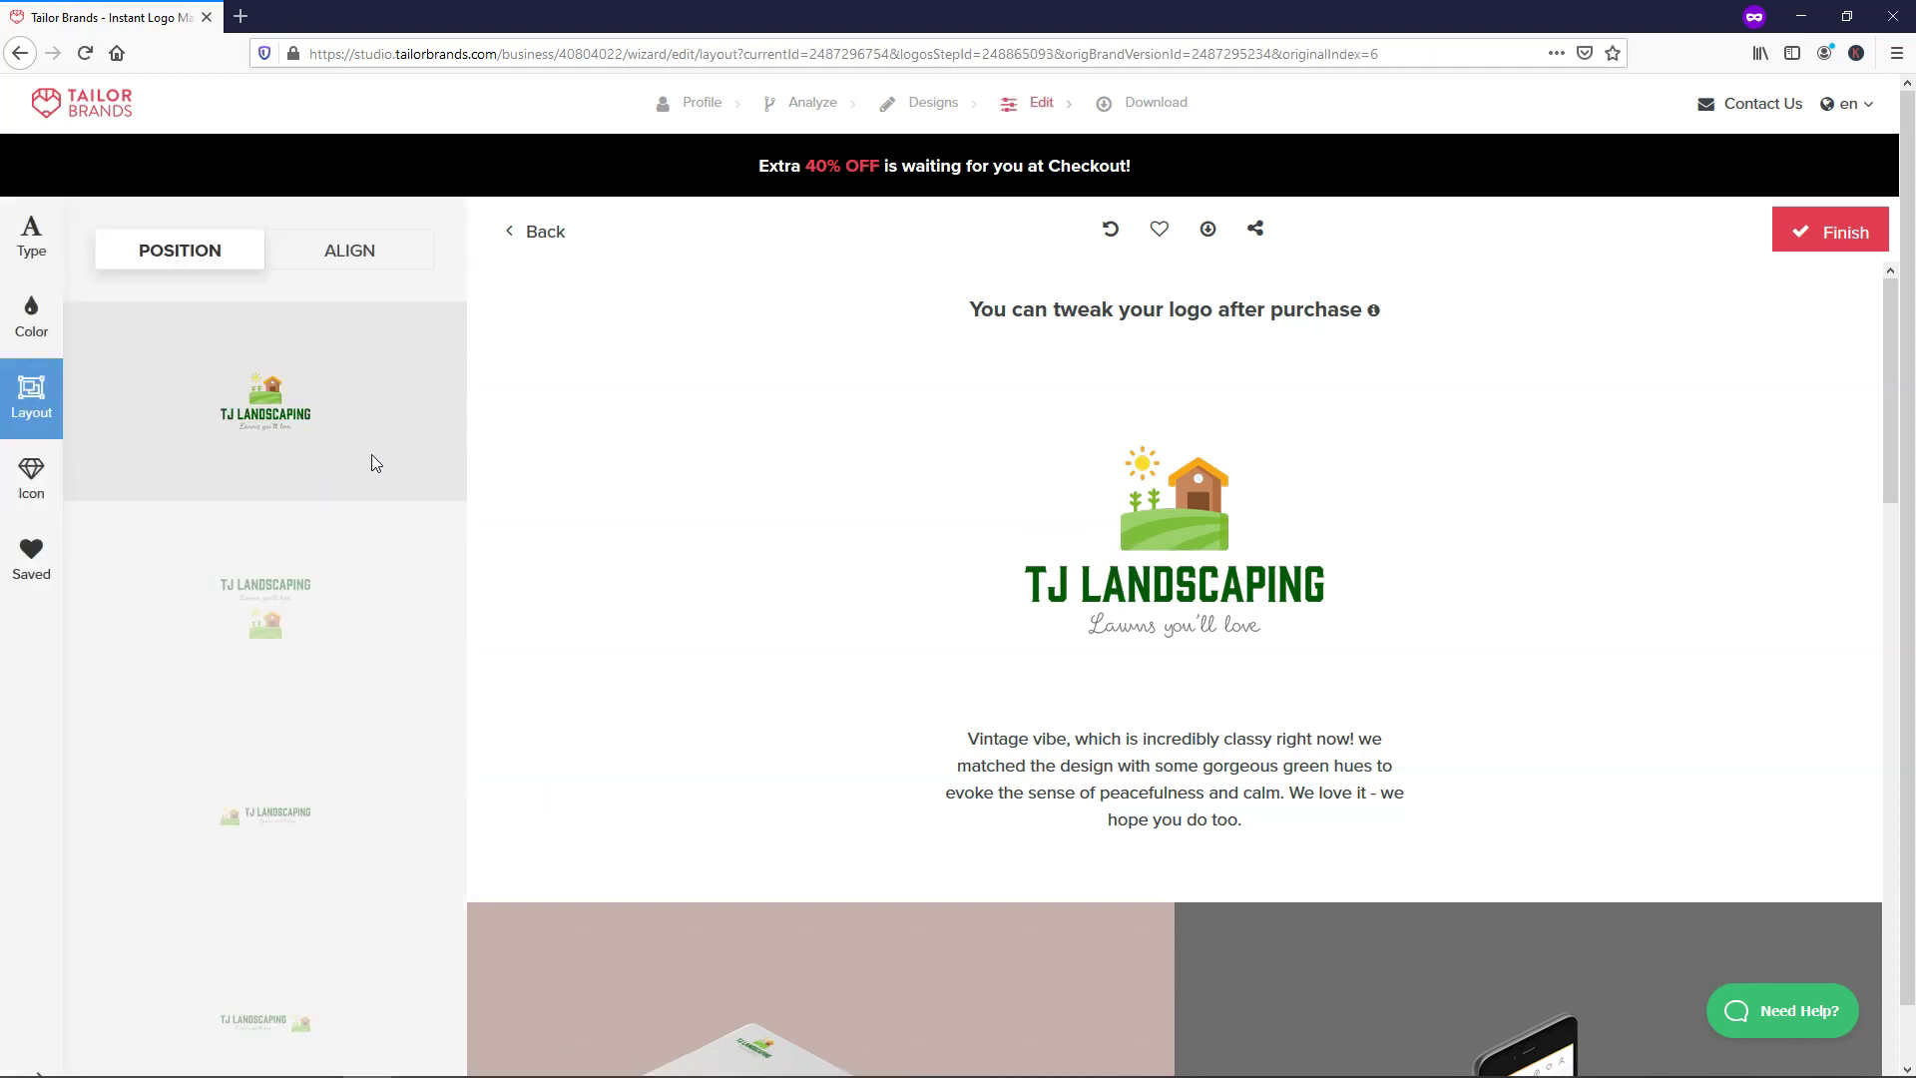
{"action": "scroll", "coordinate": [371, 453], "scroll_direction": "down", "scroll_amount": 1}
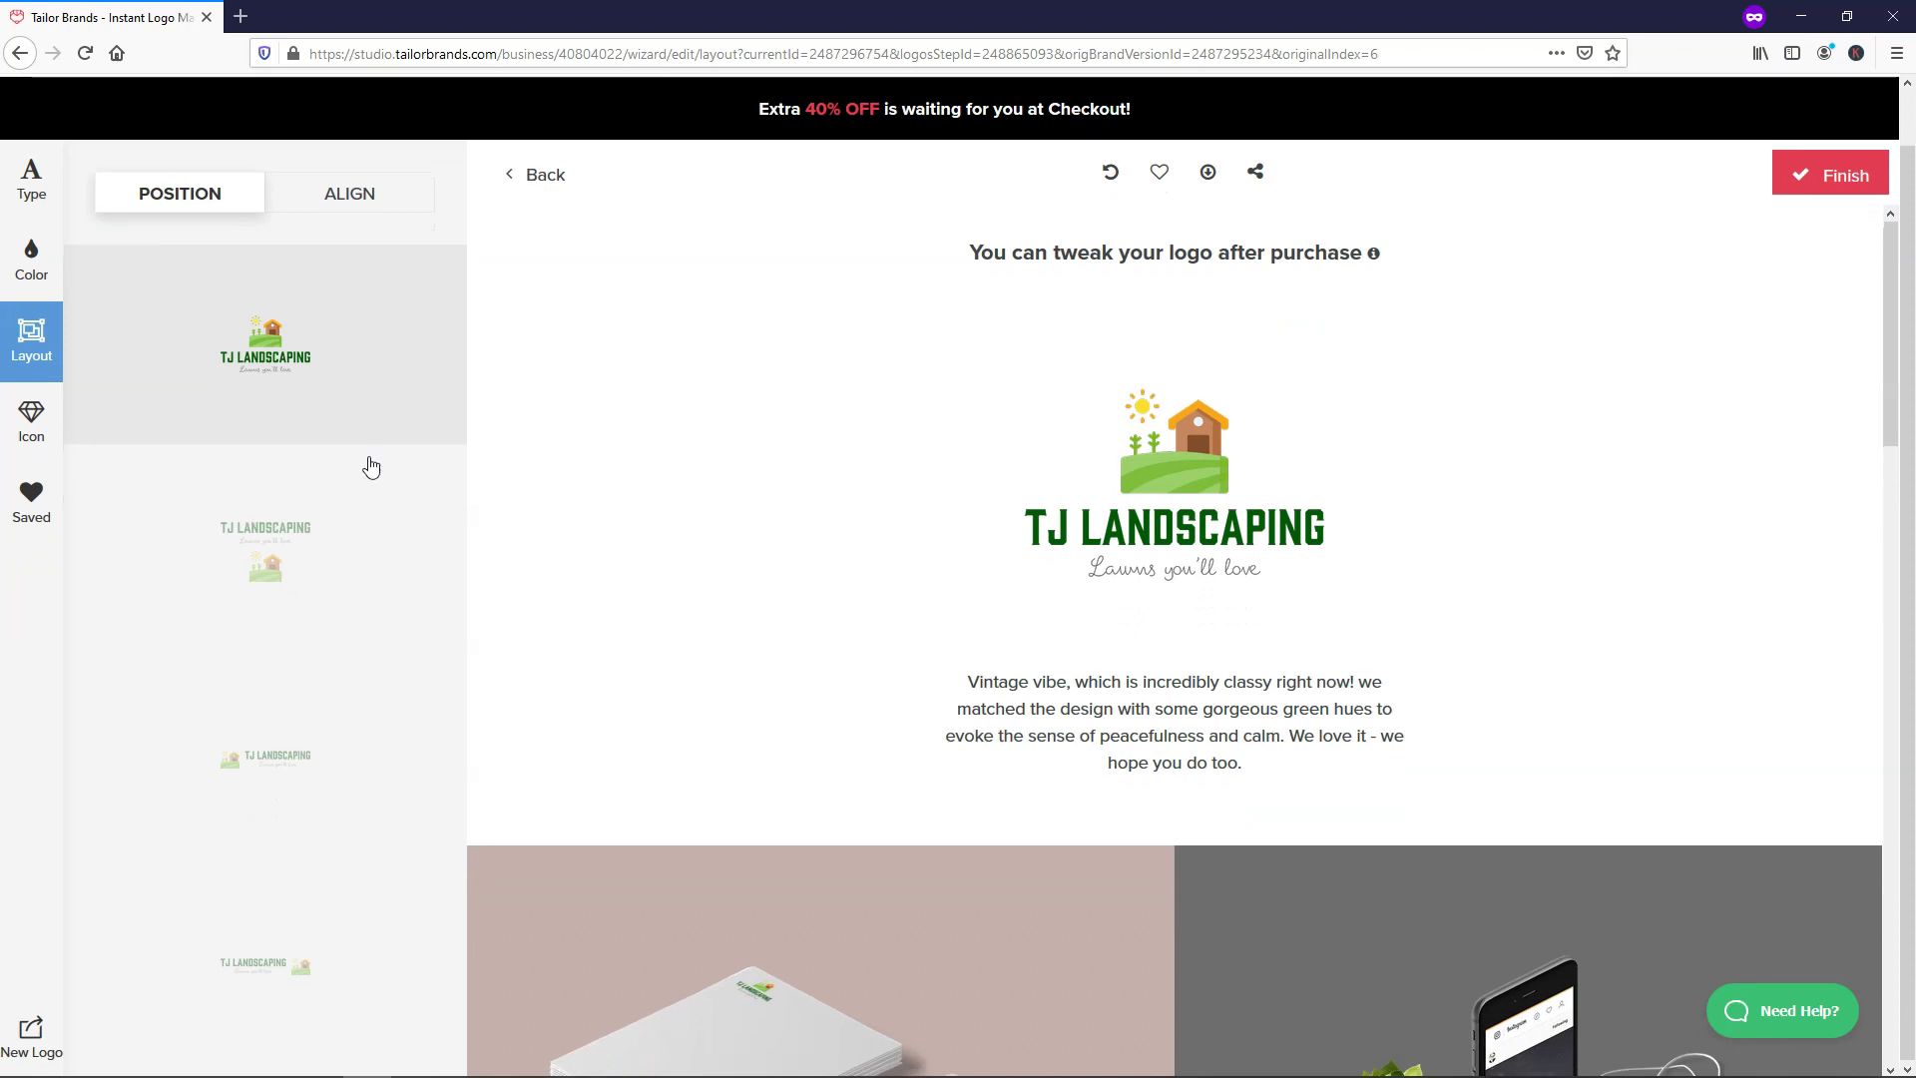
{"action": "left_click", "coordinate": [355, 773]}
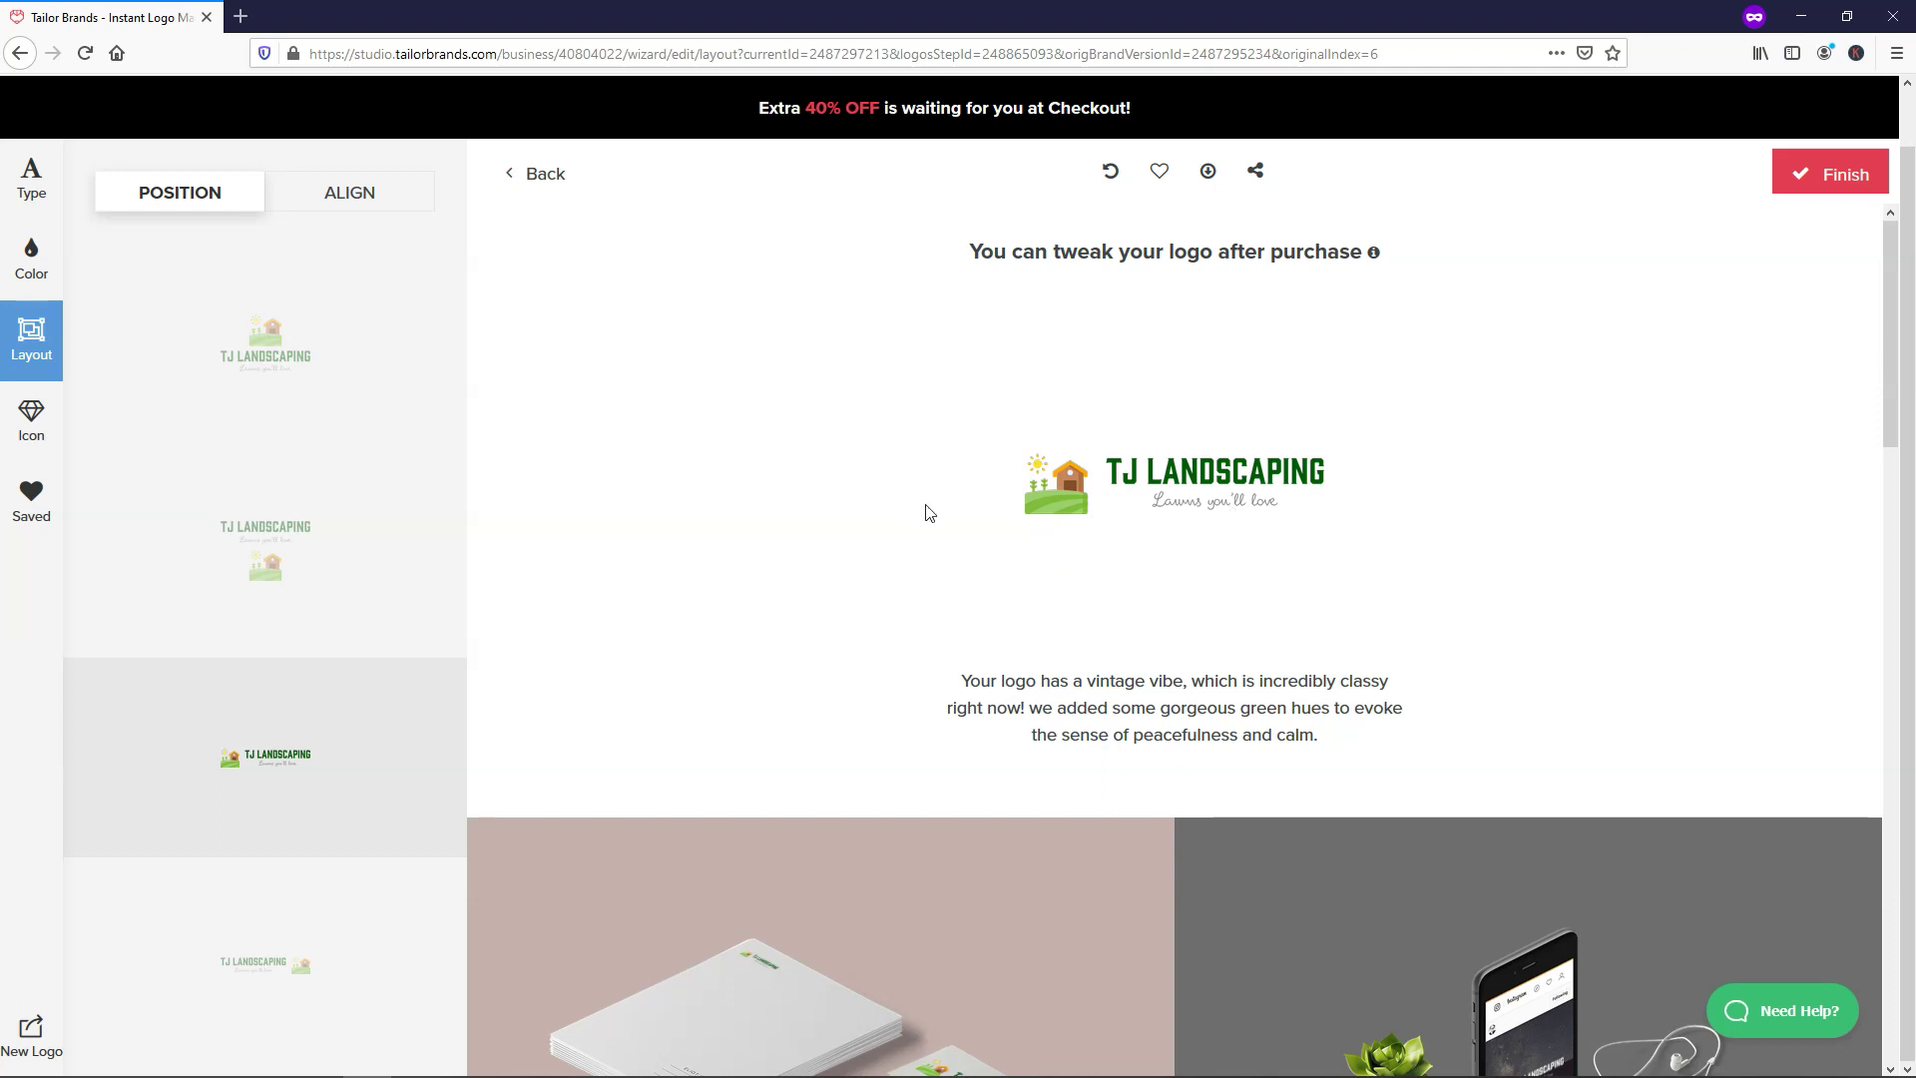
{"action": "left_click", "coordinate": [373, 361]}
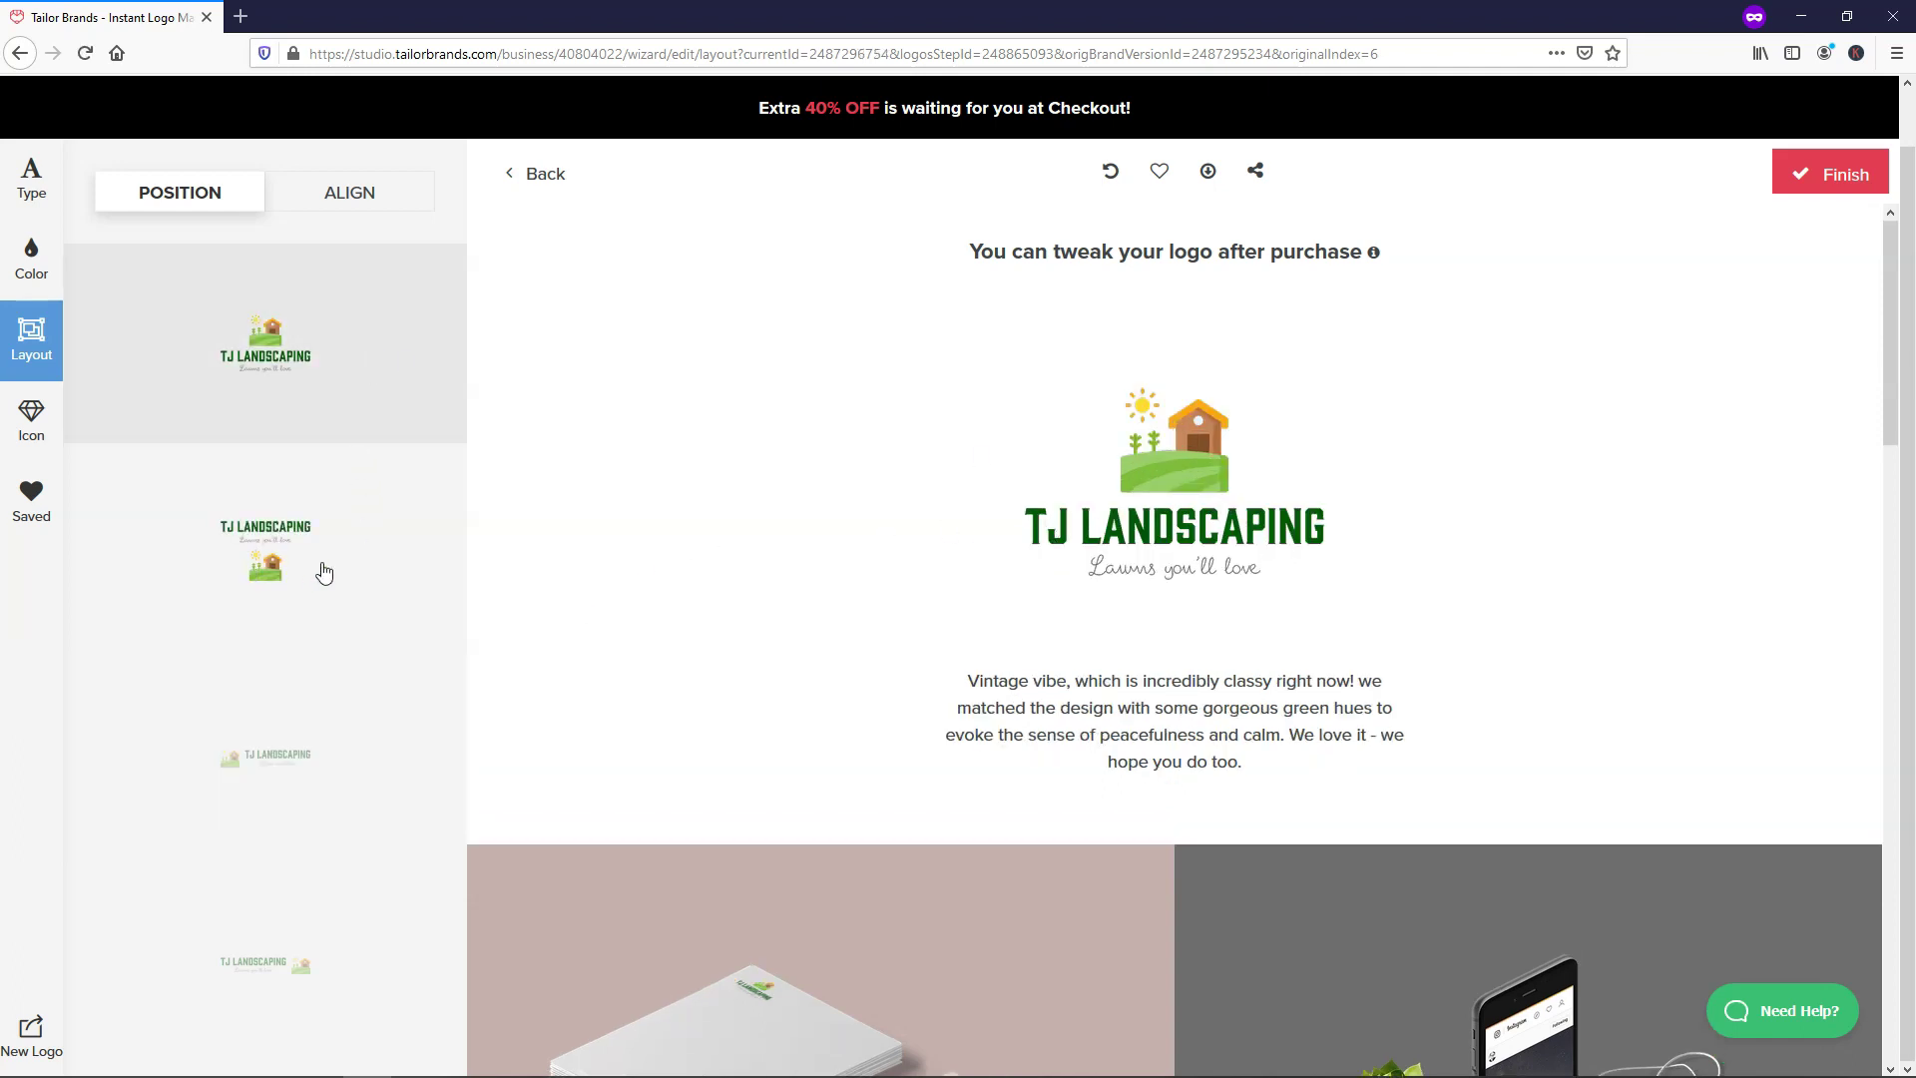
{"action": "left_click", "coordinate": [385, 974]}
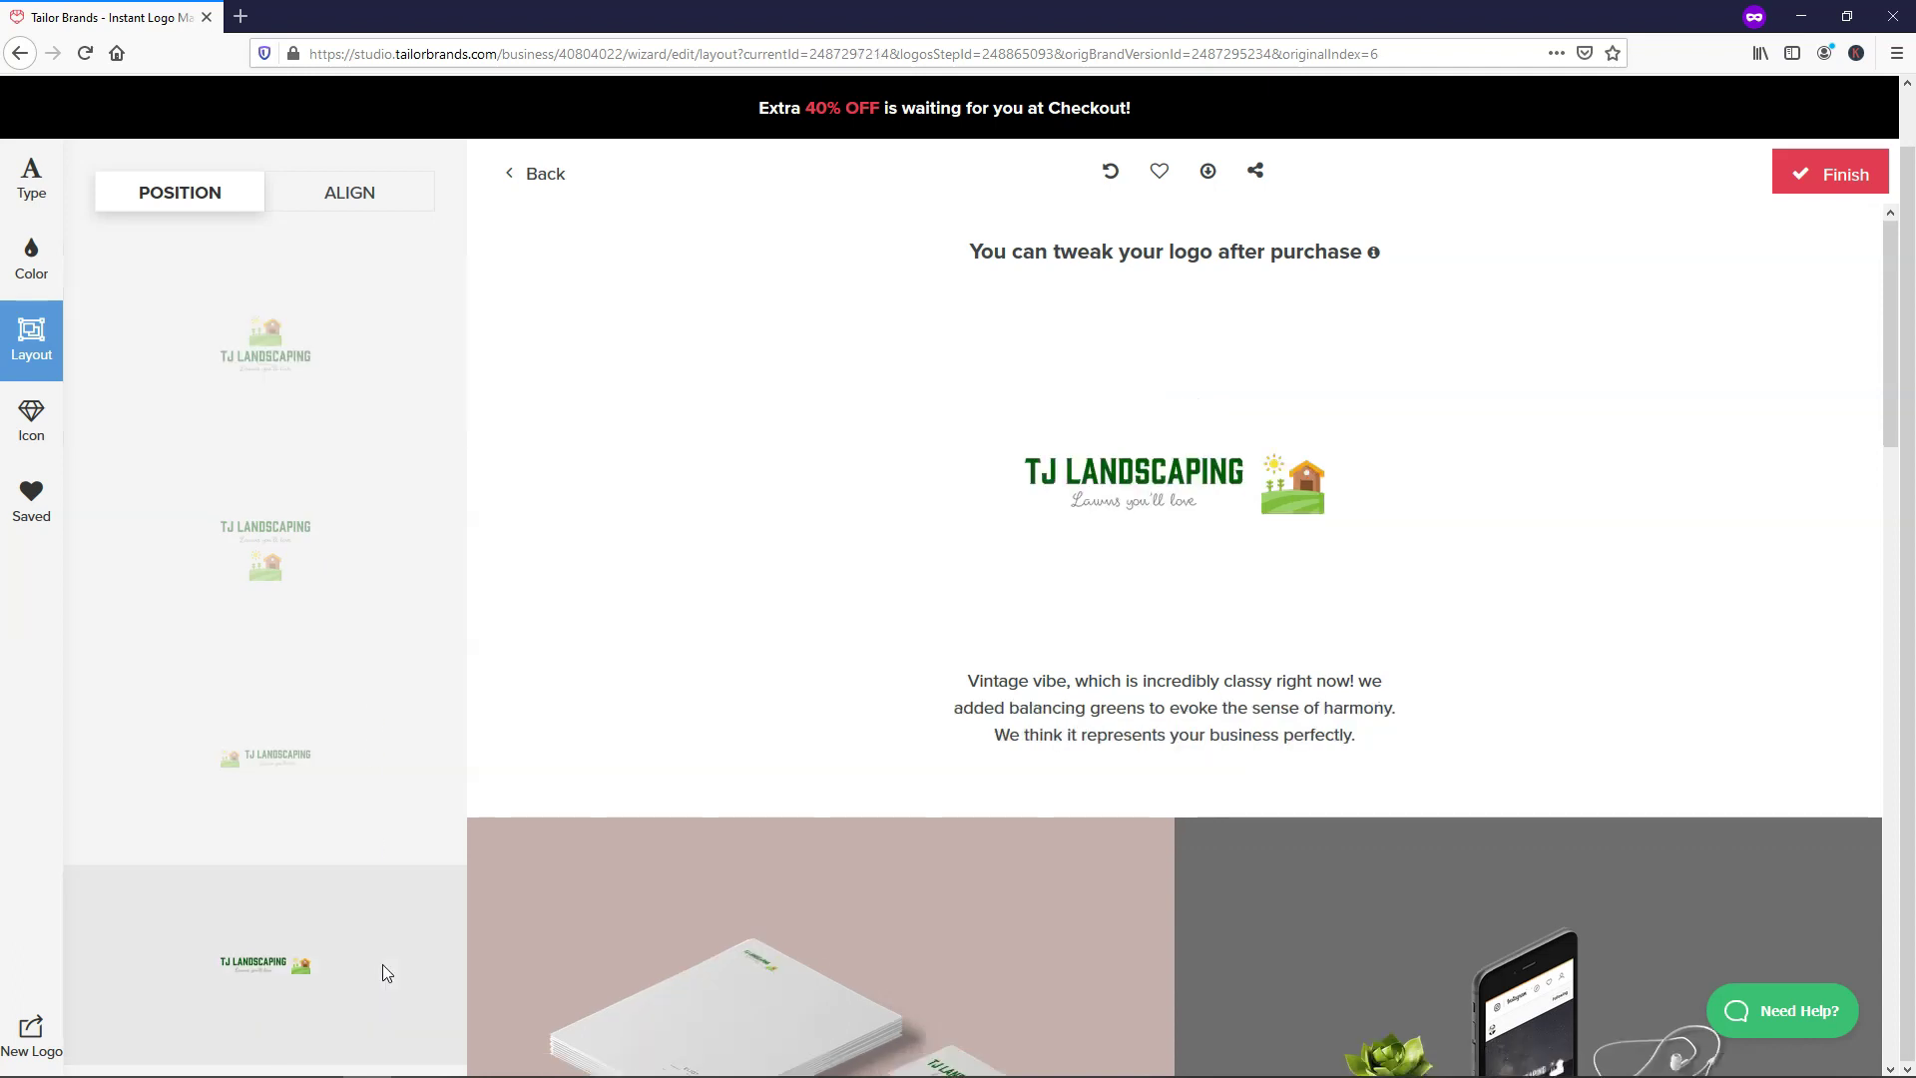
{"action": "left_click", "coordinate": [376, 776]}
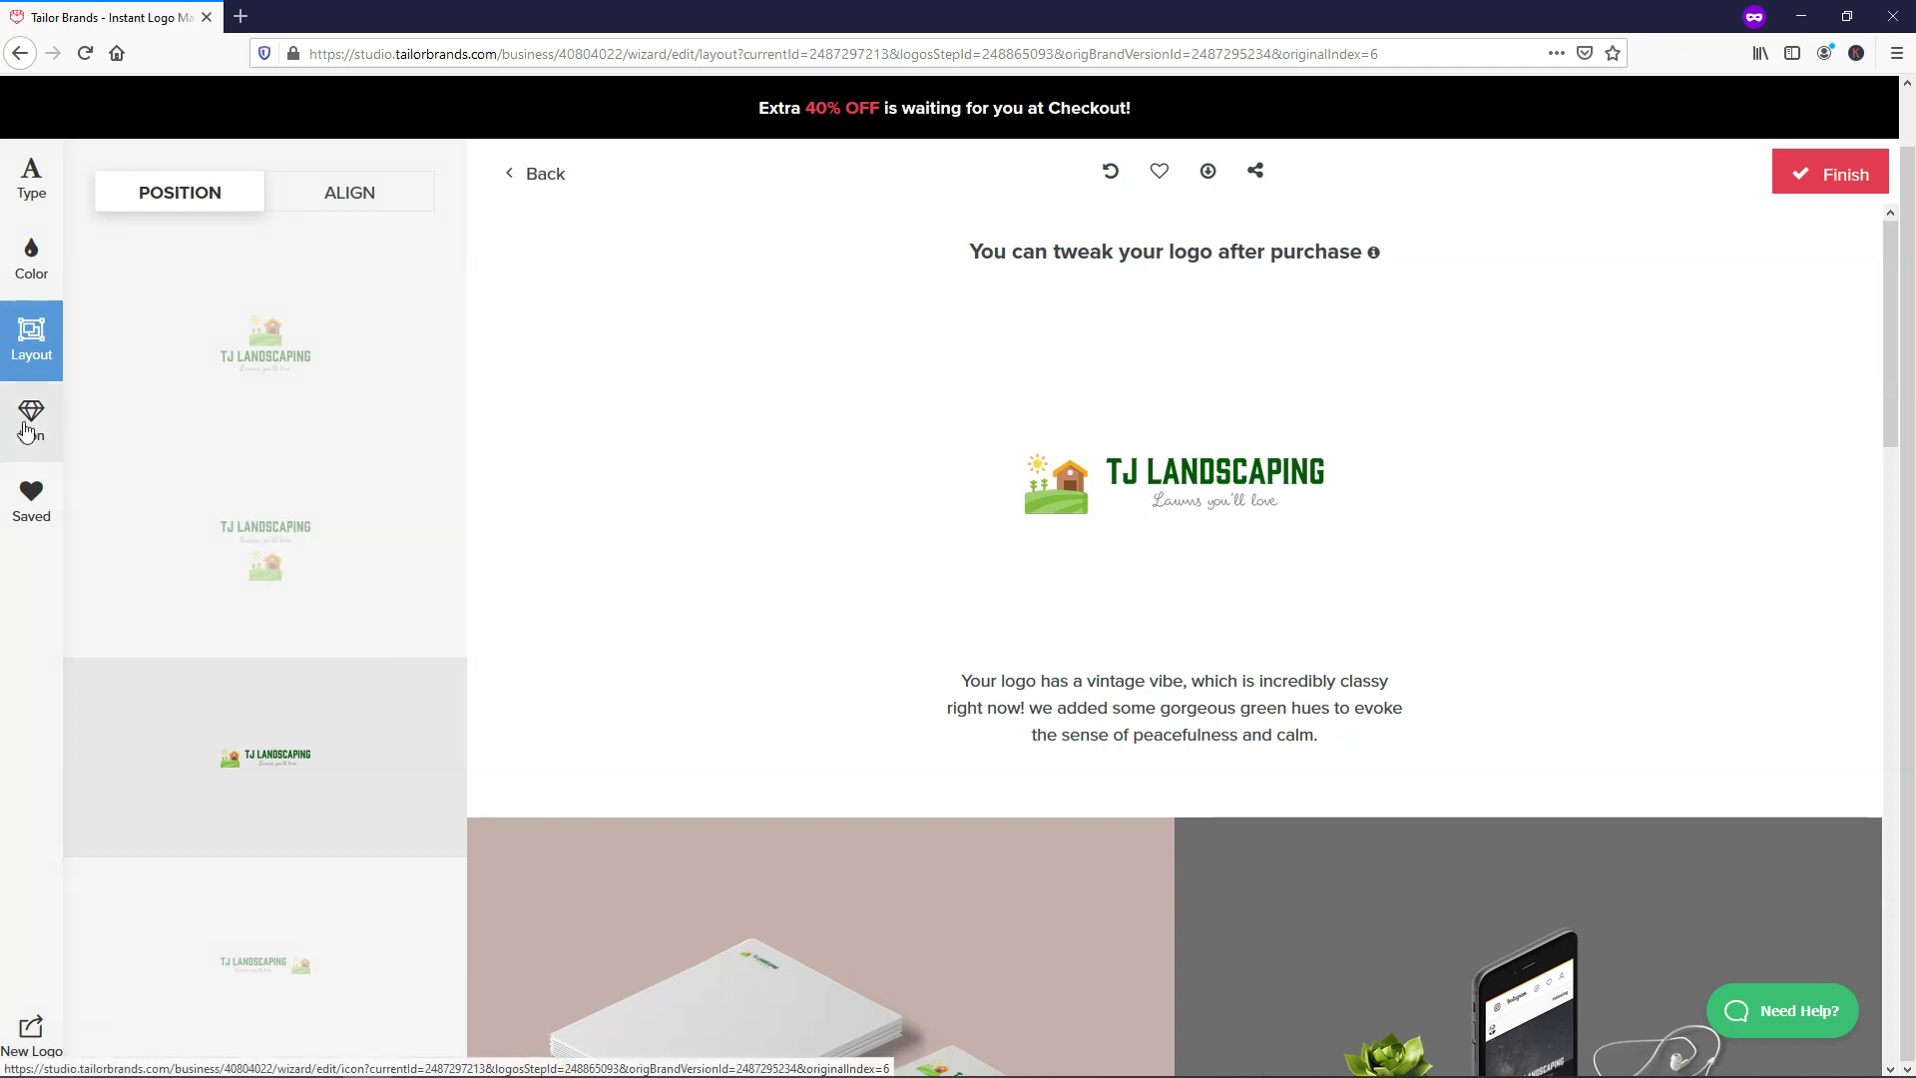
{"action": "left_click", "coordinate": [26, 501]}
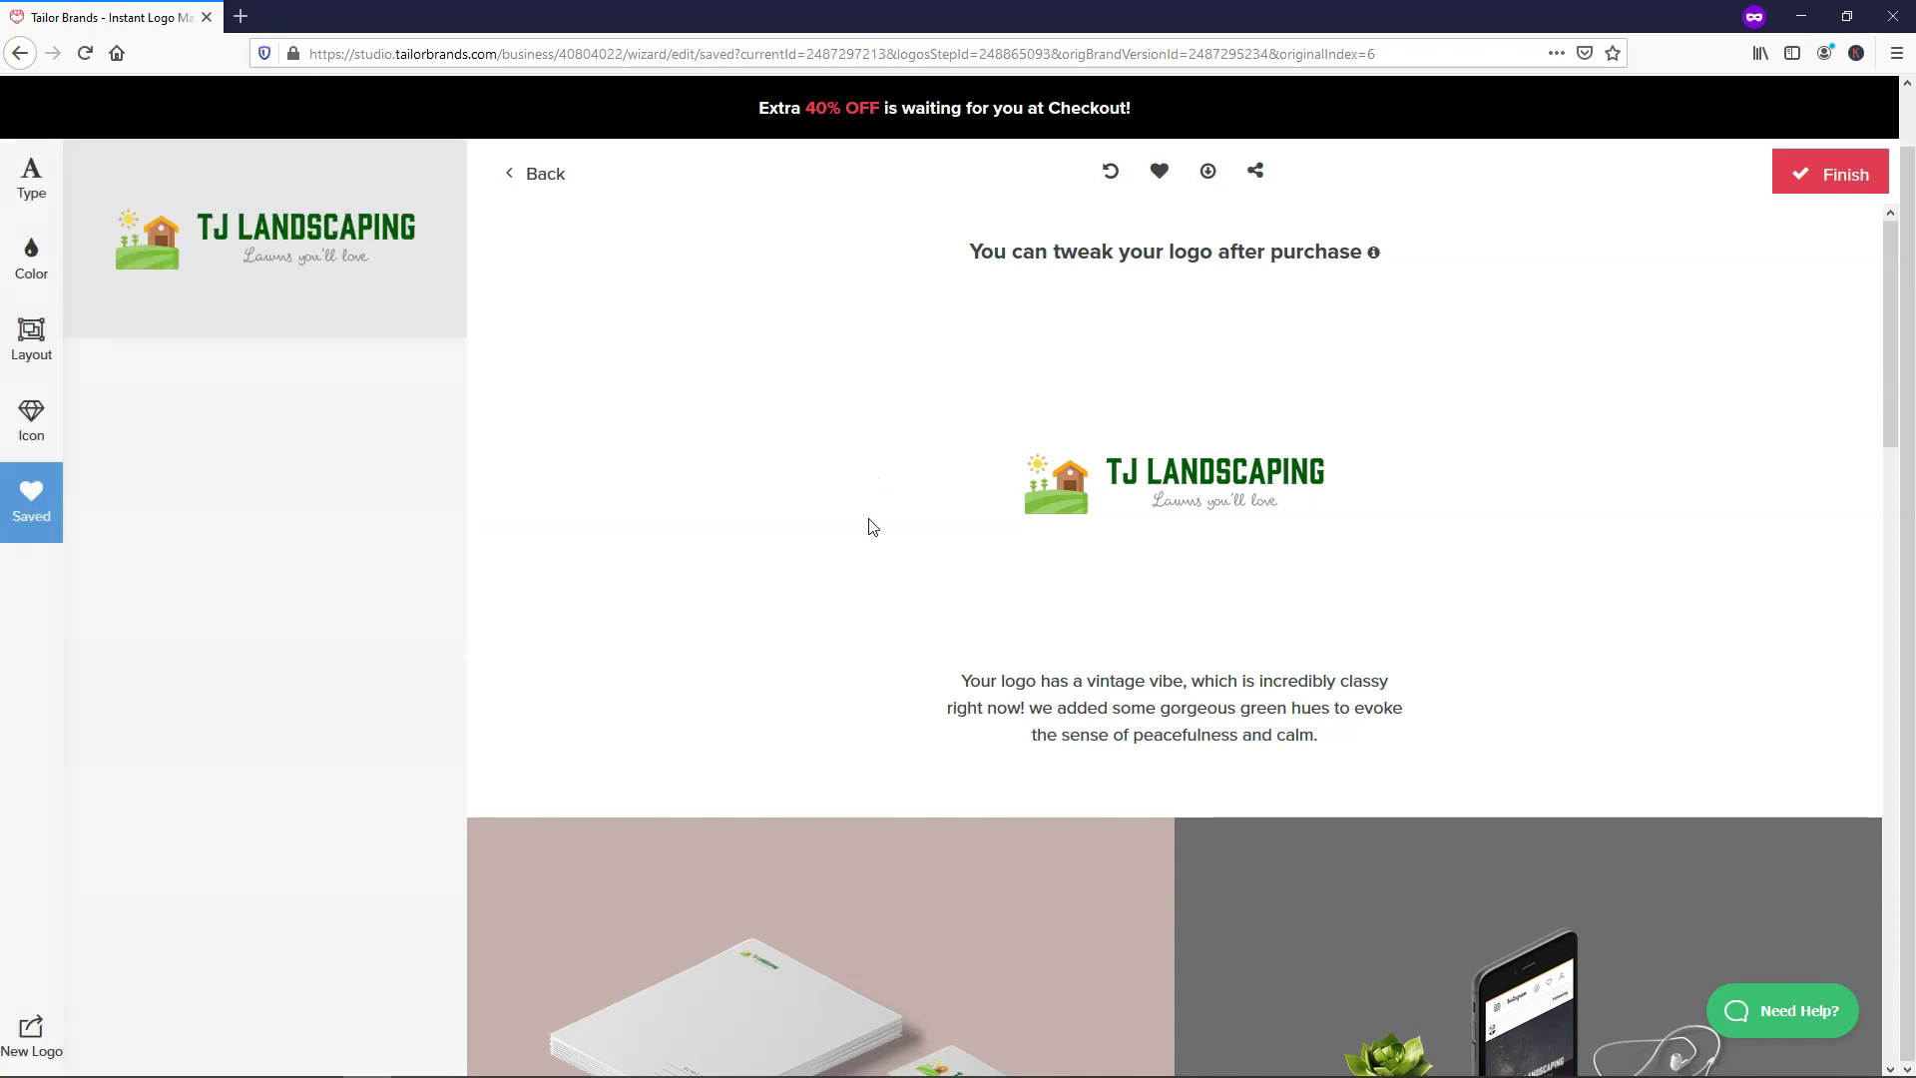
Switch the 'Lawns You'll Love' tagline to a bold, condensed sans-serif font
{"action": "left_click", "coordinate": [32, 189]}
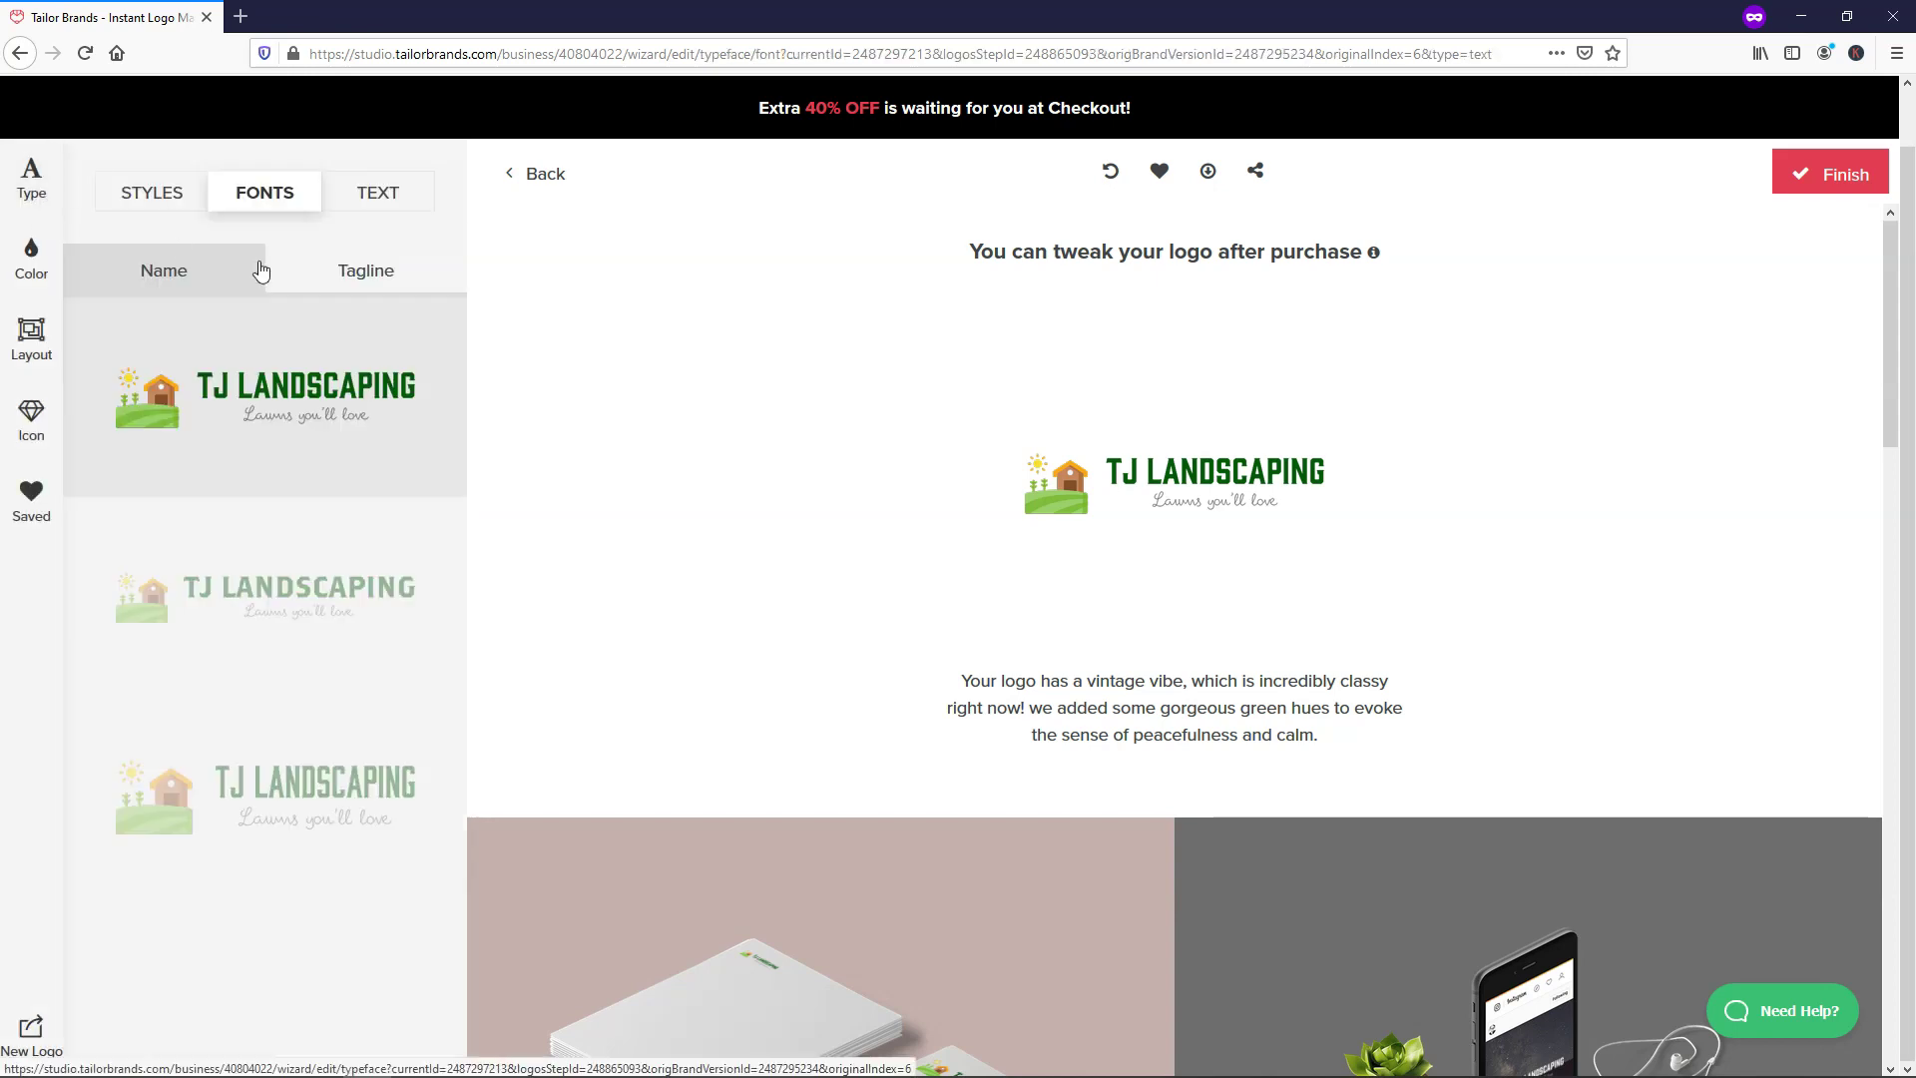
{"action": "left_click", "coordinate": [361, 276]}
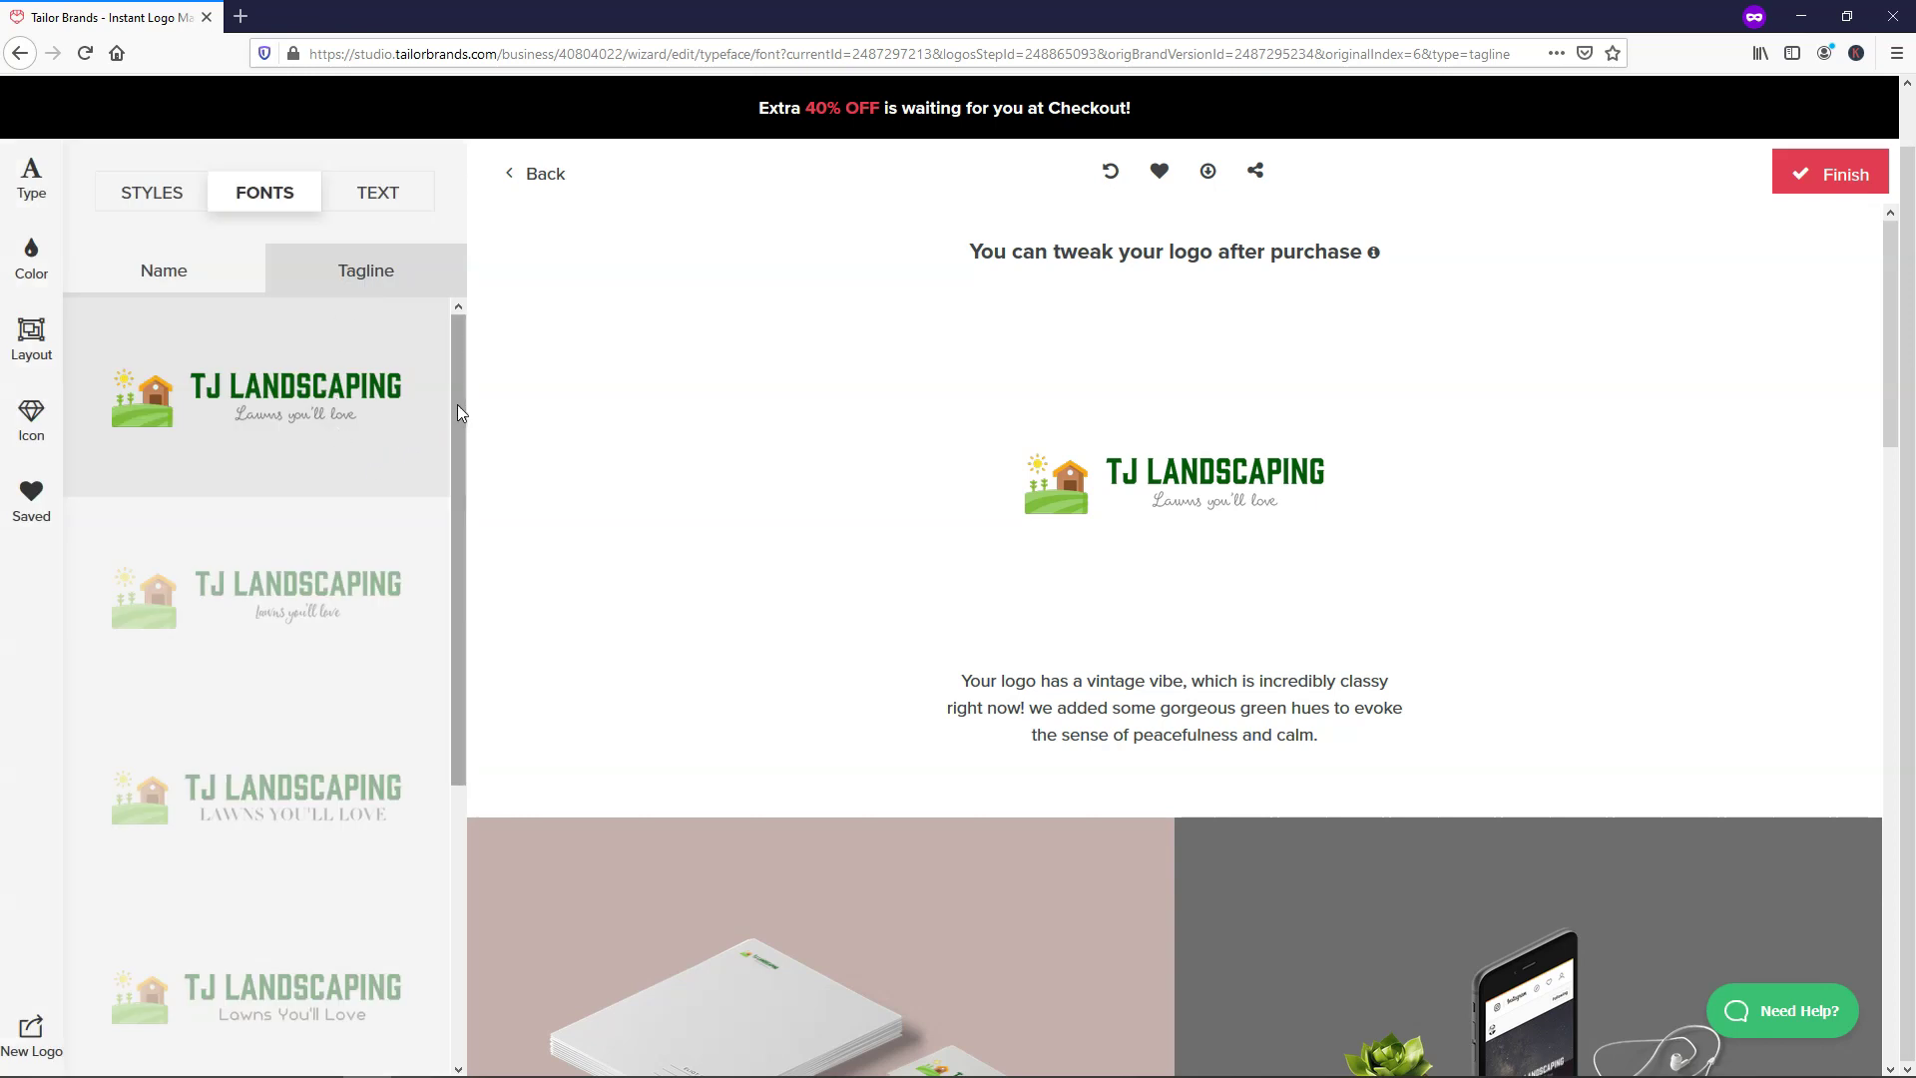
{"action": "left_click_drag", "start_coordinate": [458, 404], "coordinate": [447, 614]}
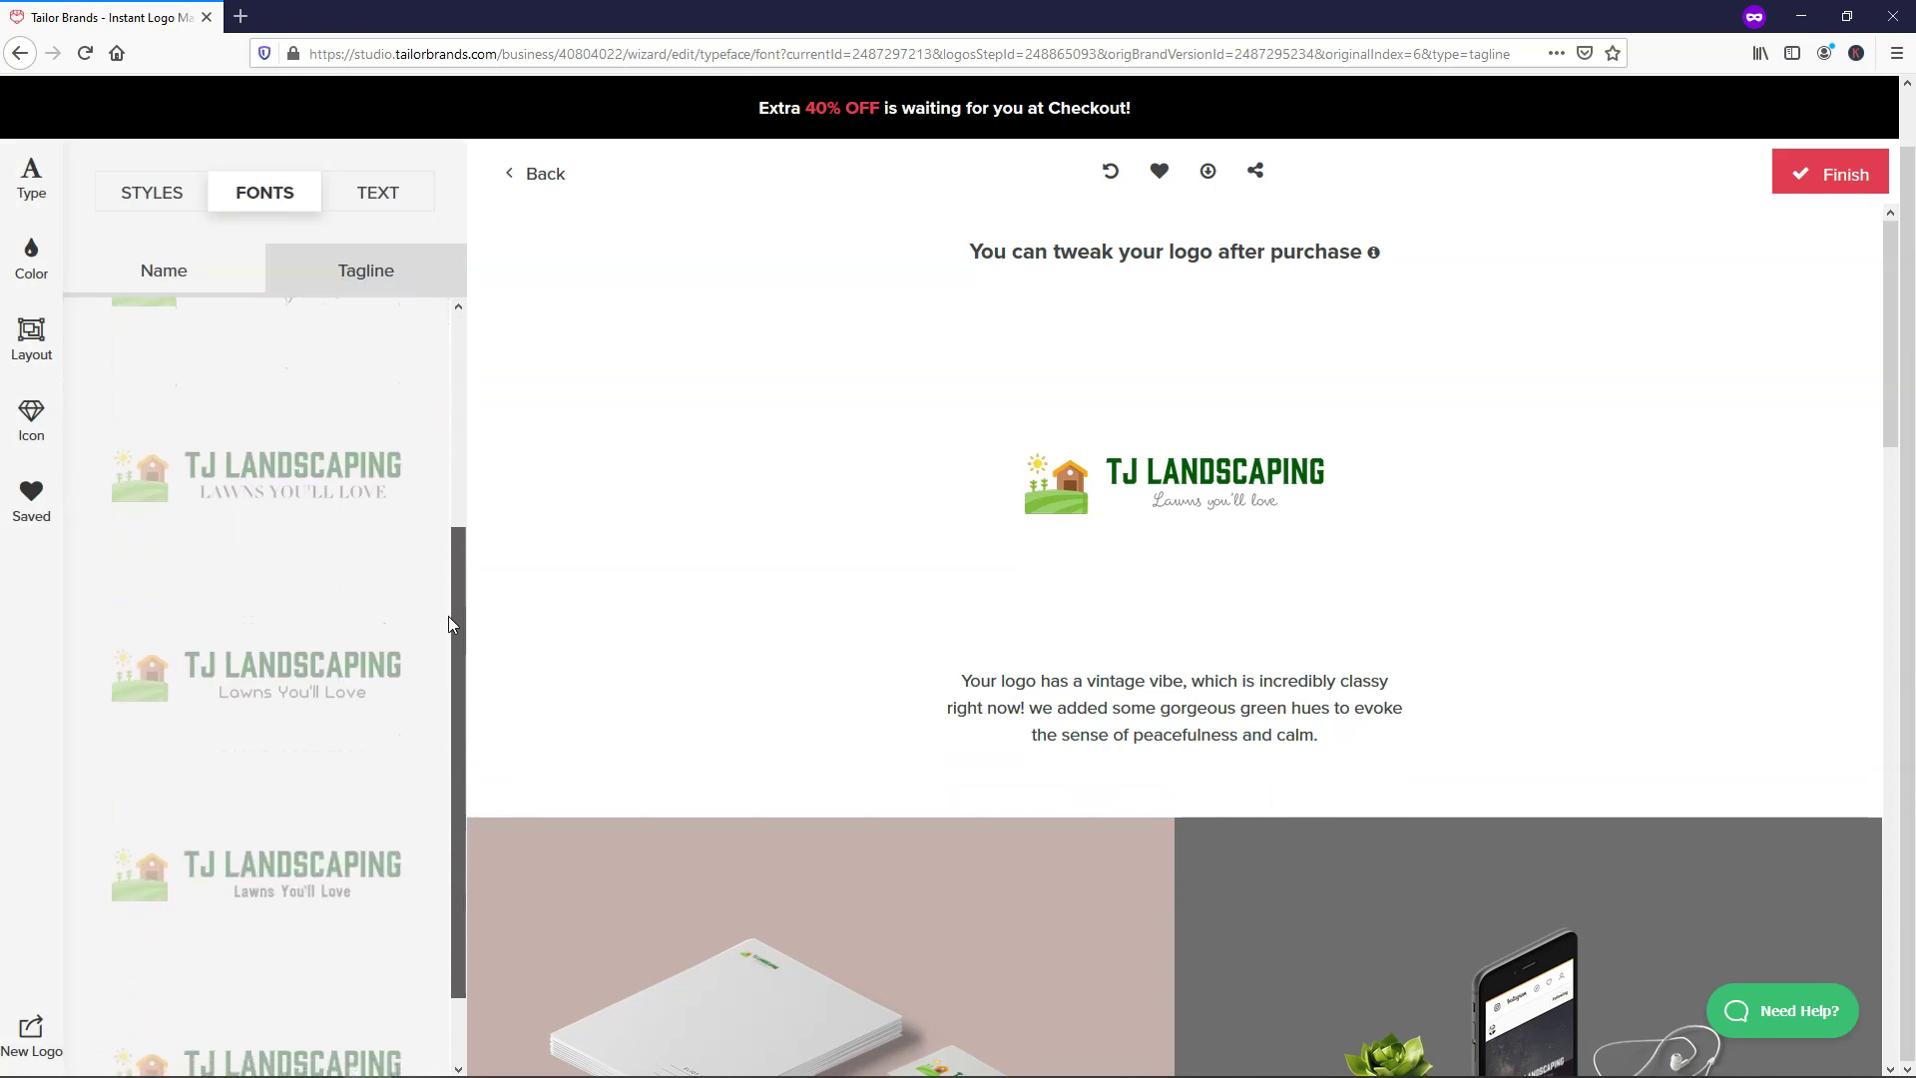
{"action": "left_click", "coordinate": [324, 696]}
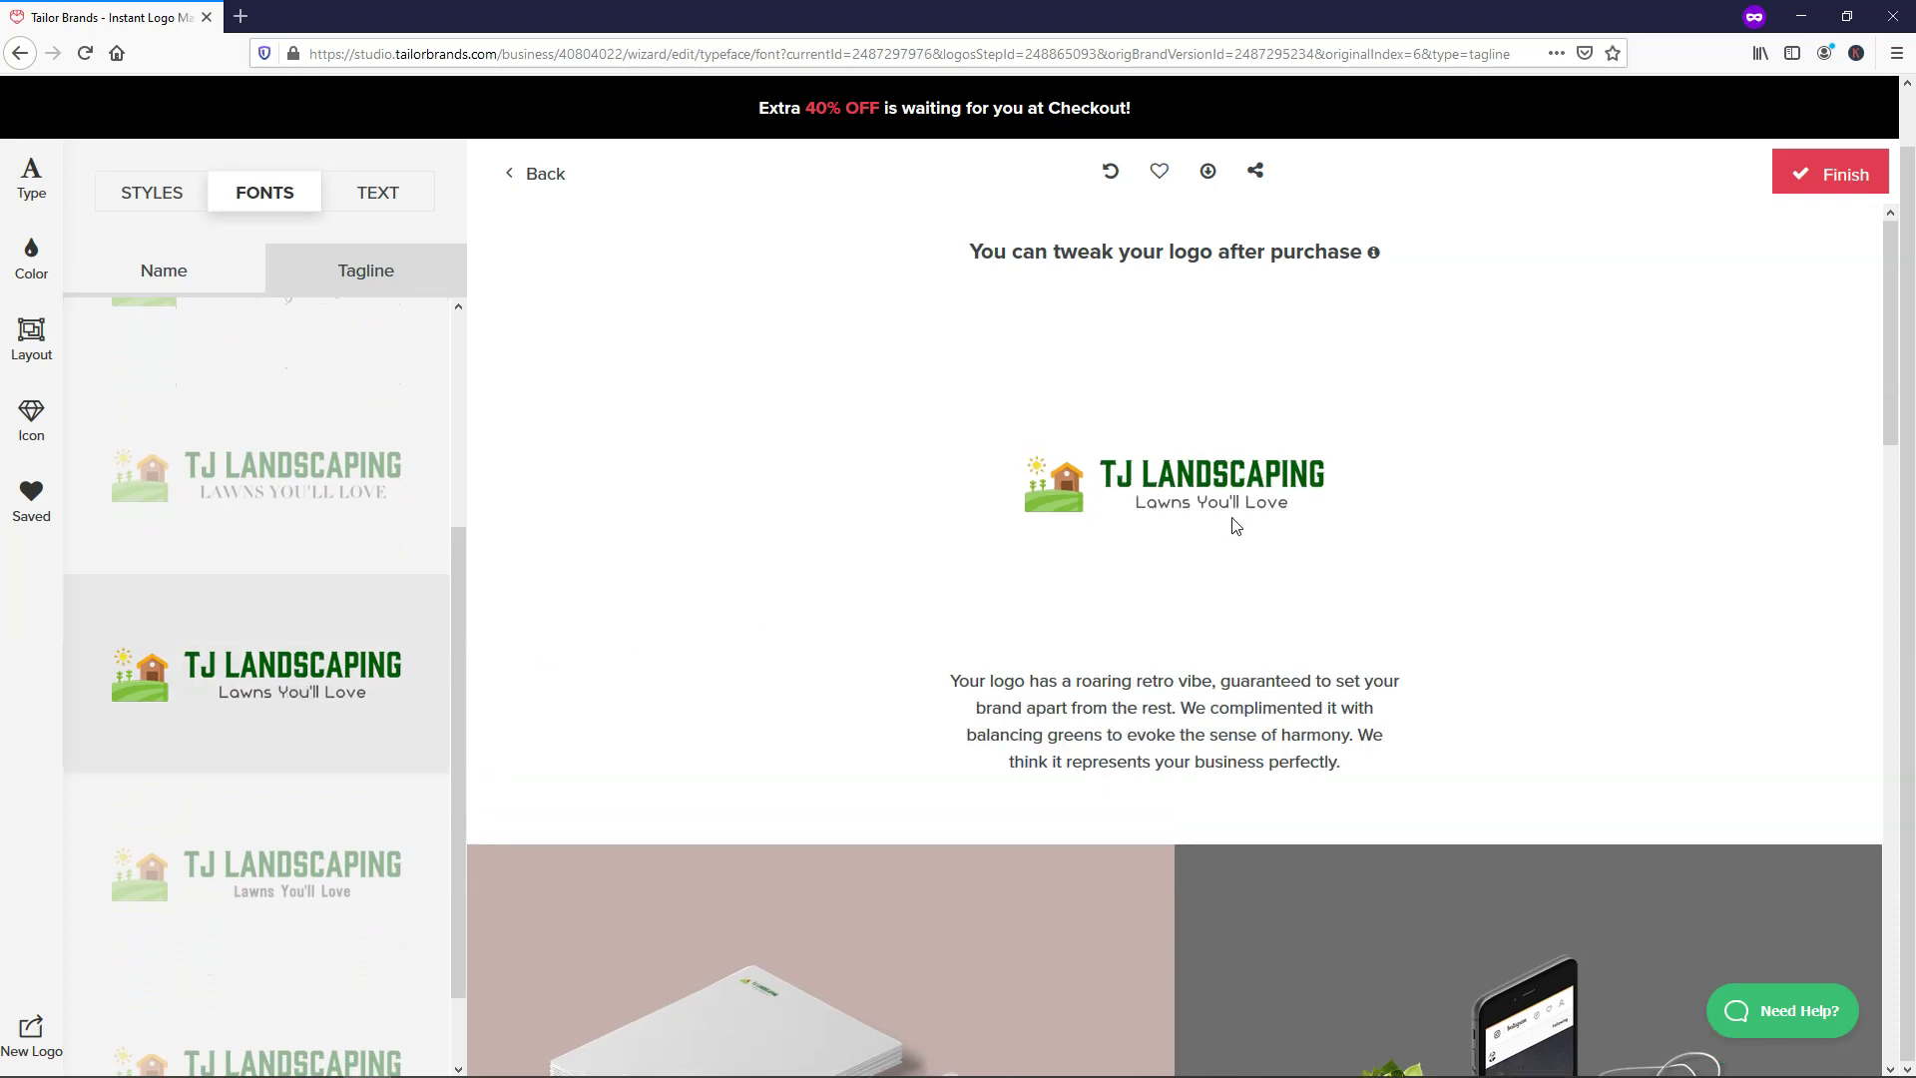
{"action": "scroll", "coordinate": [282, 621], "scroll_direction": "down", "scroll_amount": 2}
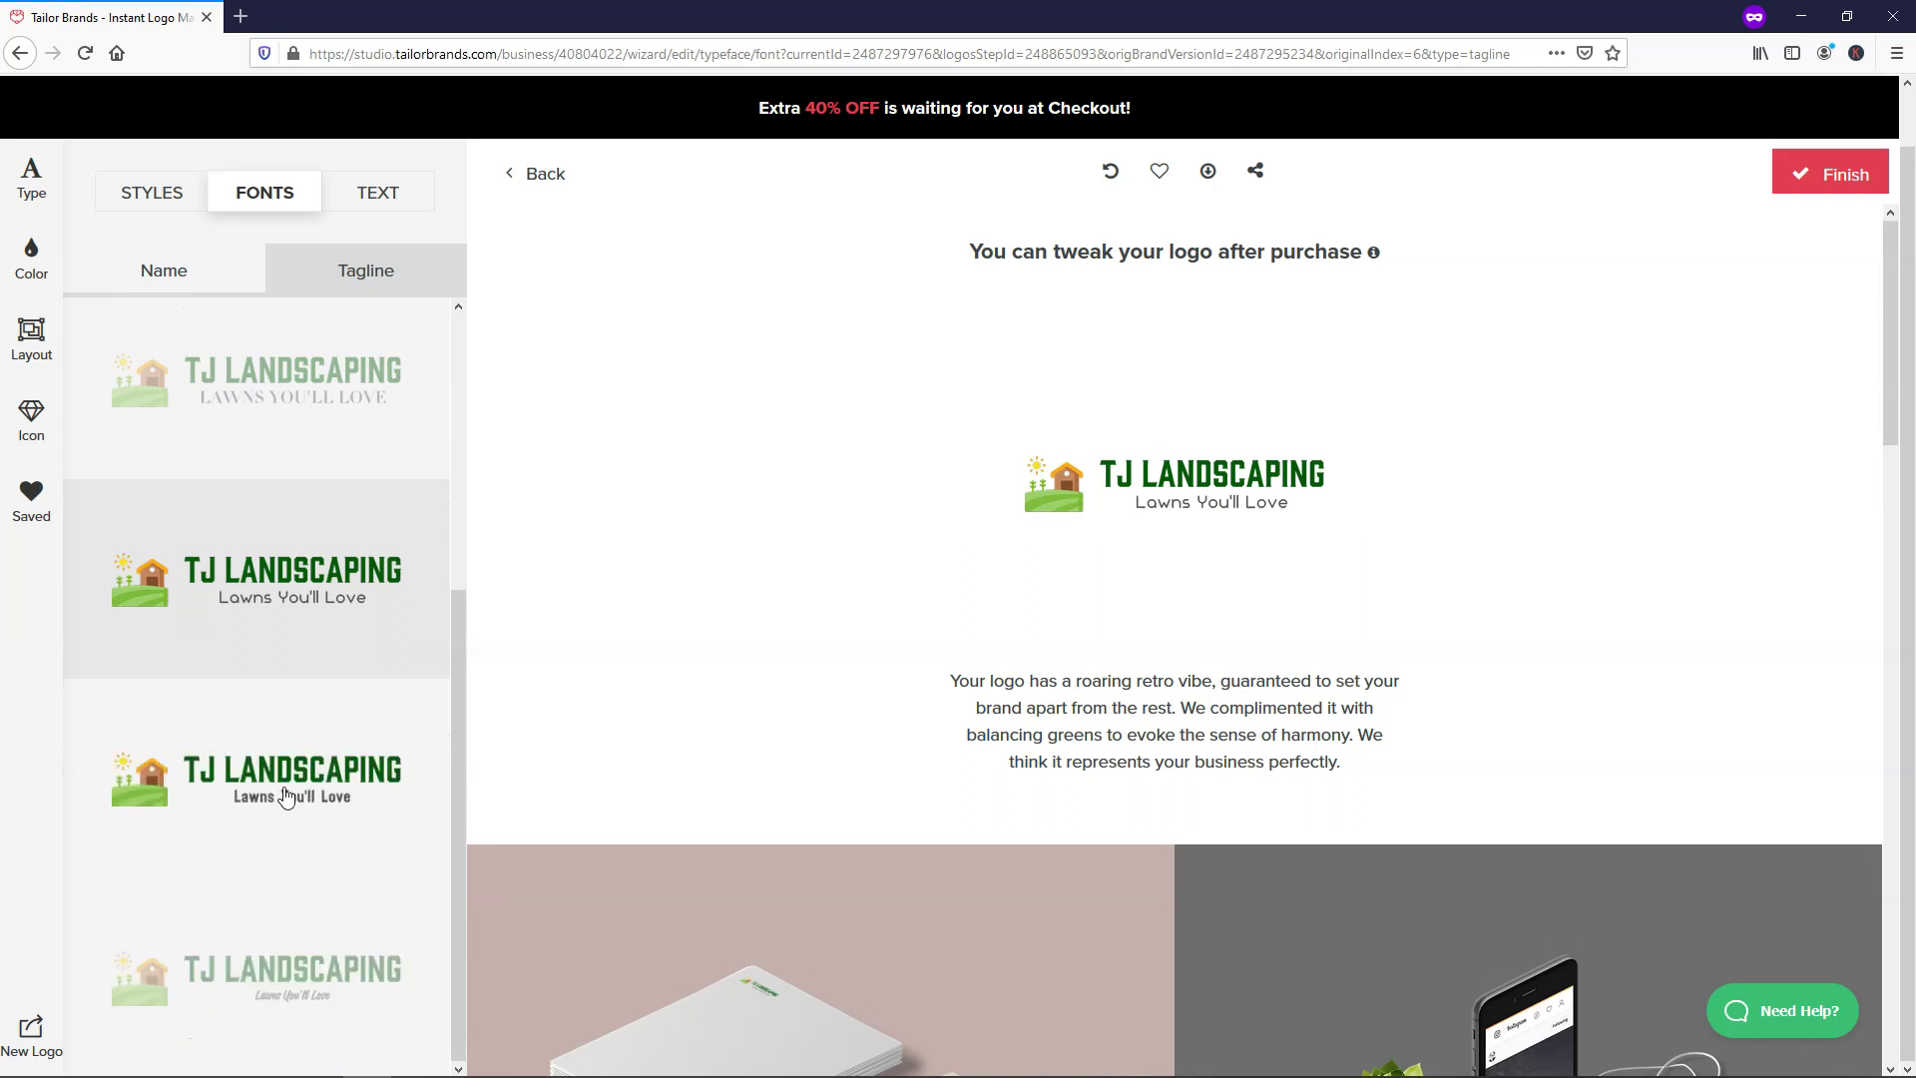
{"action": "left_click", "coordinate": [324, 774]}
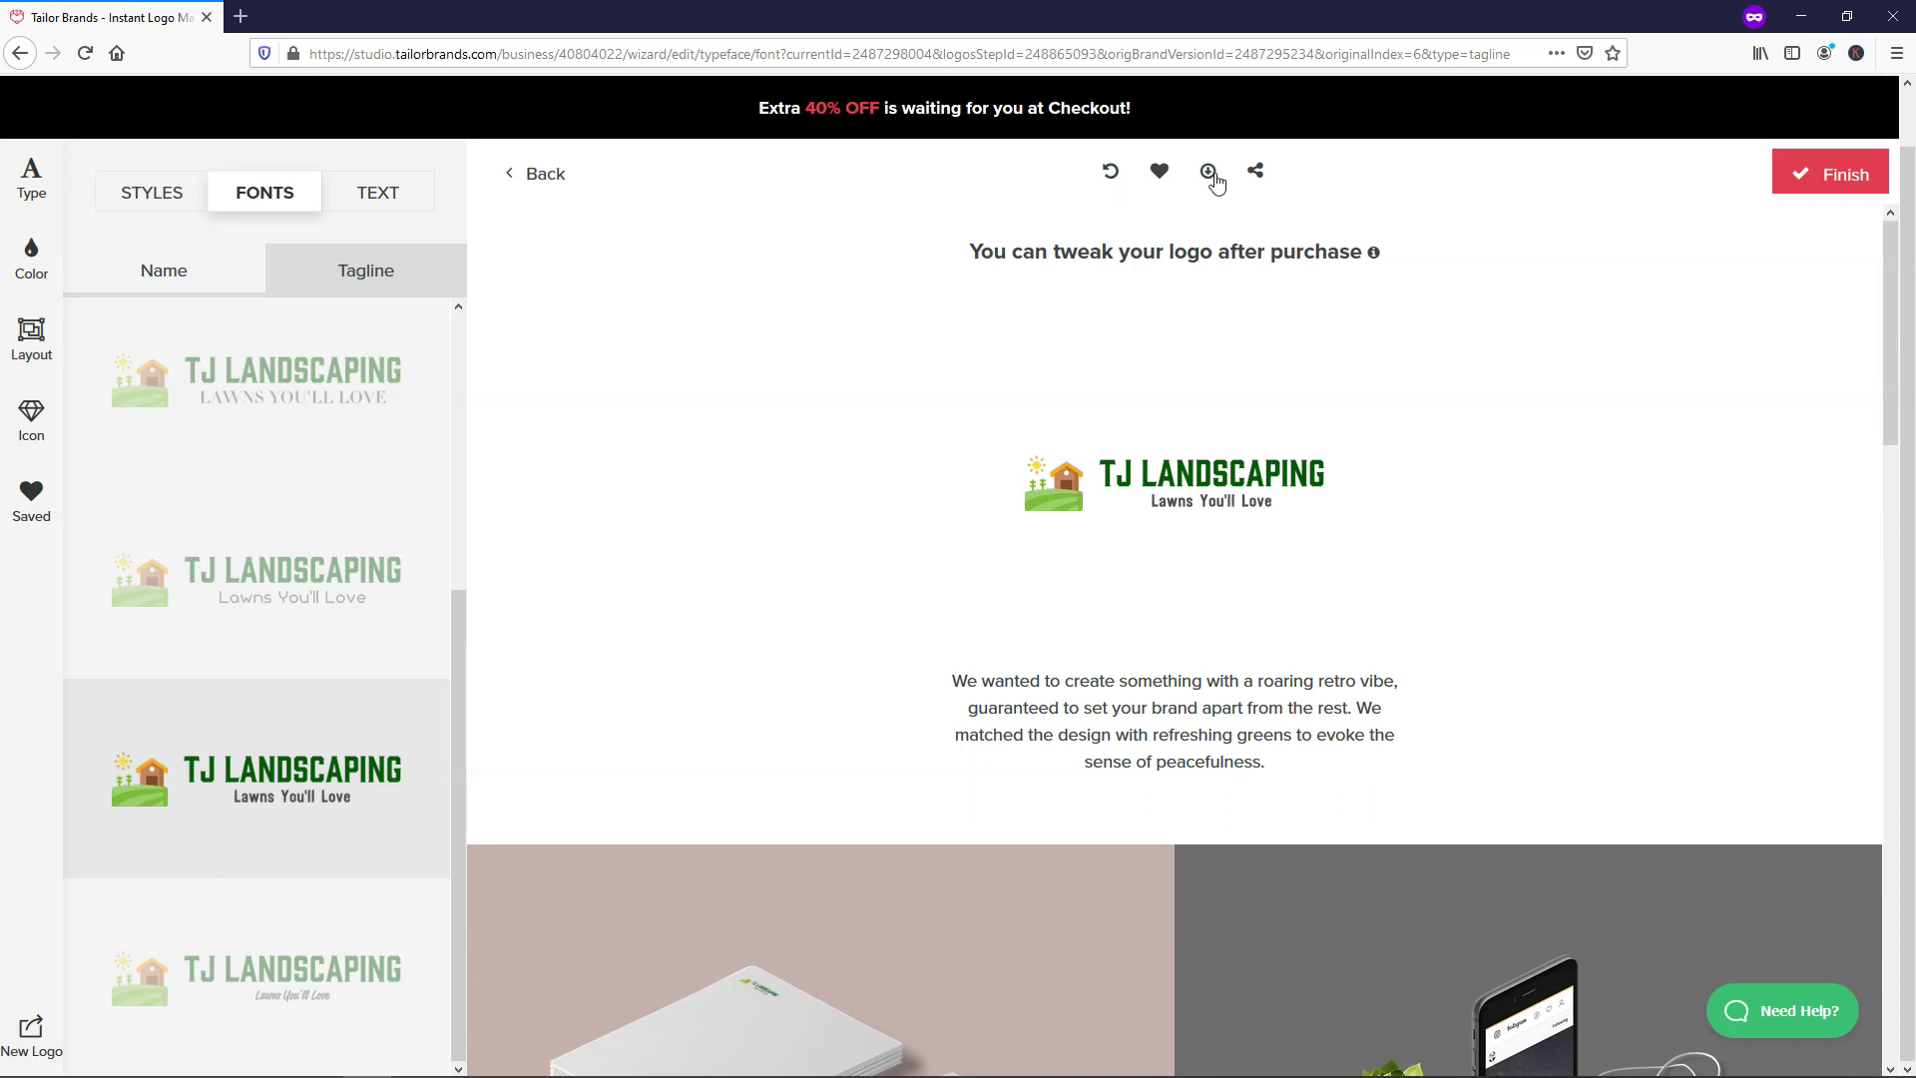
Finish the logo and compare plan prices, ending on 2 Years: Basic $2.5, Standard $4.99, Premium $9.99
{"action": "left_click", "coordinate": [1845, 178]}
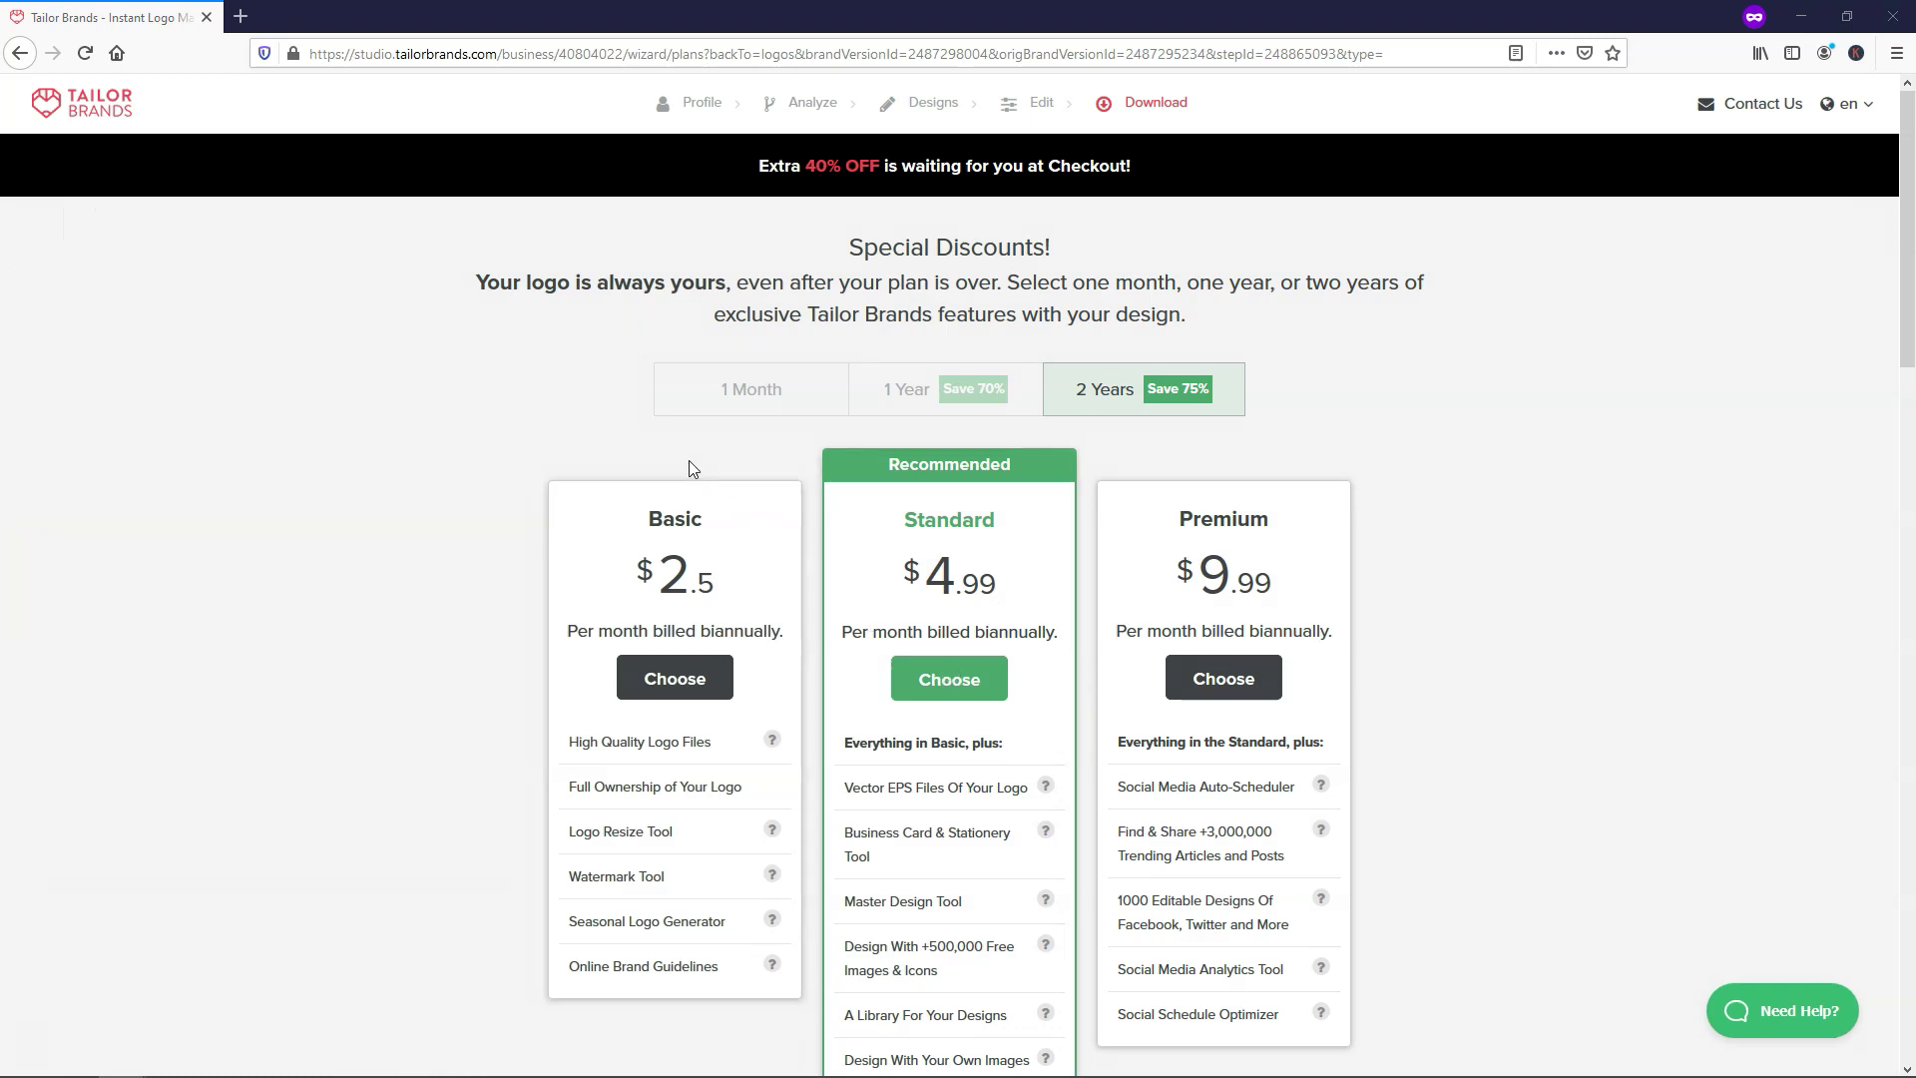
{"action": "left_click", "coordinate": [738, 399]}
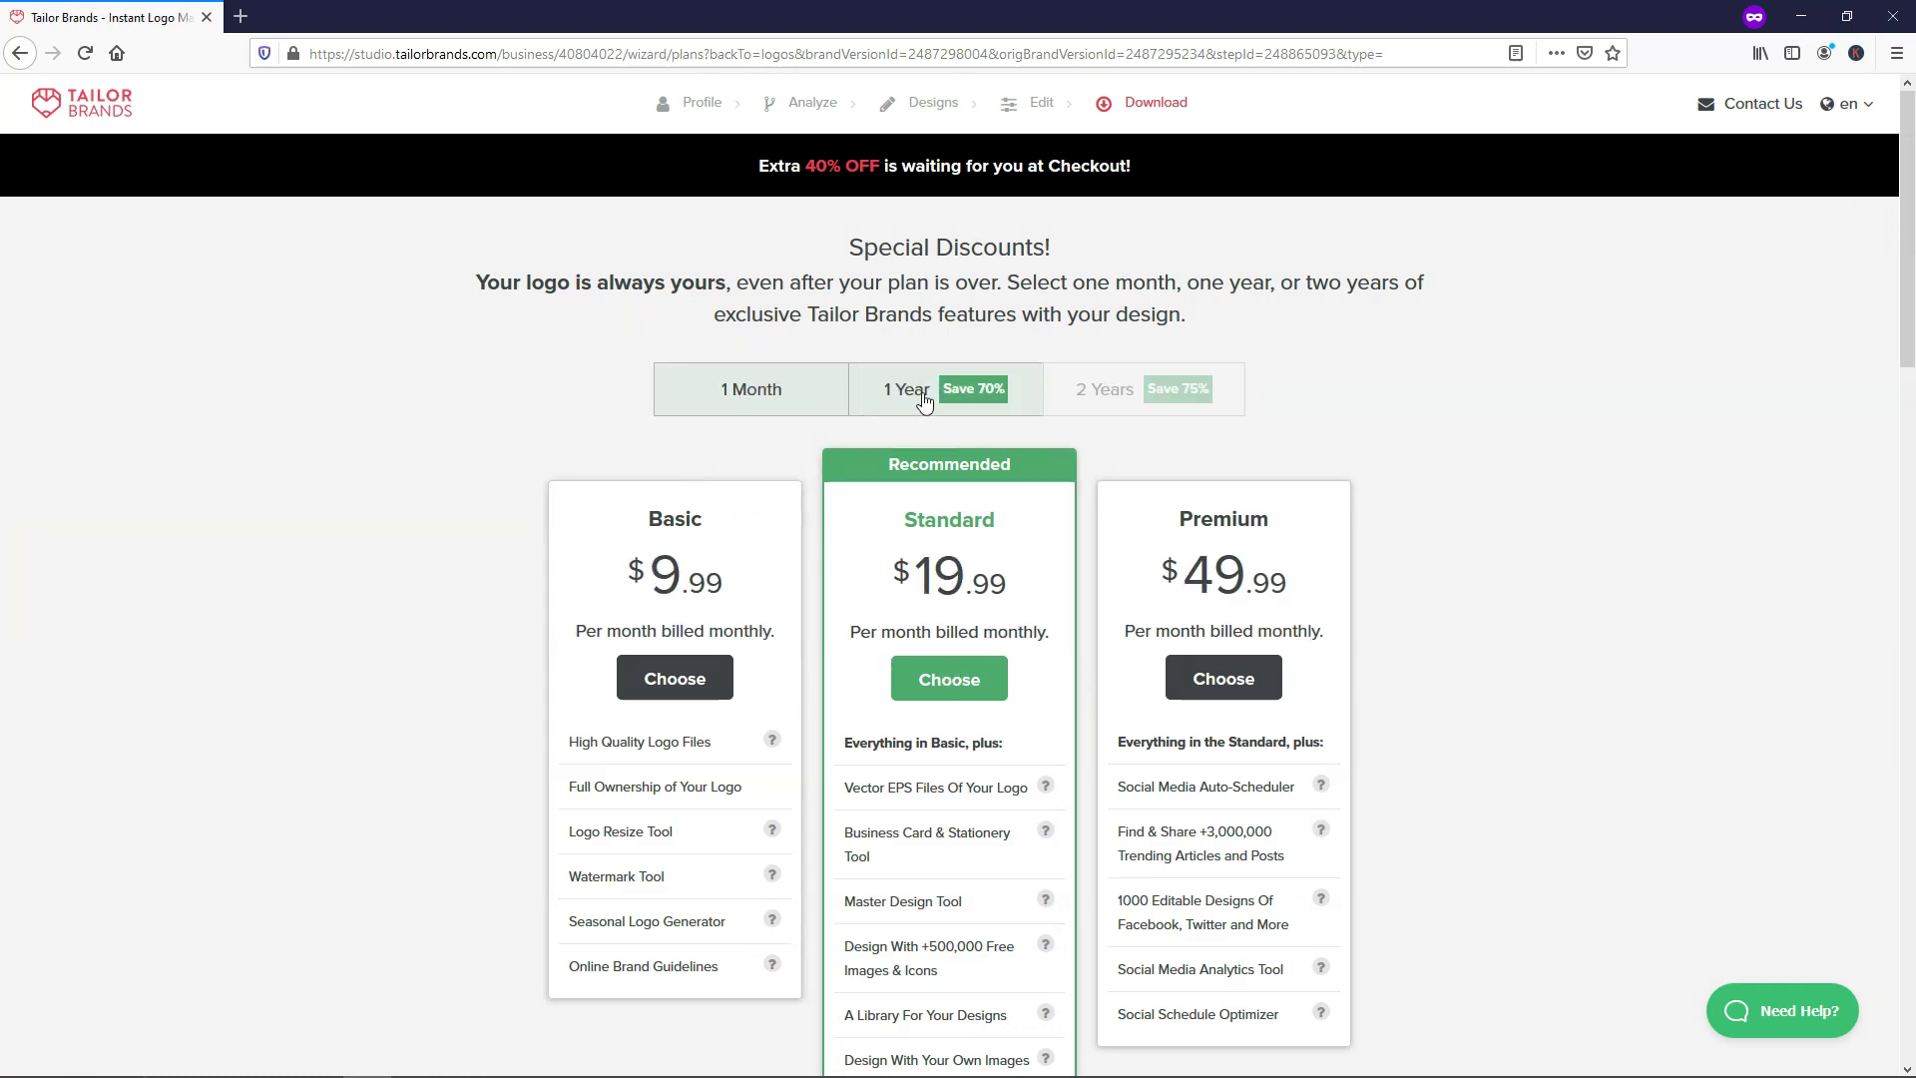
{"action": "left_click", "coordinate": [913, 394]}
{"action": "left_click", "coordinate": [1062, 392]}
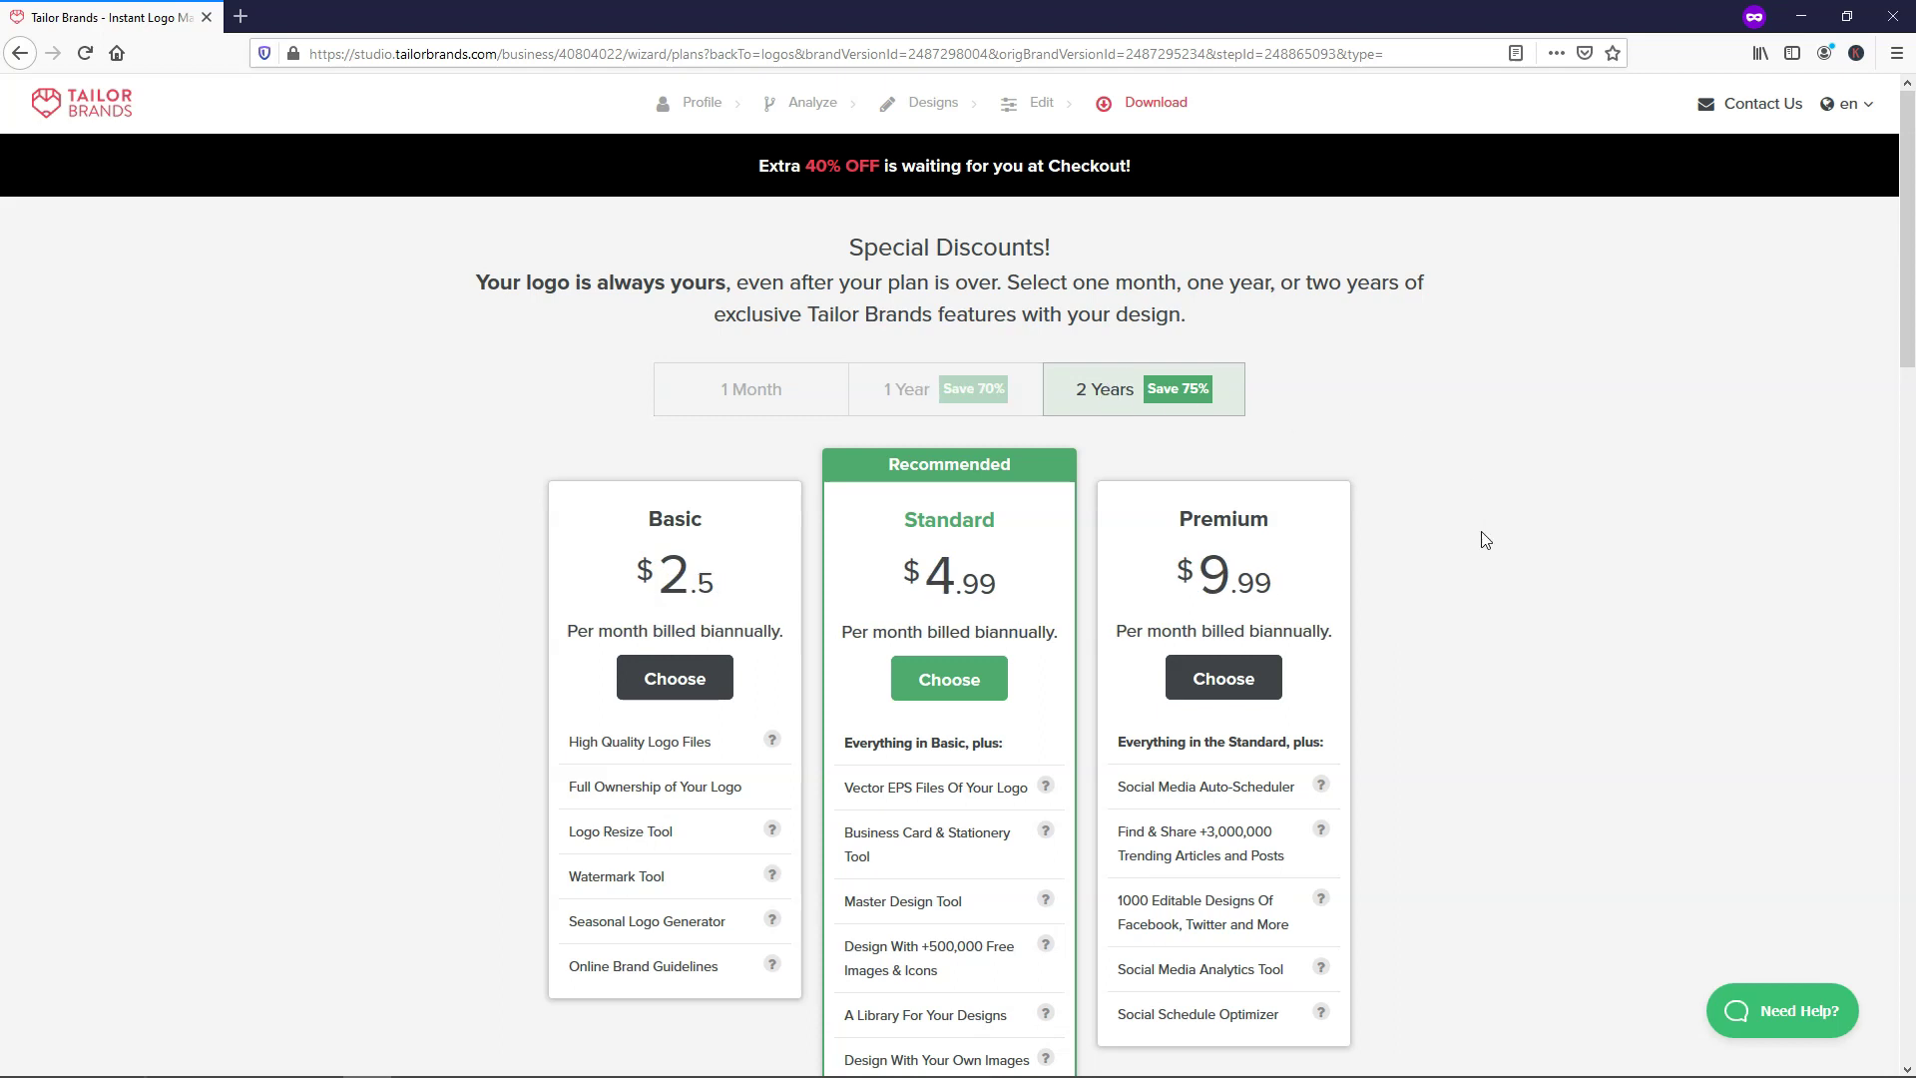